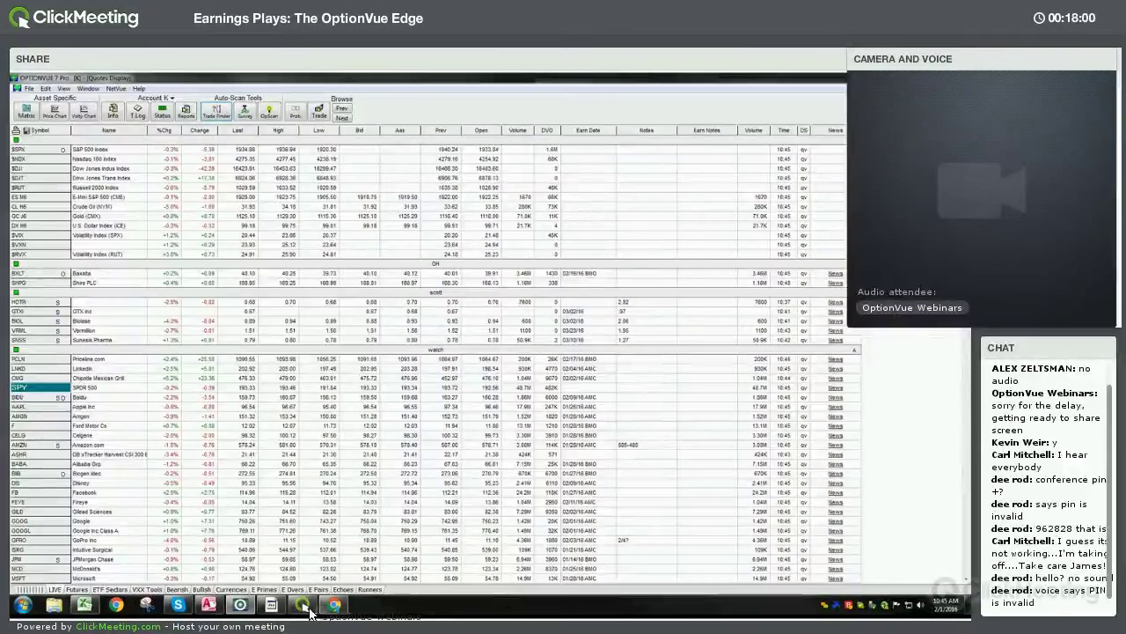
# Dismiss the meeting panel and reopen the options matrix for Google Inc Class A (GOOGL) from the quotes list
pyautogui.click(303, 607)
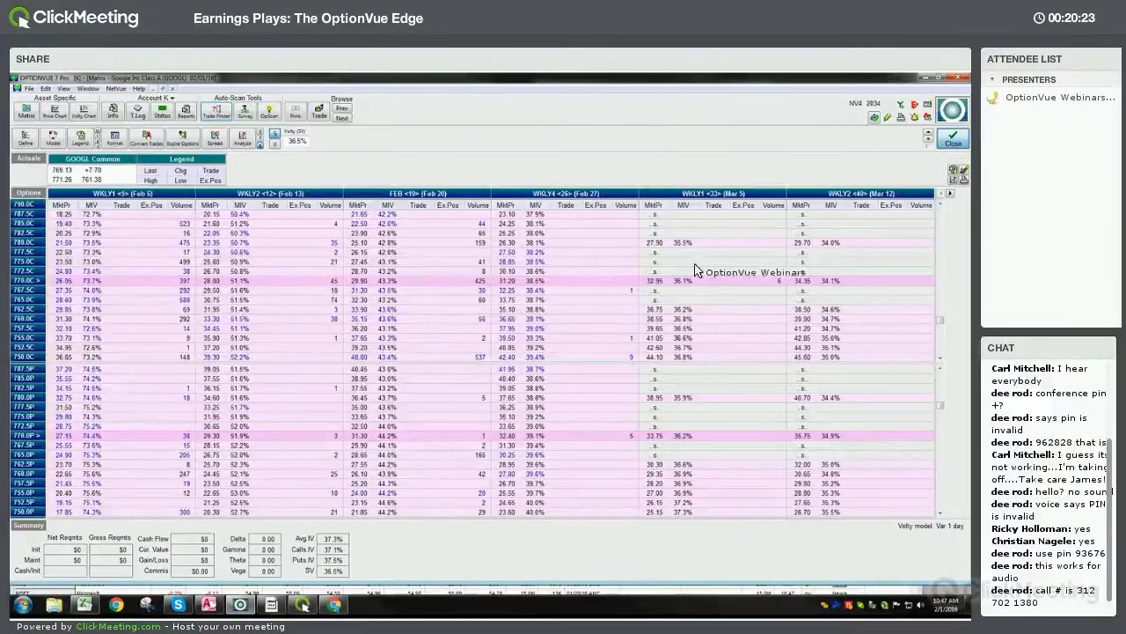
pyautogui.press('Escape')
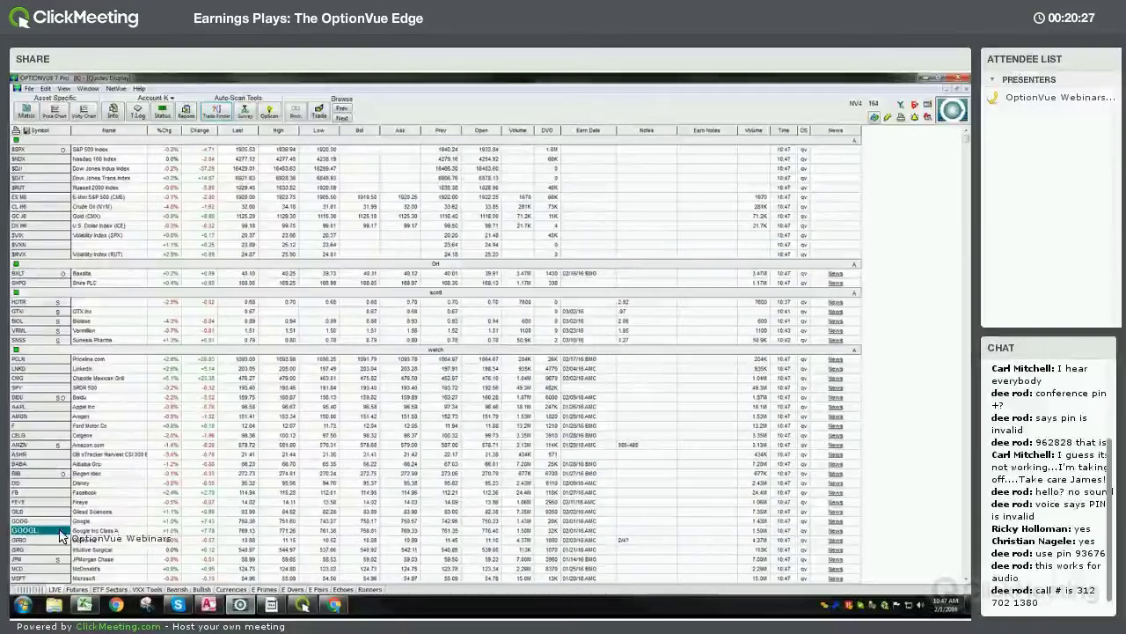
pyautogui.press('Return')
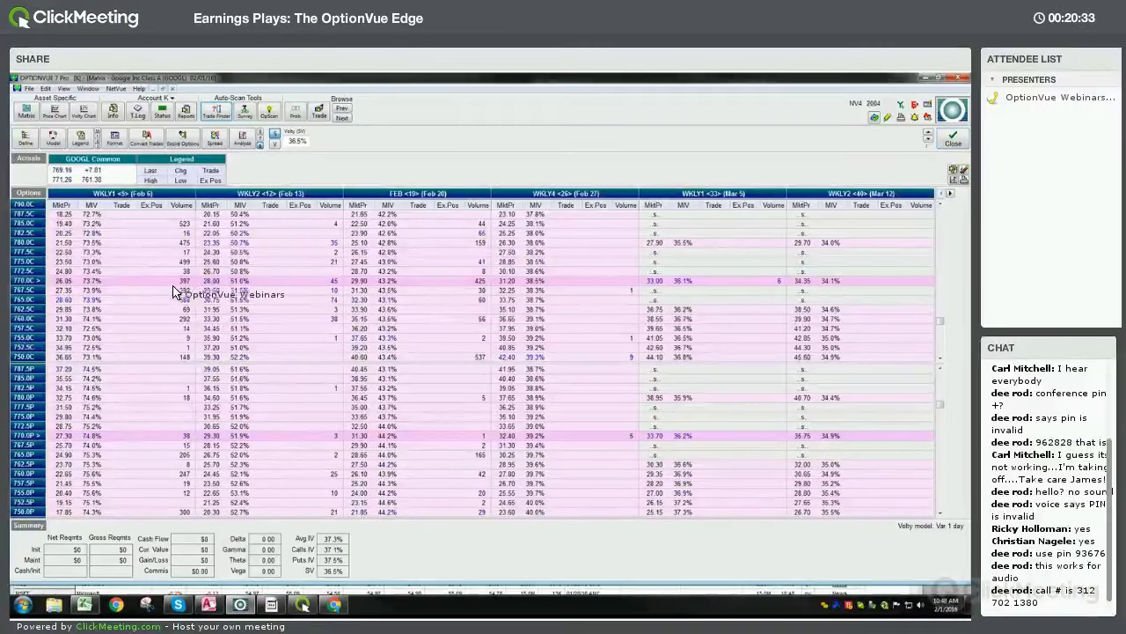
# Enter trades of +1 for the WKLY1 (Feb 6) 770 call and 770 put, and graph the straddle's profit and loss
pyautogui.write('1')
pyautogui.press('Return')
pyautogui.click(132, 435)
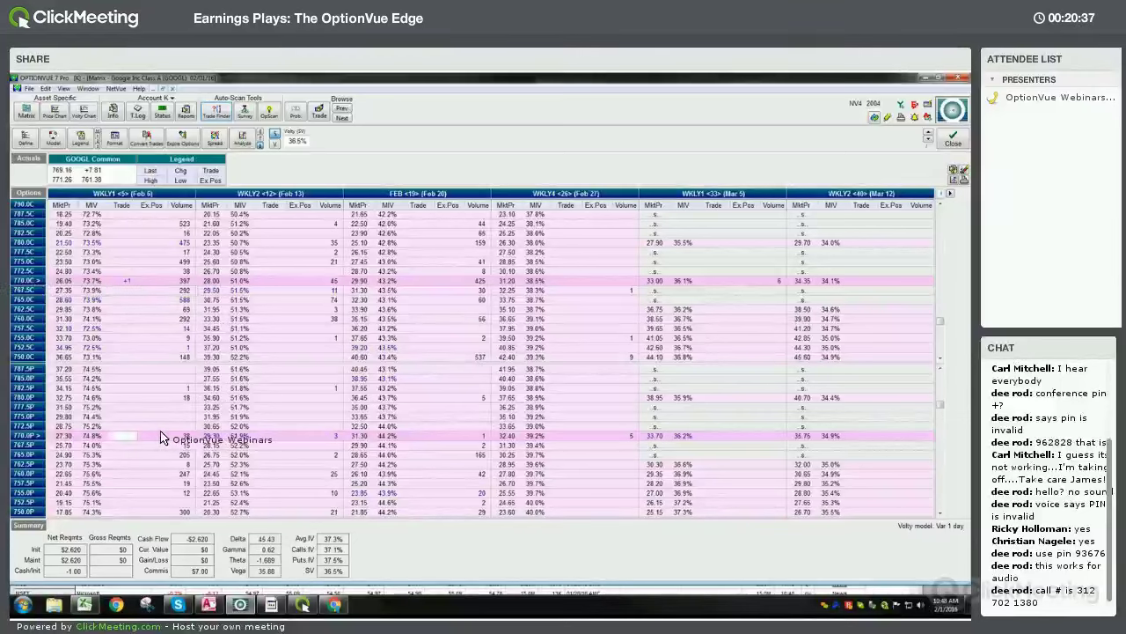
pyautogui.write('1')
pyautogui.press('Return')
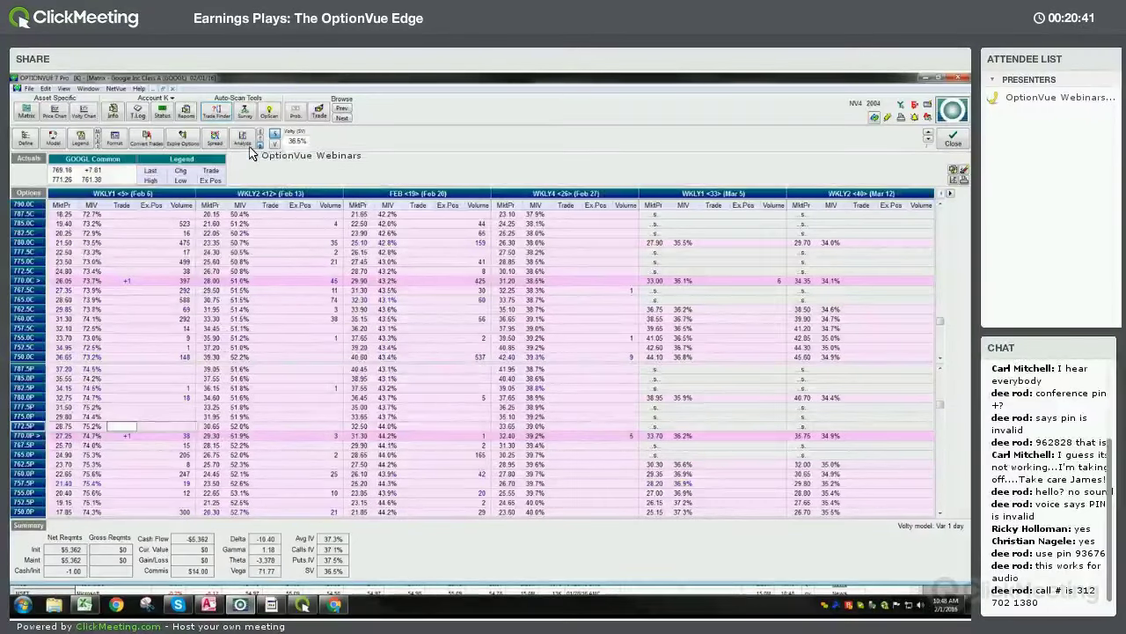
pyautogui.click(243, 139)
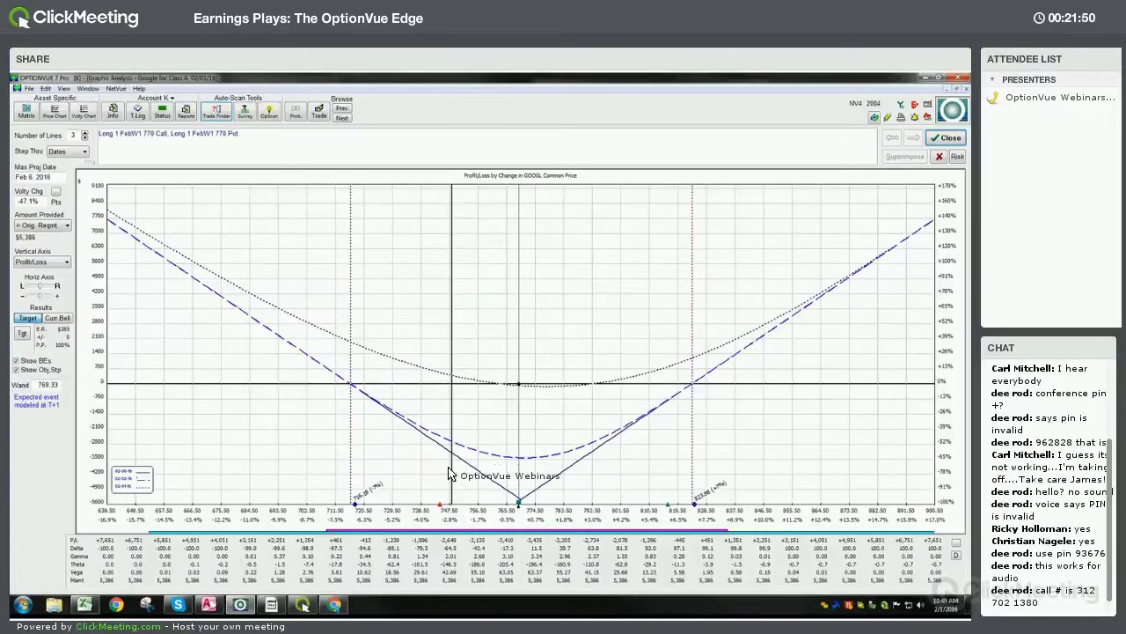
# Examine GOOGL's price and volatility chart zoomed in, with earnings markers and the straddle's profit and loss zones overlaid
pyautogui.click(56, 113)
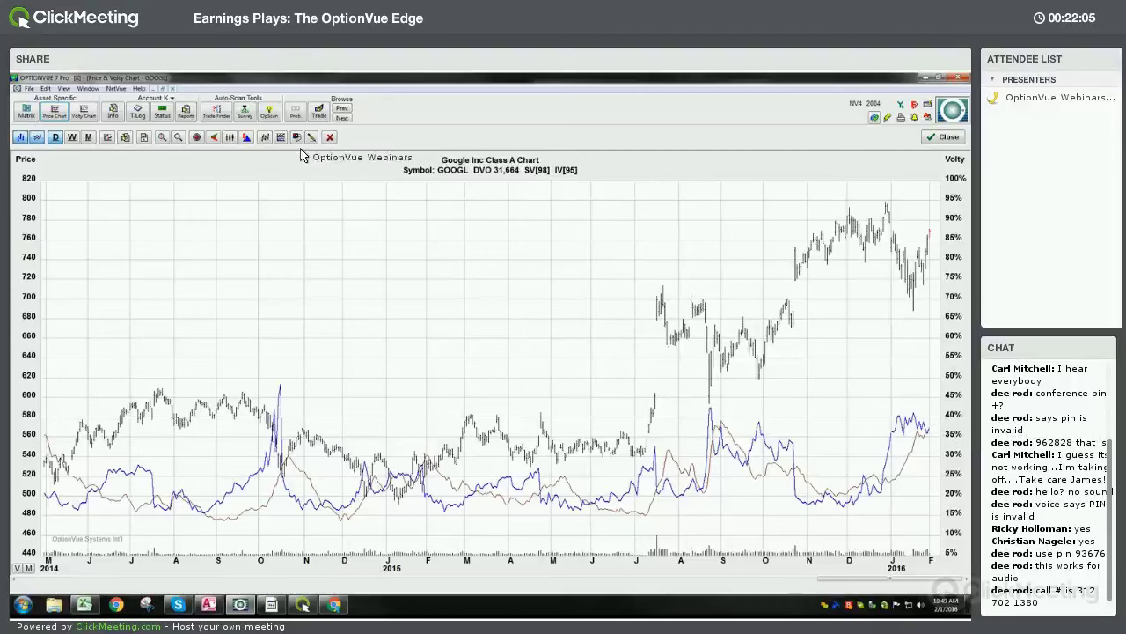
pyautogui.click(162, 139)
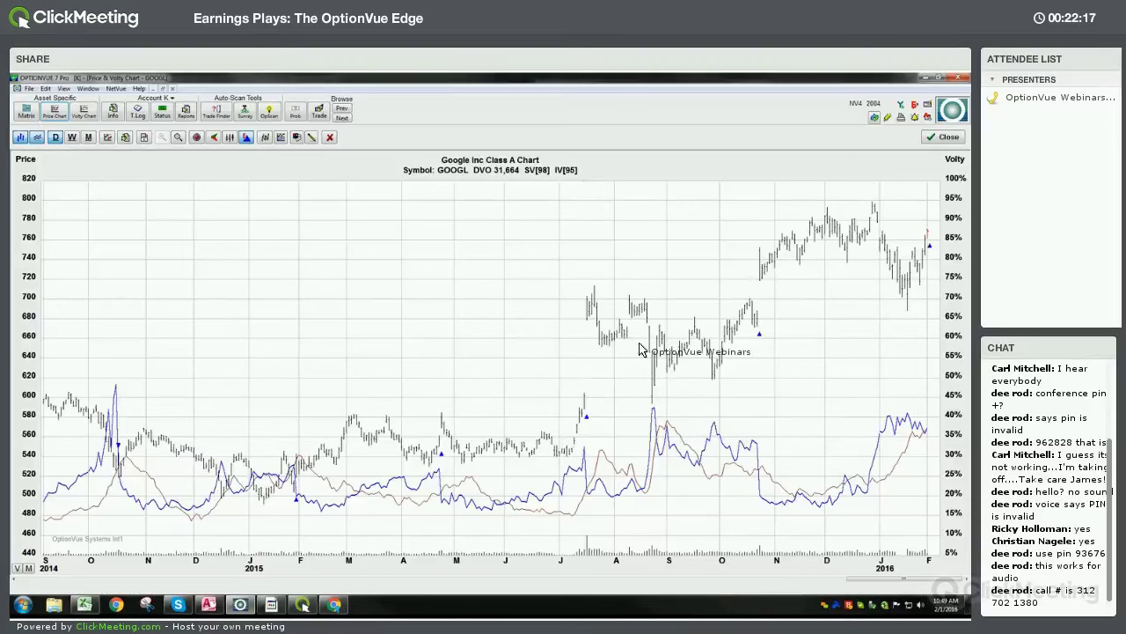
pyautogui.click(214, 139)
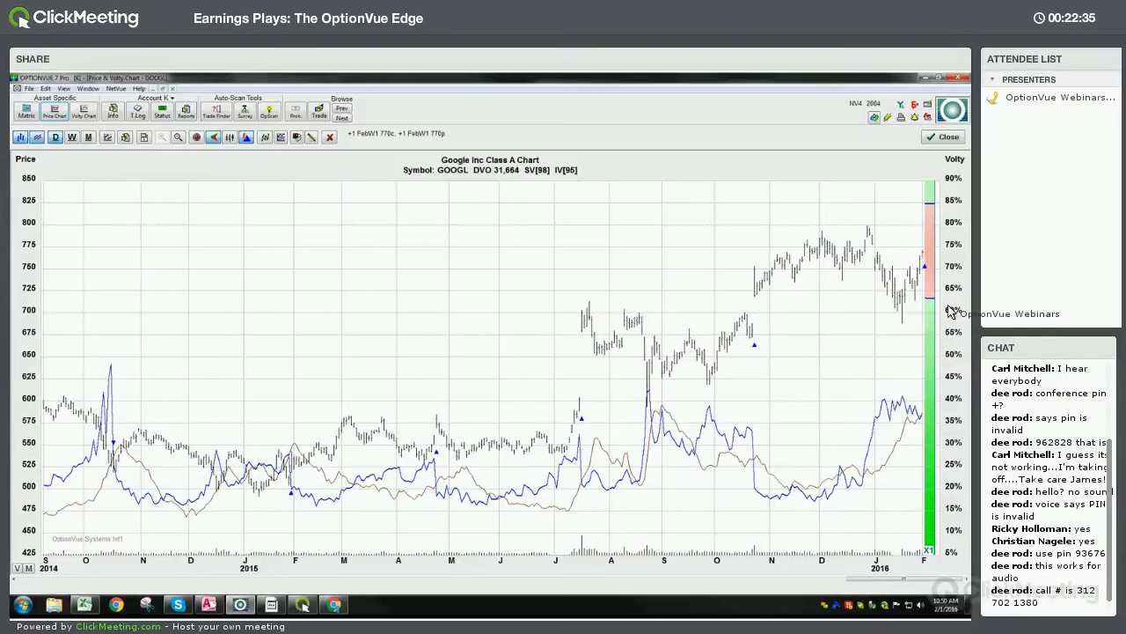
pyautogui.click(947, 138)
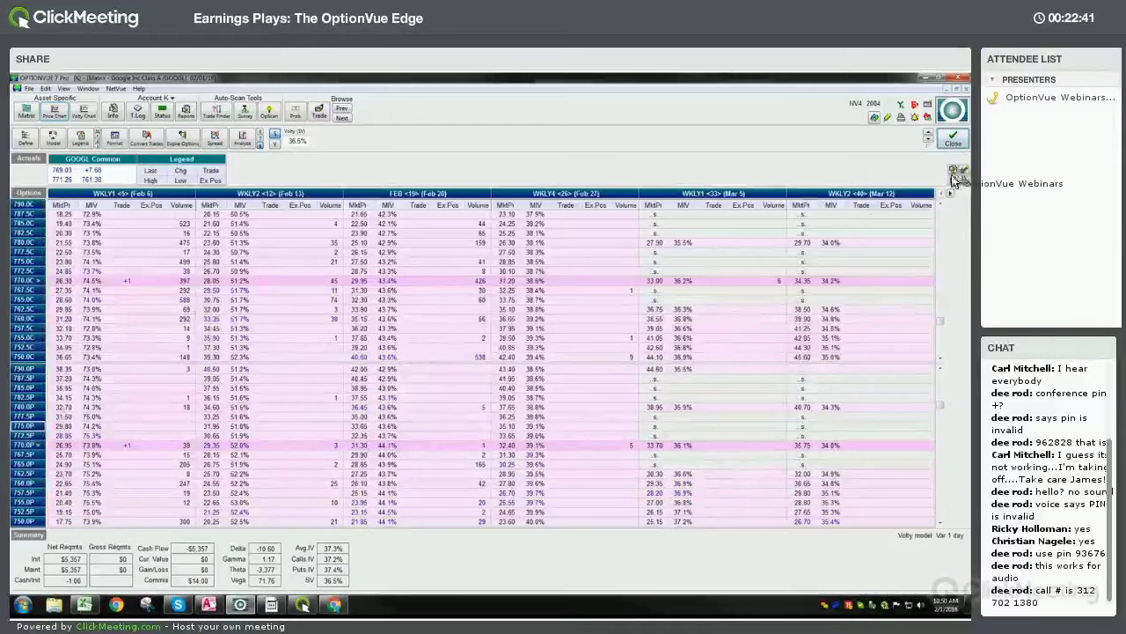
# Replace the straddle with -2 WKLY1 (Feb 6) 780 calls and +2 WKLY2 (Feb 13) 775 calls, and analyze the position
pyautogui.click(954, 174)
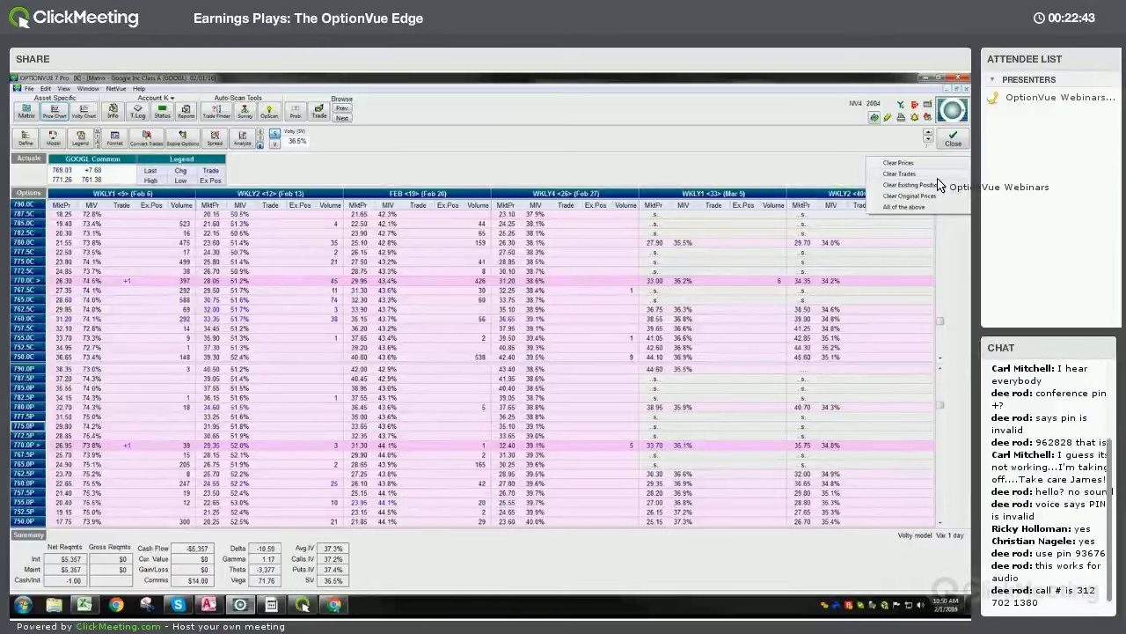
pyautogui.click(912, 175)
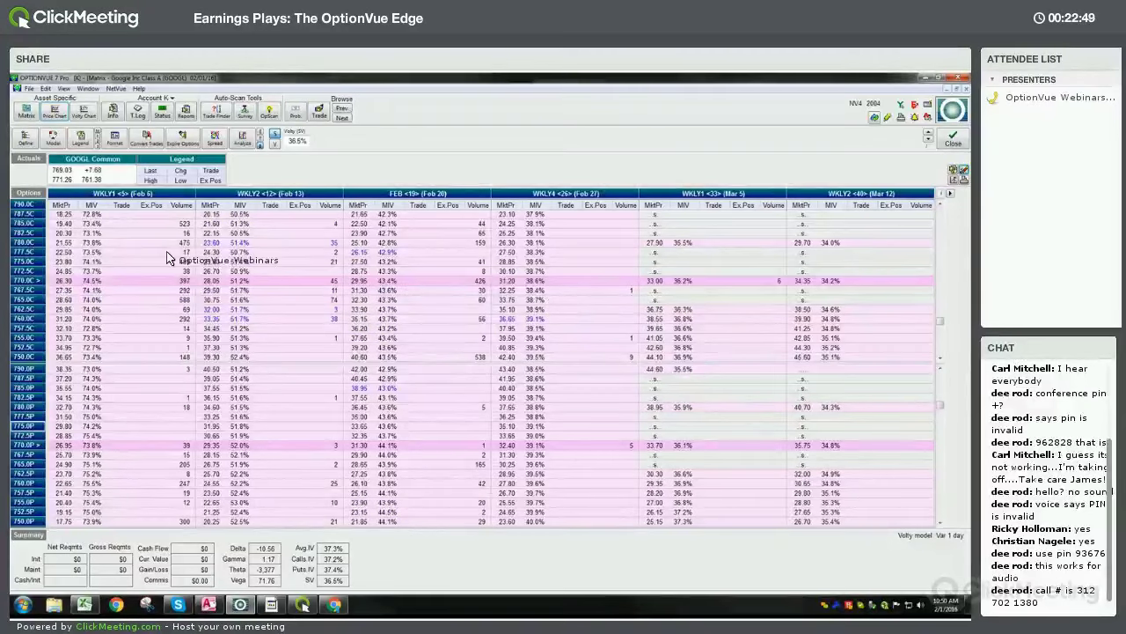
pyautogui.click(127, 244)
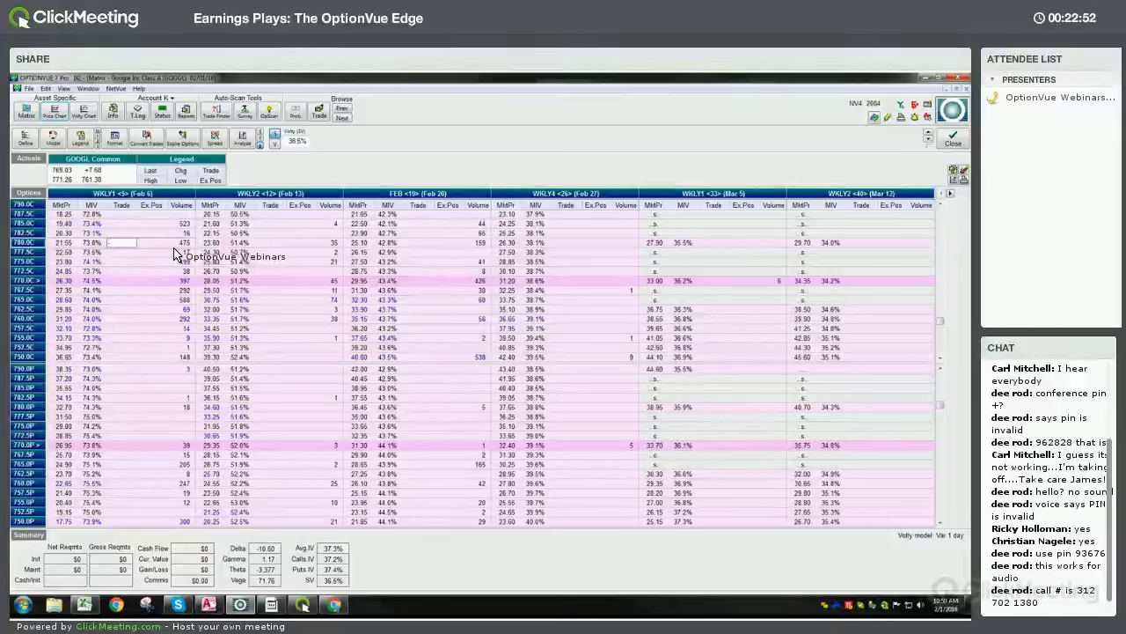
pyautogui.press('Return')
pyautogui.press('Tab')
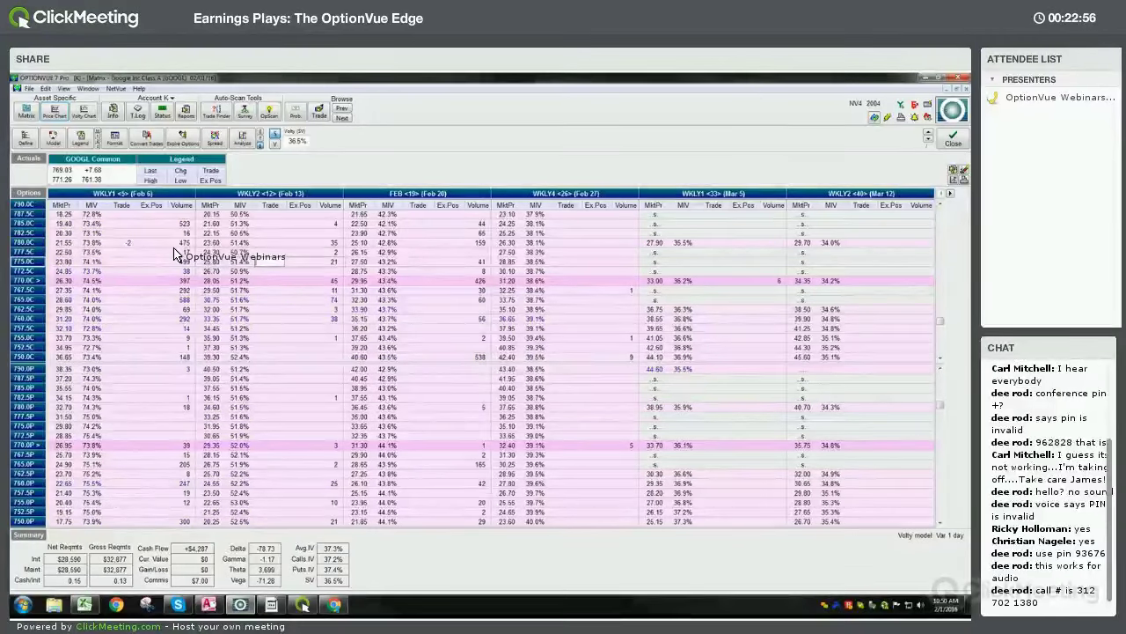
pyautogui.press('Return')
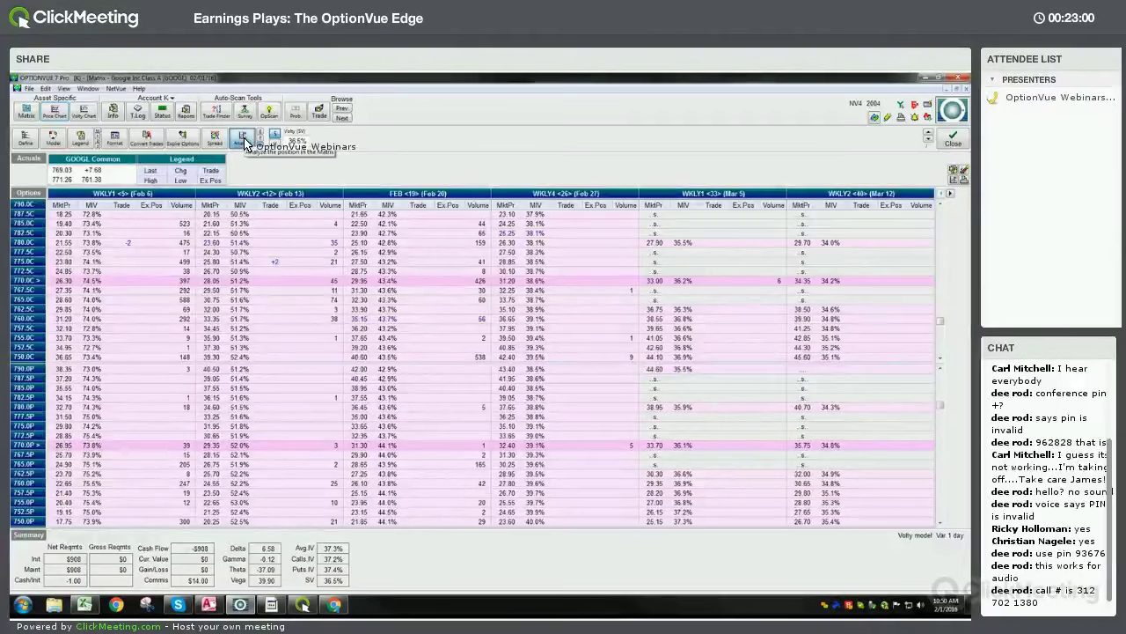
pyautogui.click(246, 143)
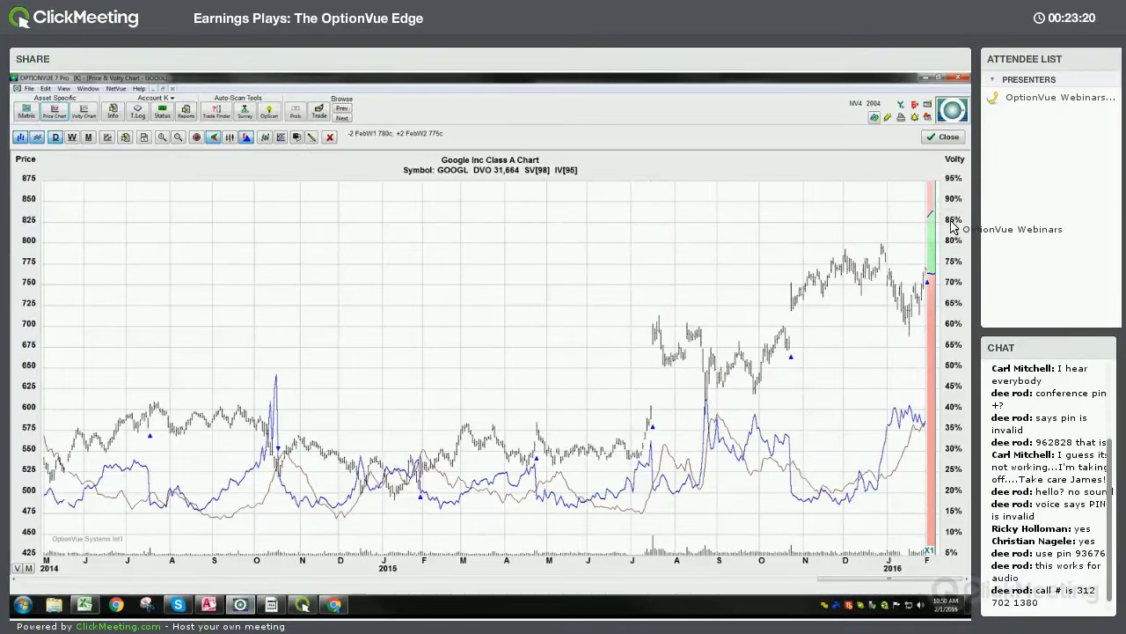
# Close GOOGL's price chart and analysis graph, clear the trades from the matrix, and bring up the ClickMeeting panel
pyautogui.click(935, 141)
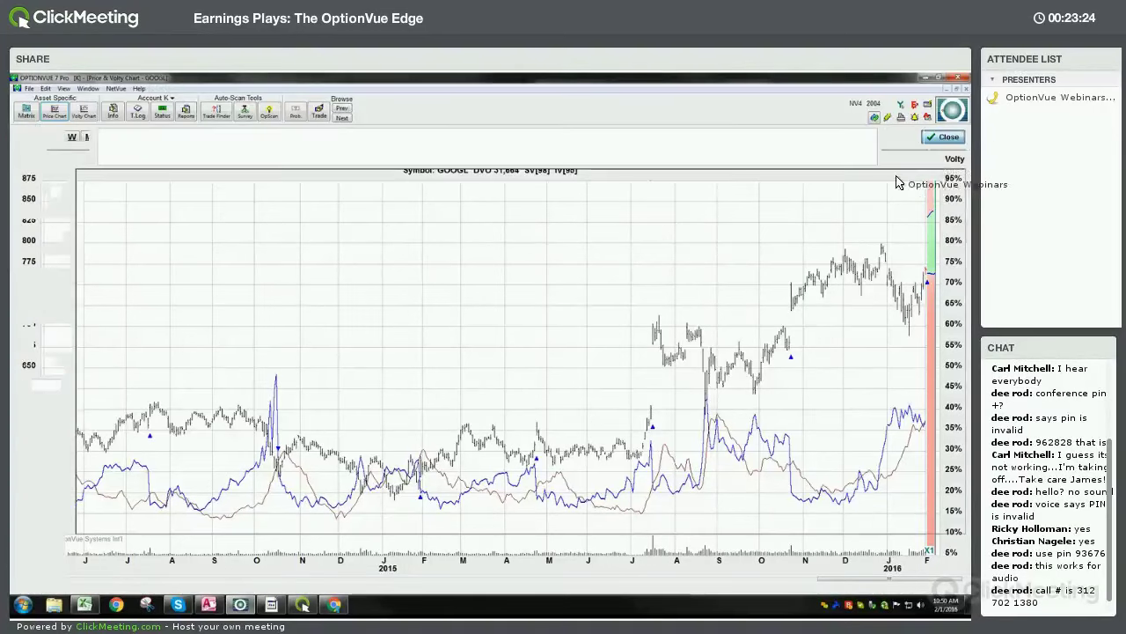
pyautogui.click(955, 143)
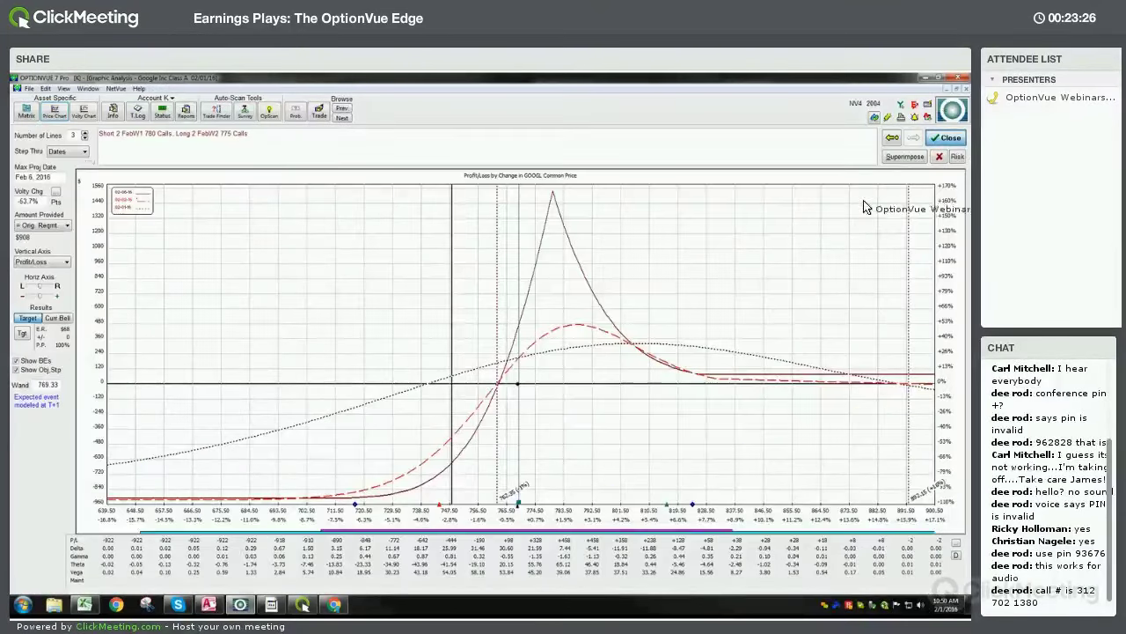
pyautogui.click(946, 176)
pyautogui.click(889, 186)
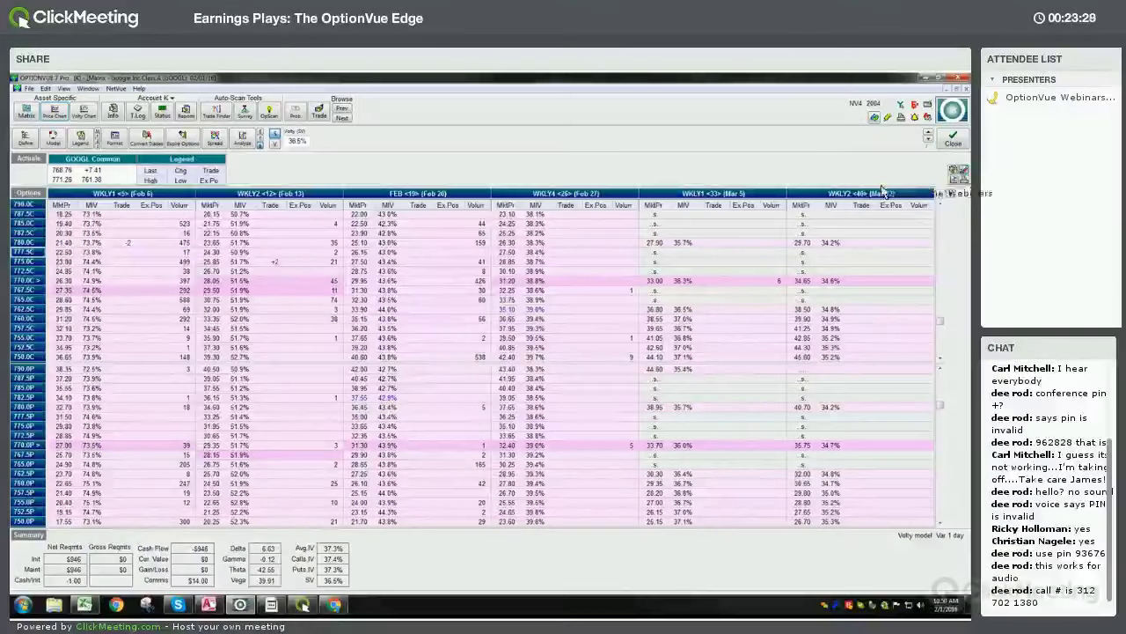
pyautogui.click(302, 604)
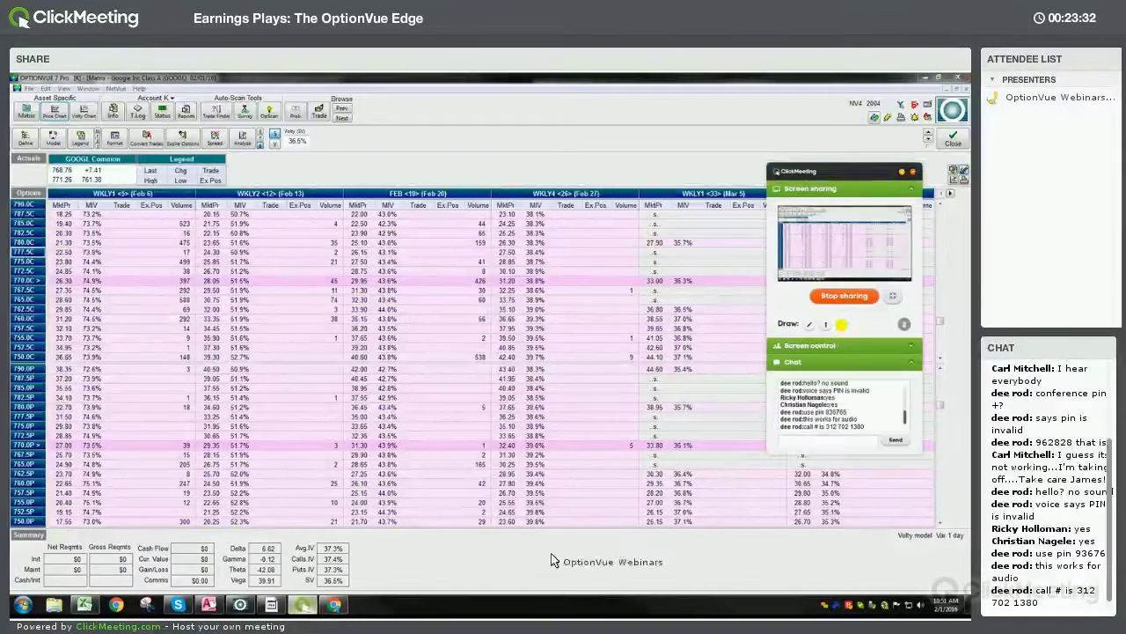
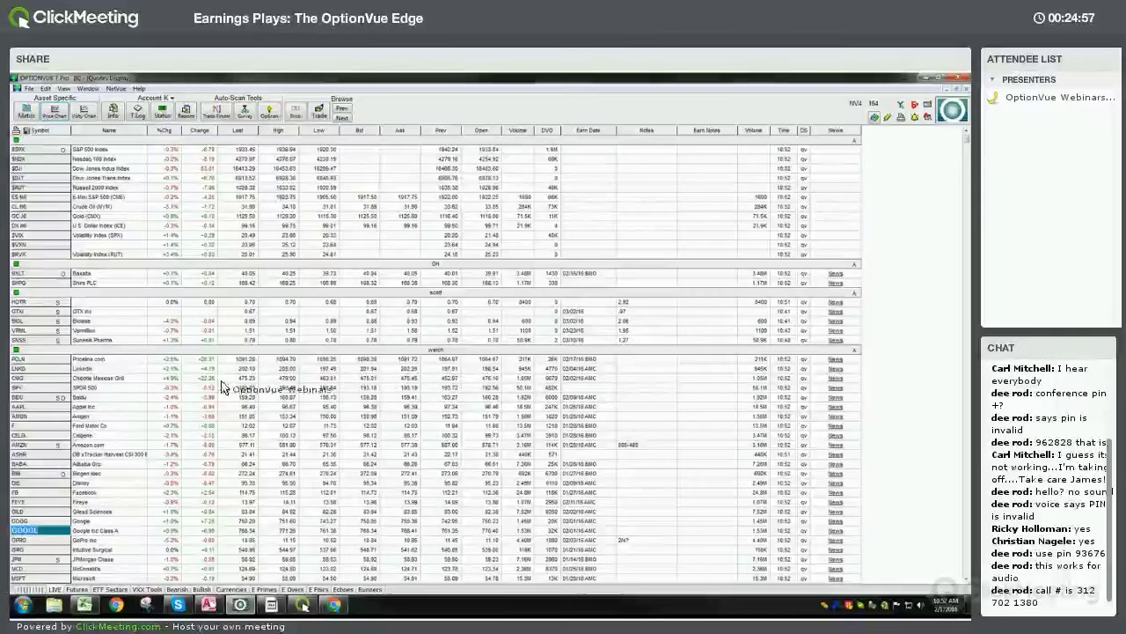
# Open the Chipotle Mexican Grill (CMG) options matrix and examine its price and volatility chart around past earnings
pyautogui.doubleClick(50, 386)
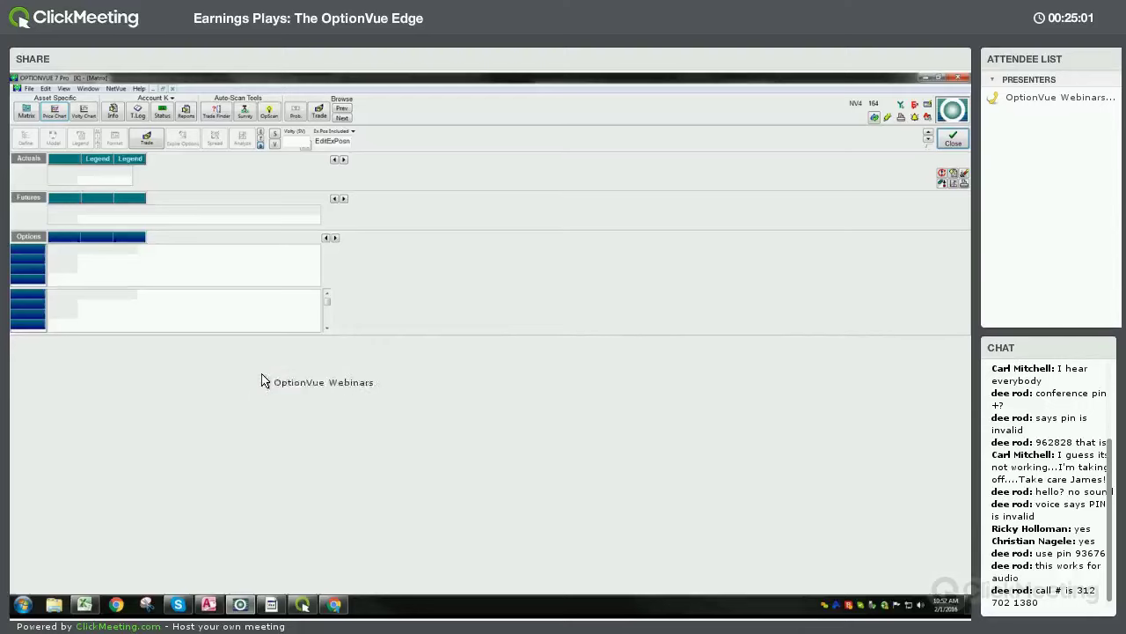
pyautogui.click(56, 115)
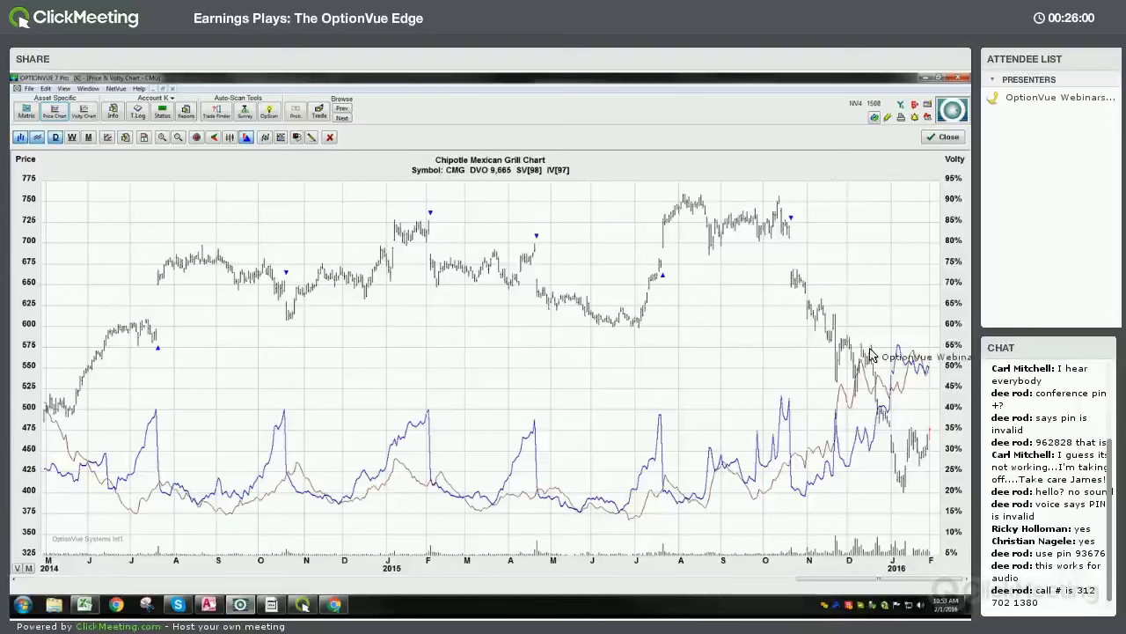
pyautogui.click(939, 143)
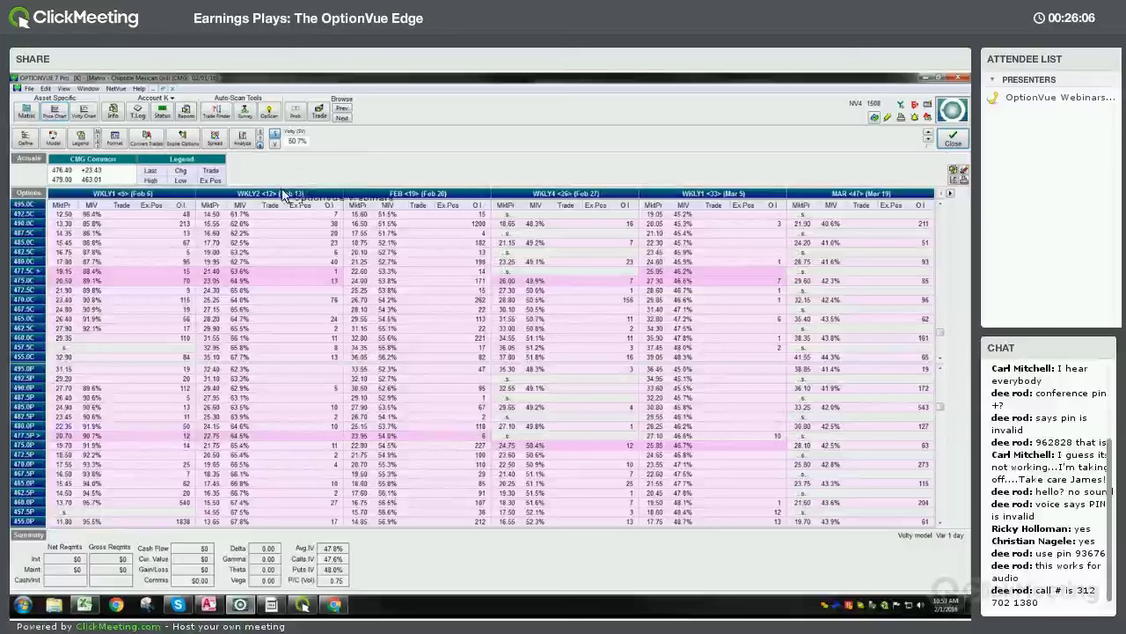
pyautogui.click(217, 117)
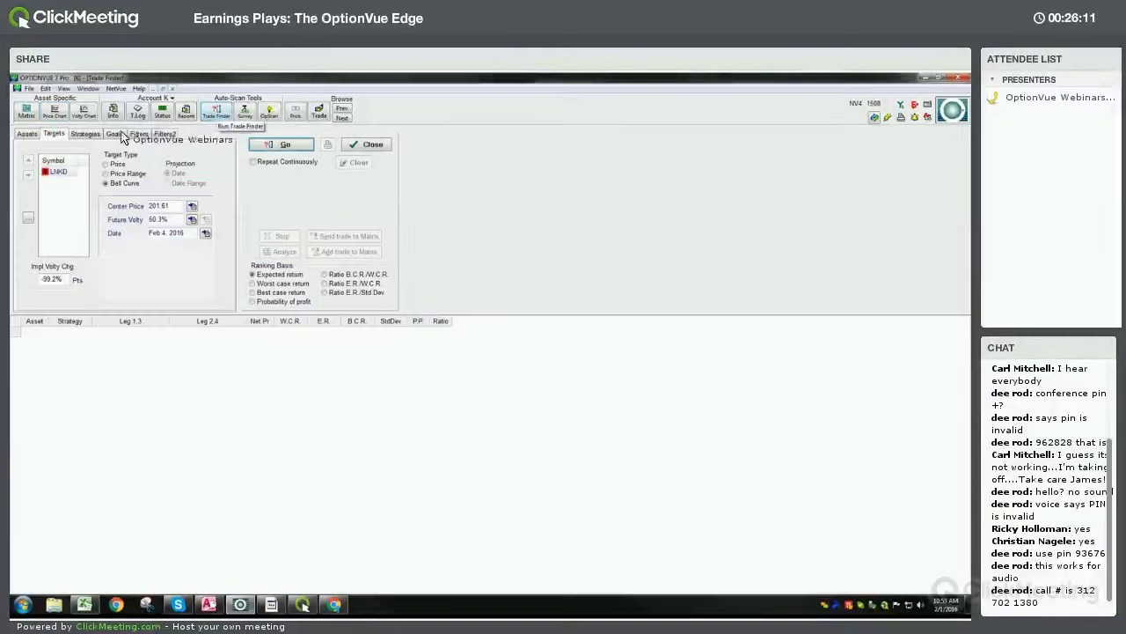
pyautogui.click(29, 134)
pyautogui.click(371, 146)
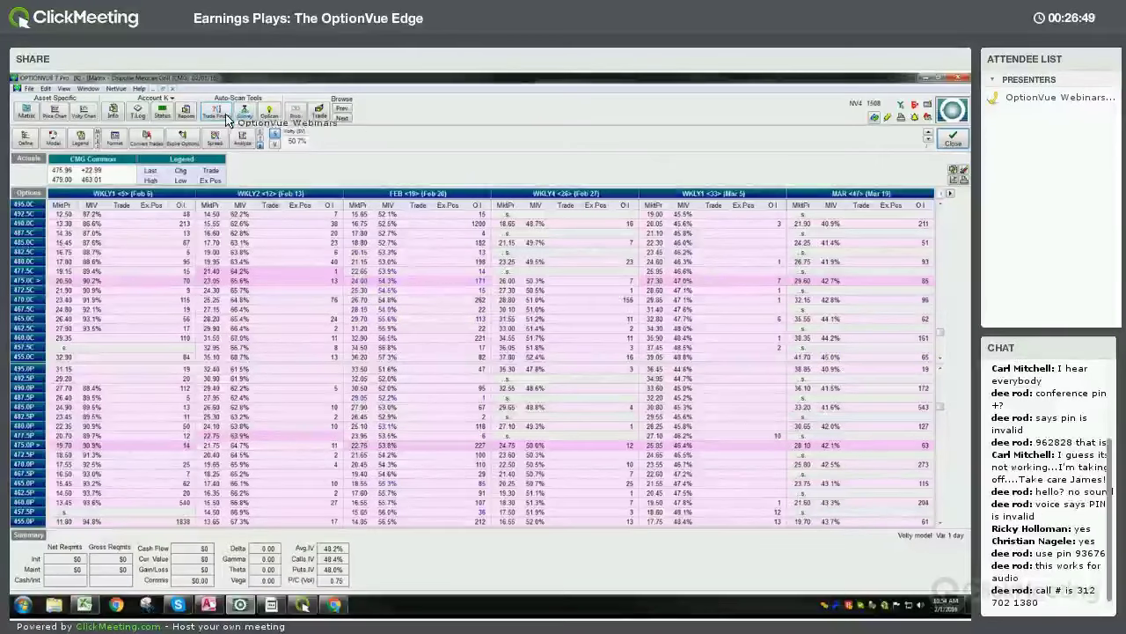
# Set the slippage to Small in the CMG pricing model settings
pyautogui.click(942, 139)
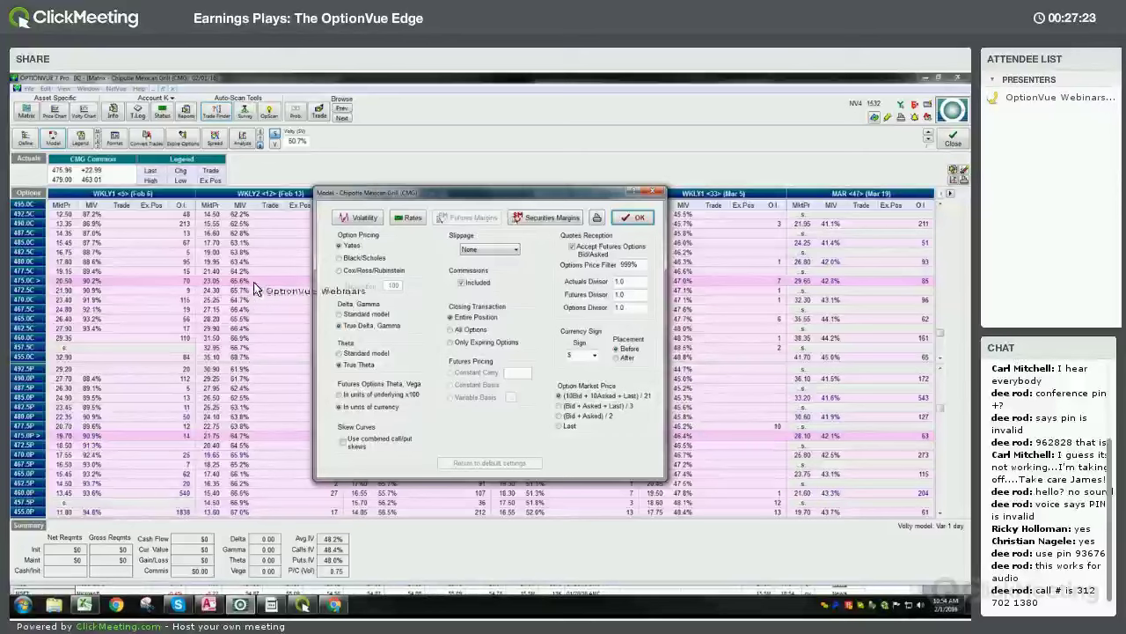
pyautogui.click(481, 250)
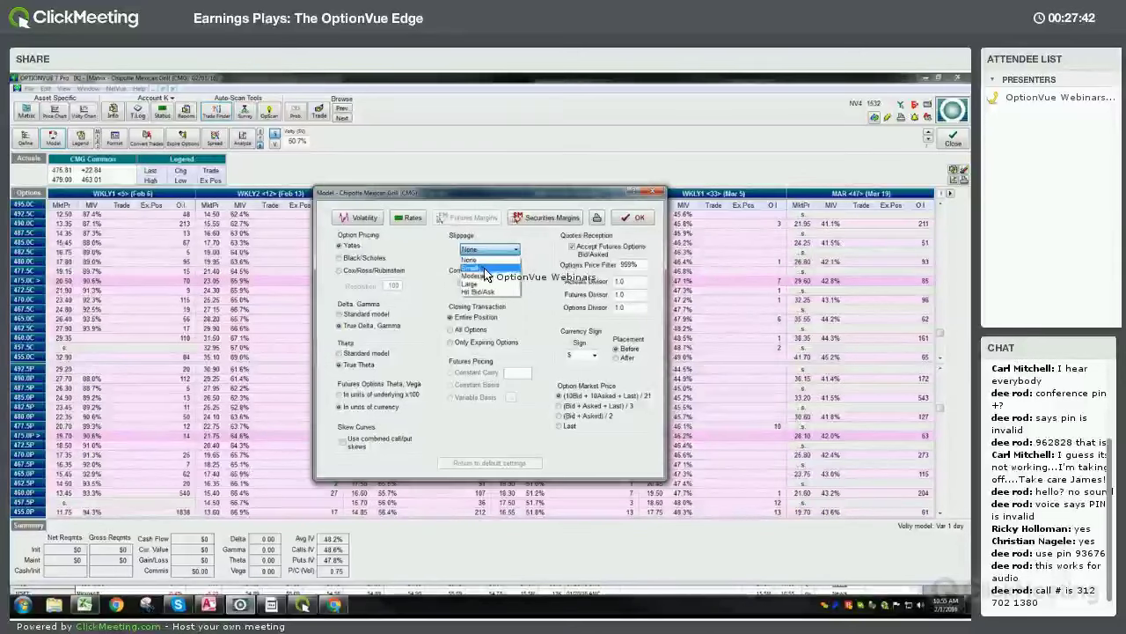
pyautogui.click(484, 269)
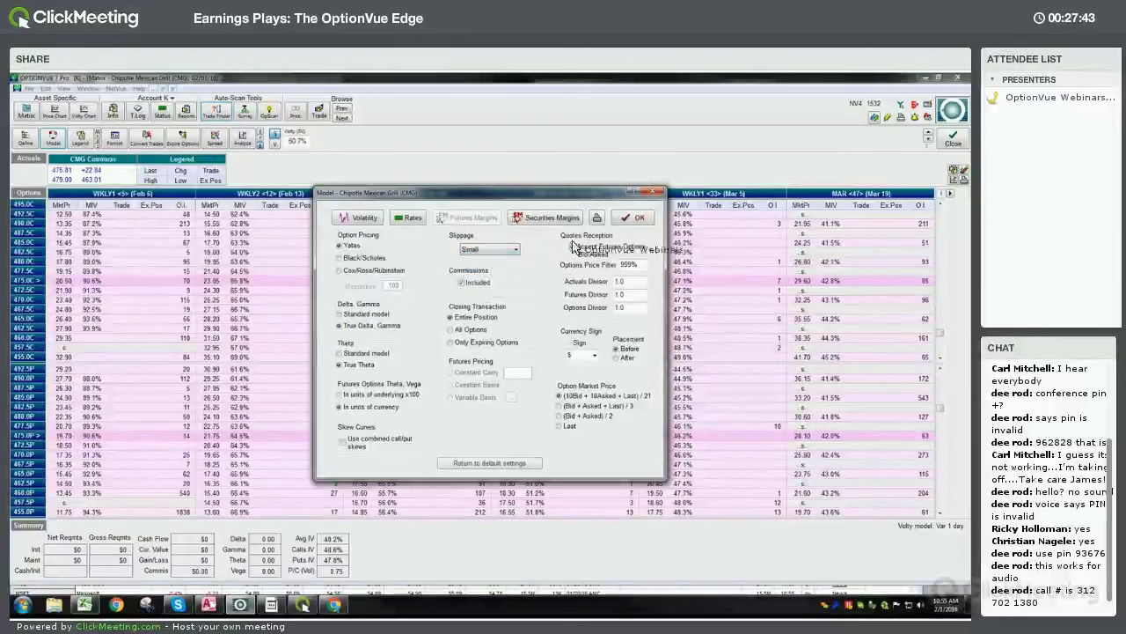
pyautogui.click(639, 219)
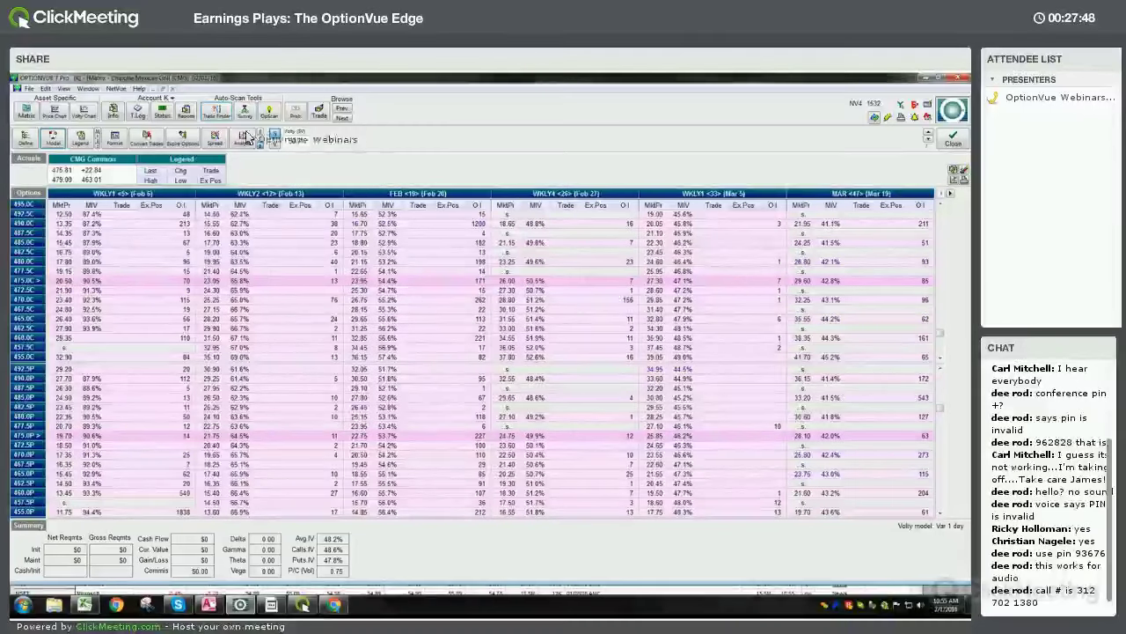
# Set up Trade Finder for CMG with the current Center Price of 475.81 and Future Volty of 50.7%
pyautogui.click(213, 115)
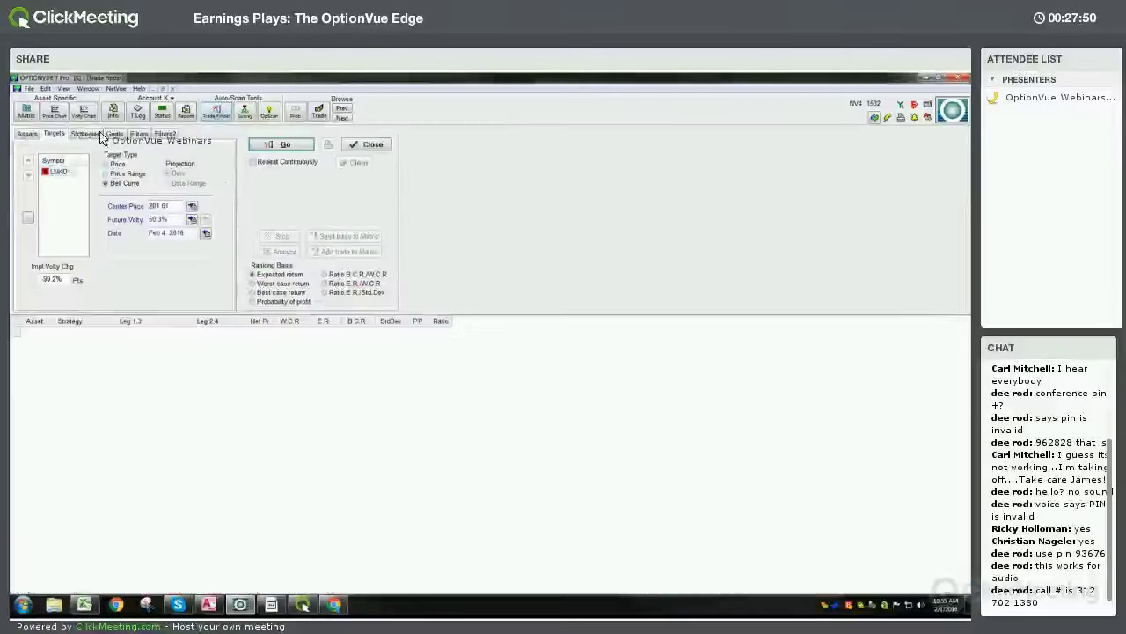
pyautogui.click(27, 134)
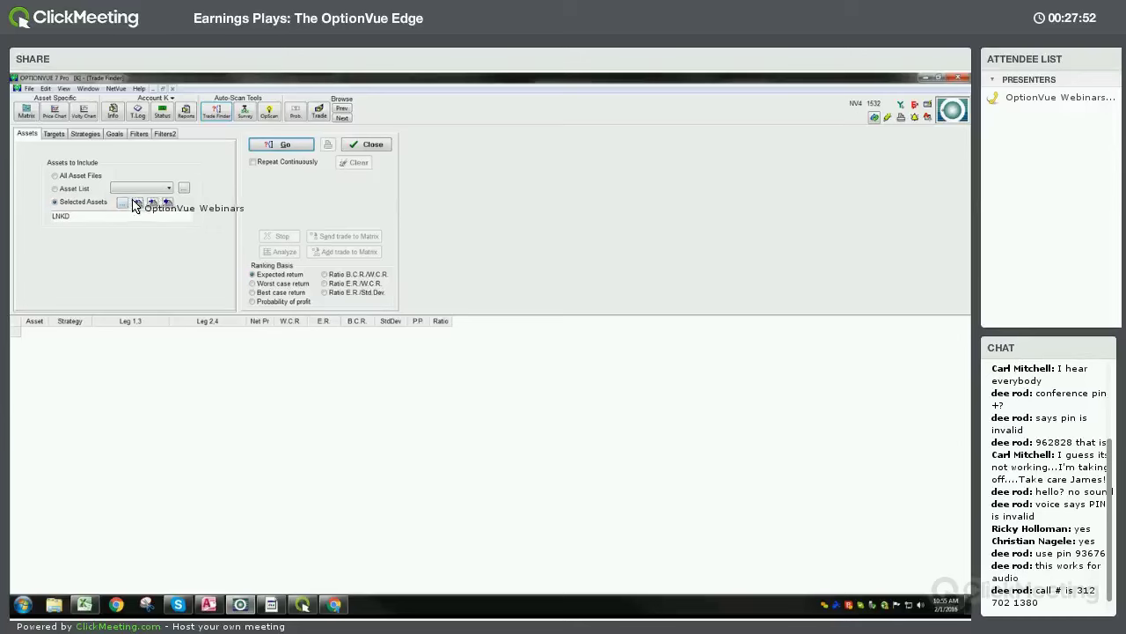
pyautogui.click(54, 135)
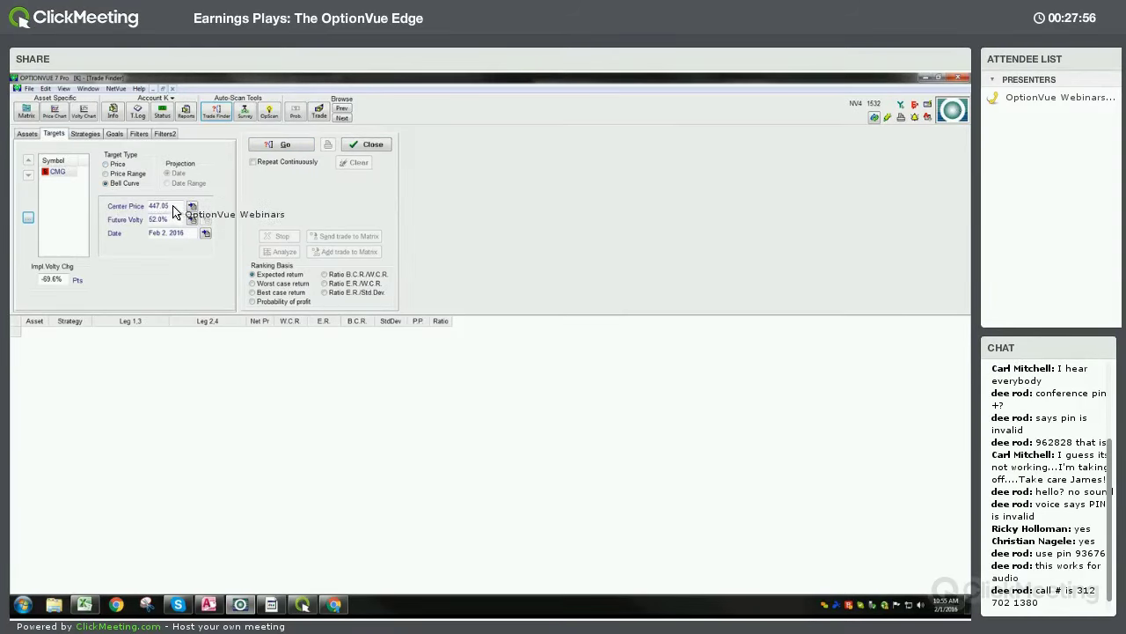
pyautogui.click(192, 206)
pyautogui.click(192, 219)
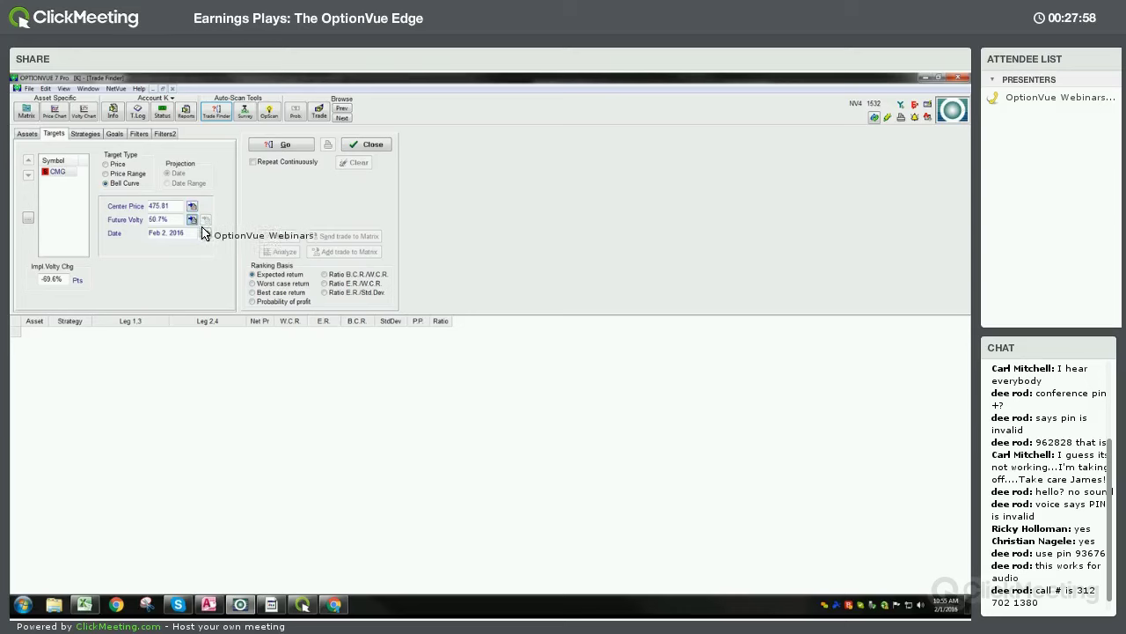
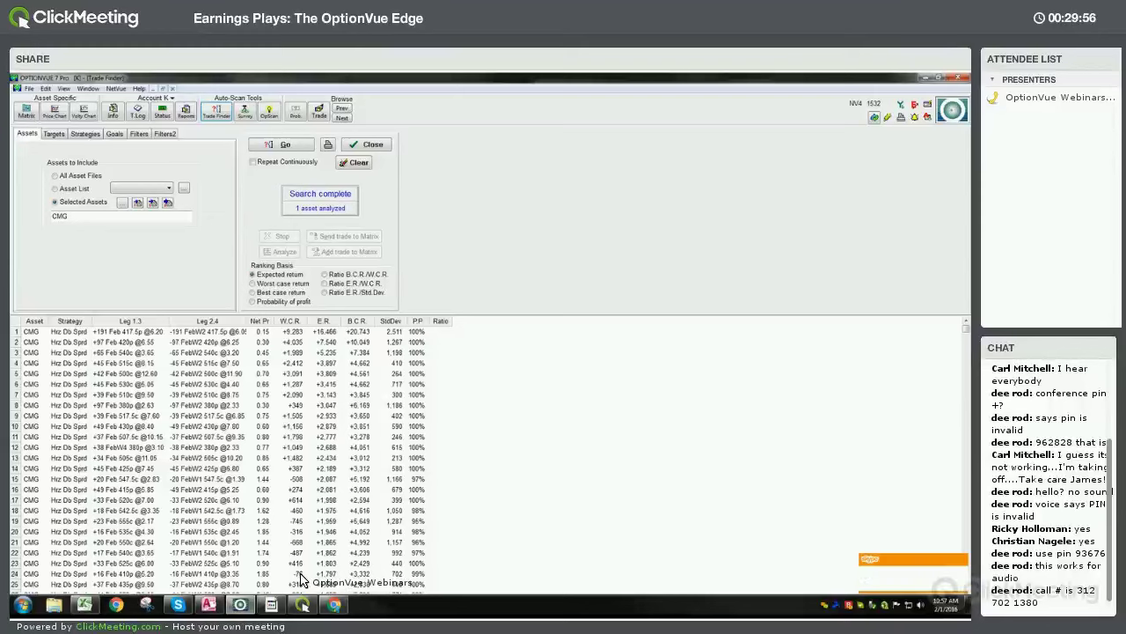
# Send the 16-contract Feb/FebW1 410 put horizontal debit spread from the search results to the matrix and locate its legs
pyautogui.click(299, 572)
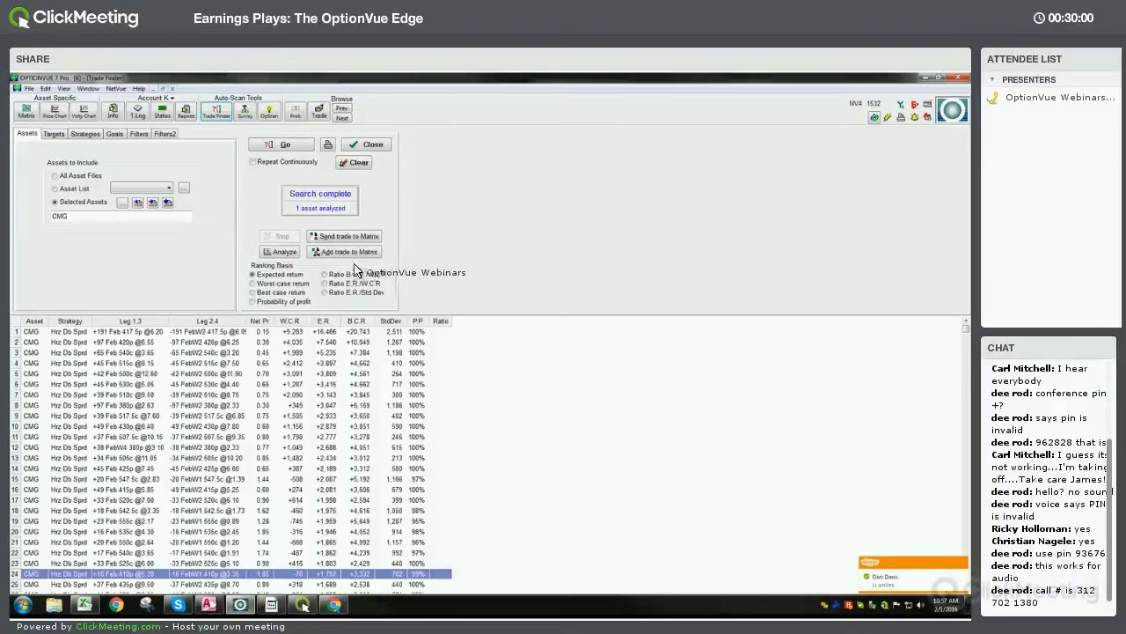
pyautogui.click(343, 236)
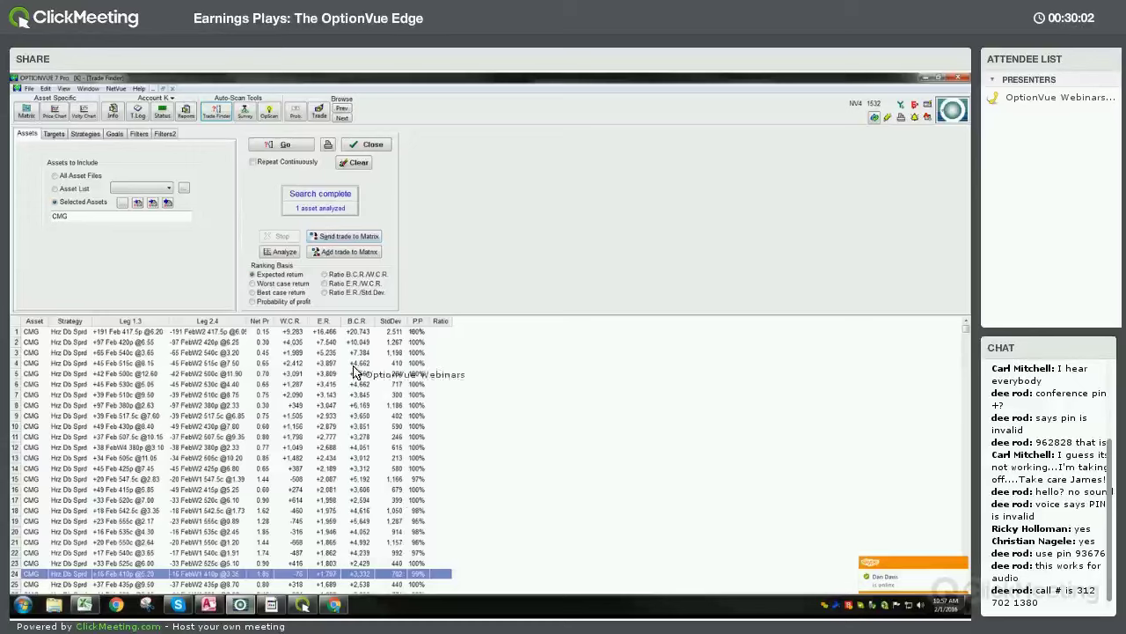
pyautogui.click(361, 238)
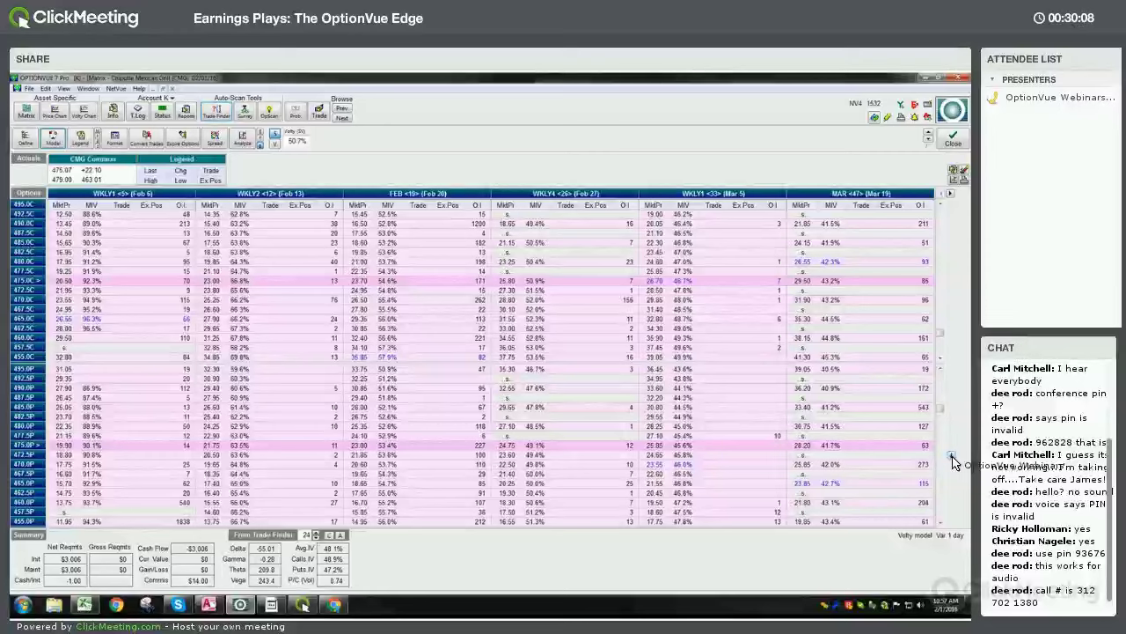
pyautogui.scroll(5, 953, 462)
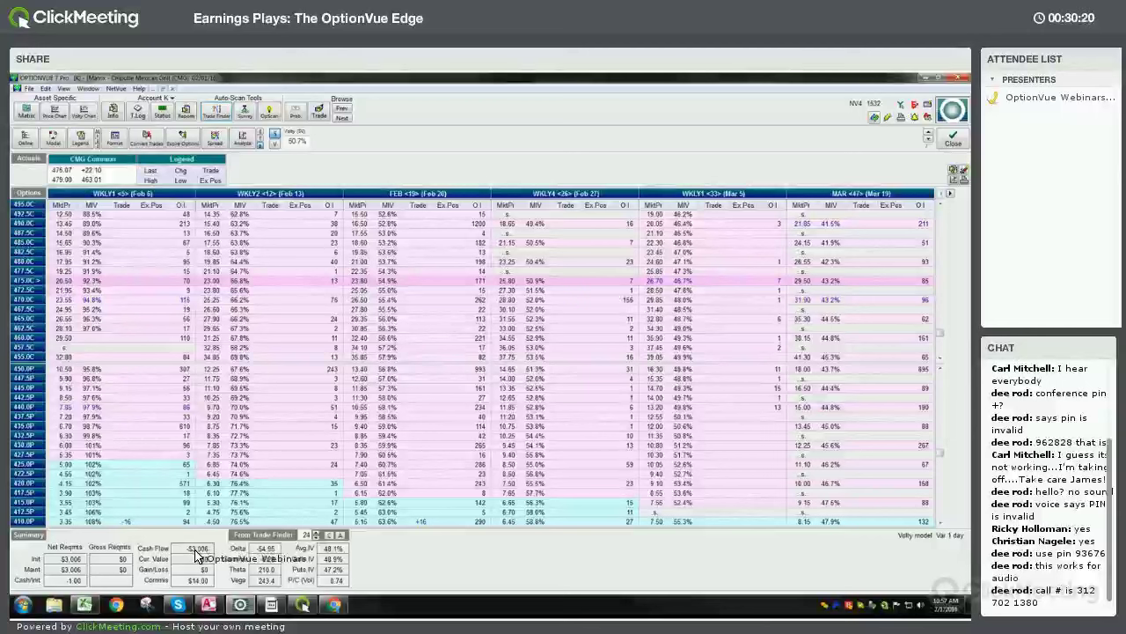
# Graph the CMG 410 put calendar spread's profit and loss and move the price wand to about 476.66
pyautogui.click(242, 143)
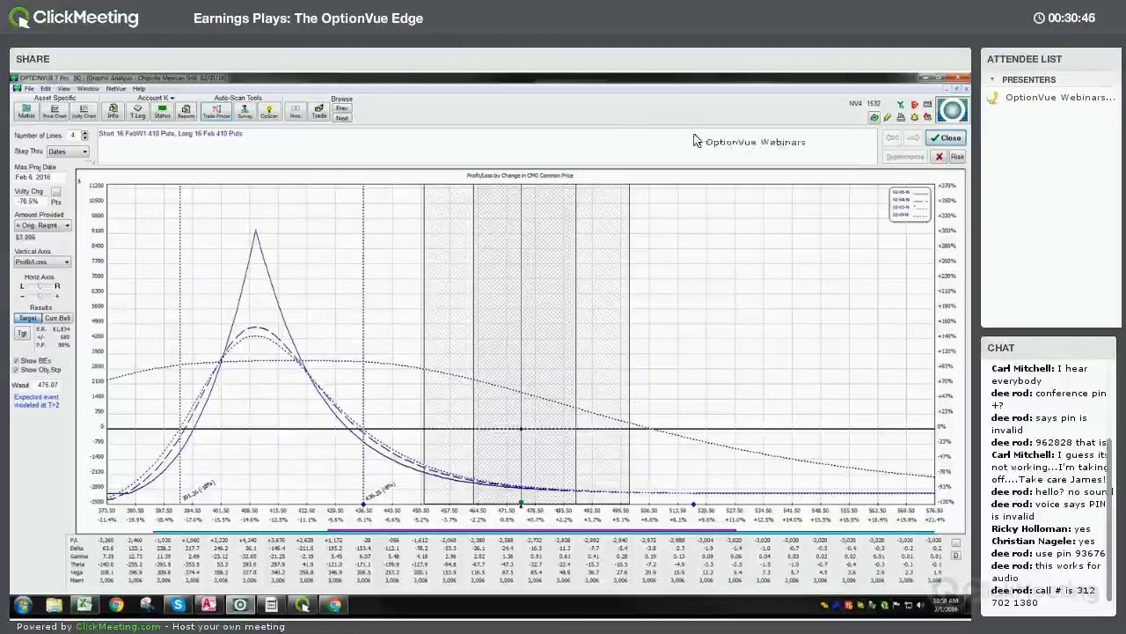
pyautogui.click(27, 110)
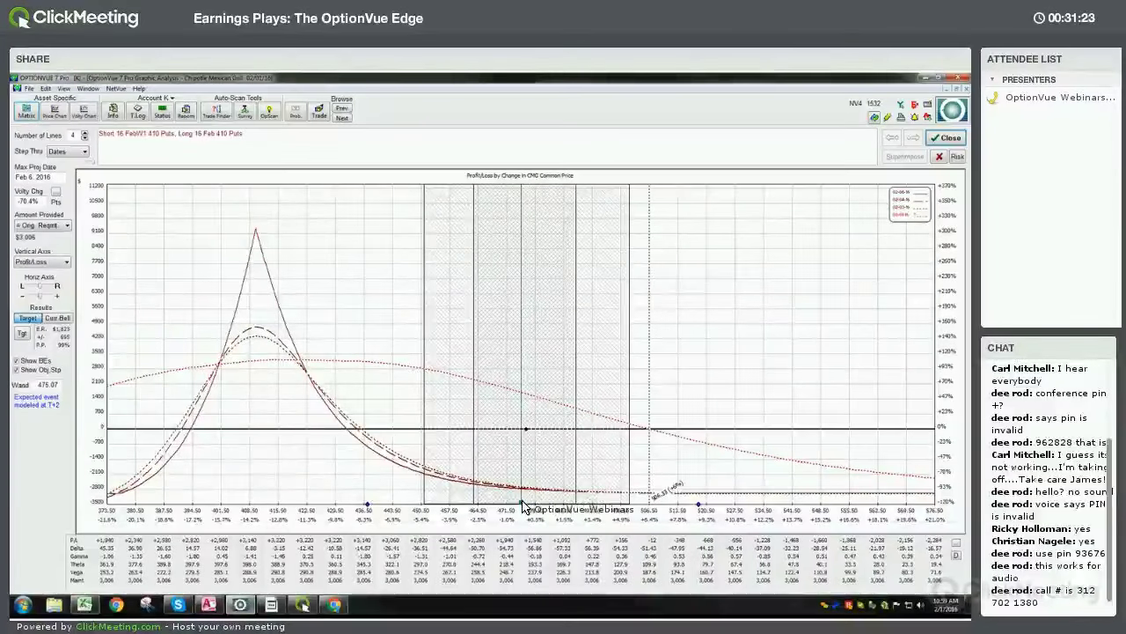
pyautogui.moveTo(523, 506); pyautogui.dragTo(528, 504)
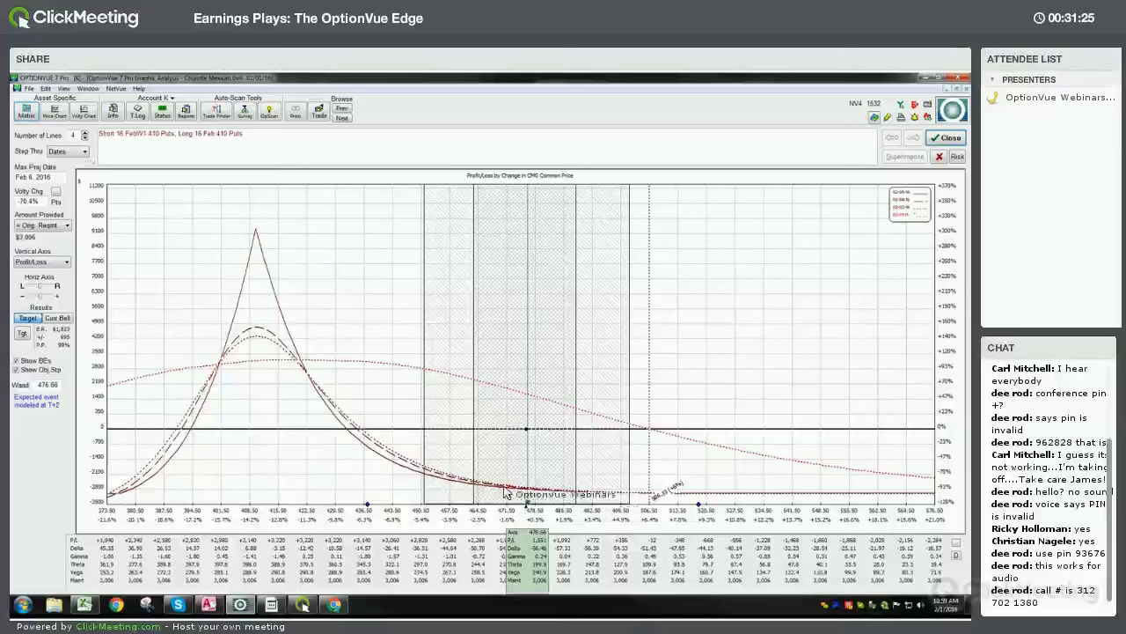
# Set the graph's vertical axis to Yield, move the price wand to about 476.41, and close the analysis
pyautogui.click(62, 262)
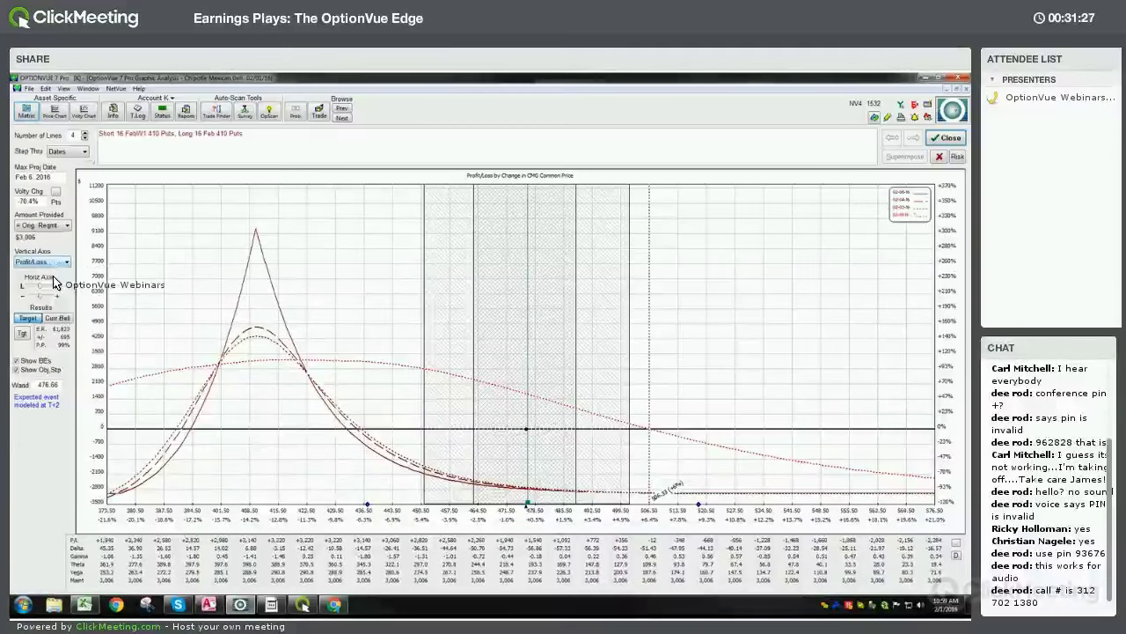
pyautogui.press('Return')
pyautogui.moveTo(527, 507); pyautogui.dragTo(530, 502)
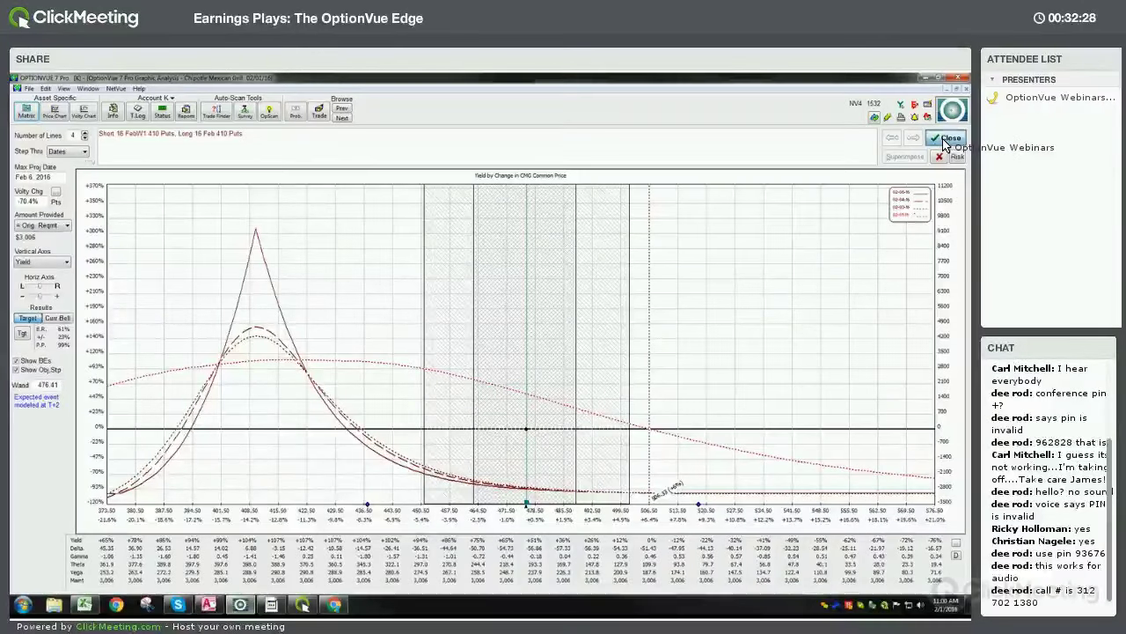
pyautogui.click(949, 139)
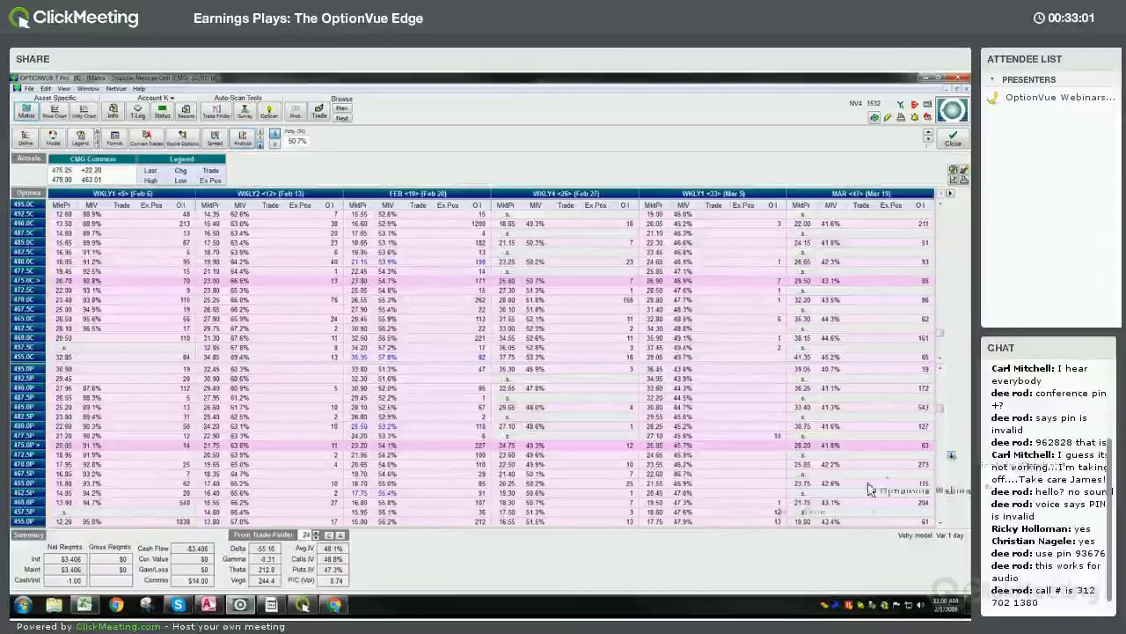
# Close the CMG matrix and Trade Finder, reopen the CMG matrix, and clear the 410 put spread trades
pyautogui.scroll(-5, 860, 415)
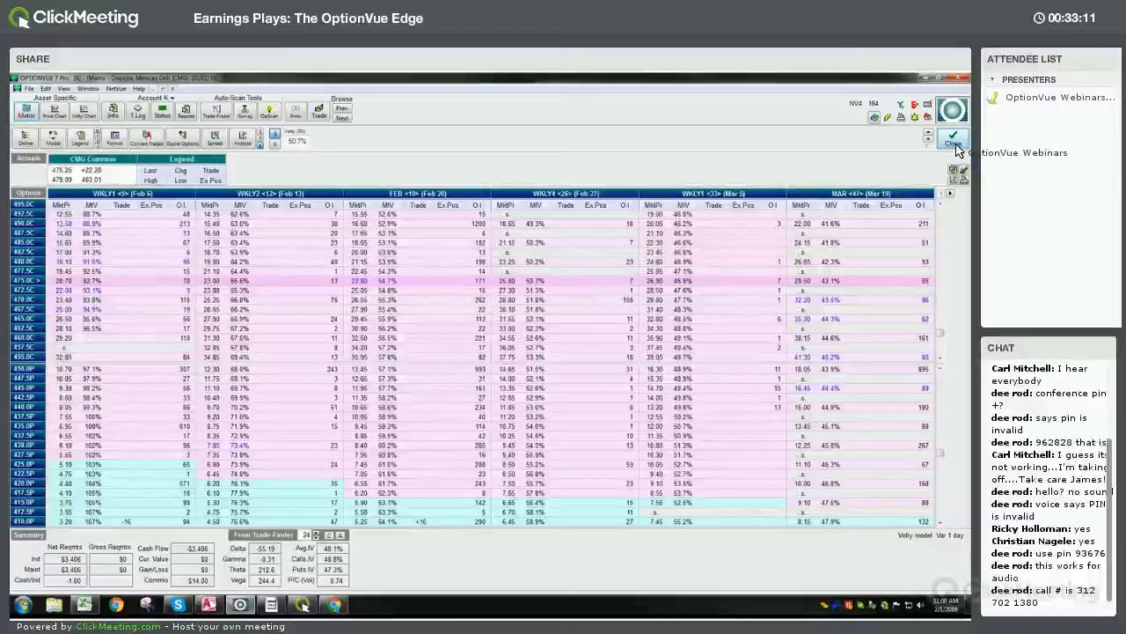
pyautogui.click(955, 146)
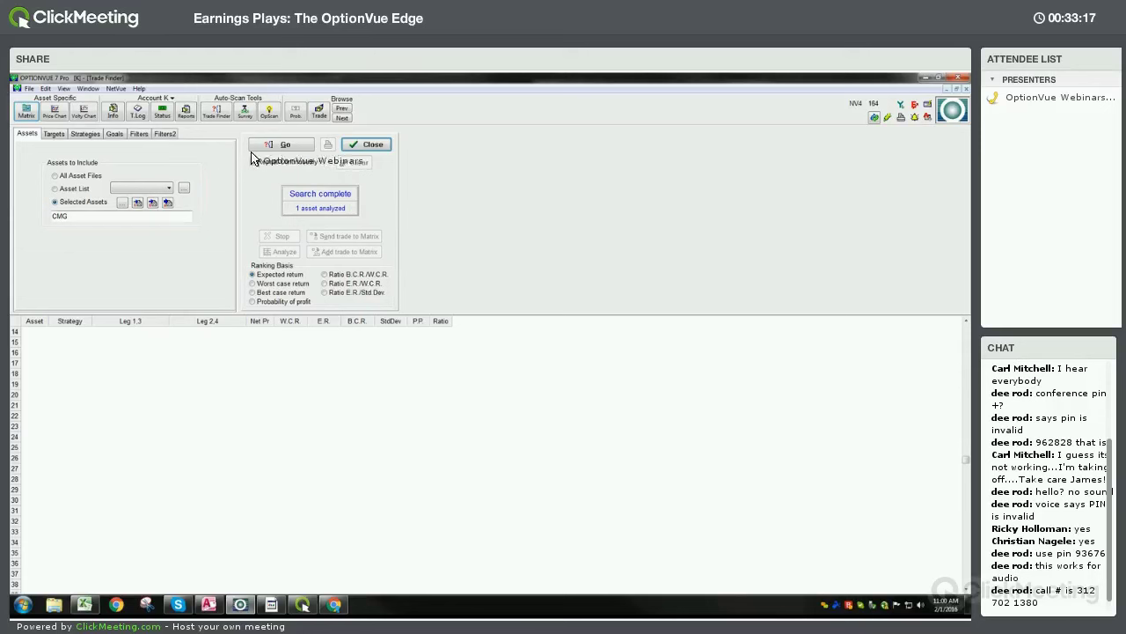
pyautogui.click(364, 145)
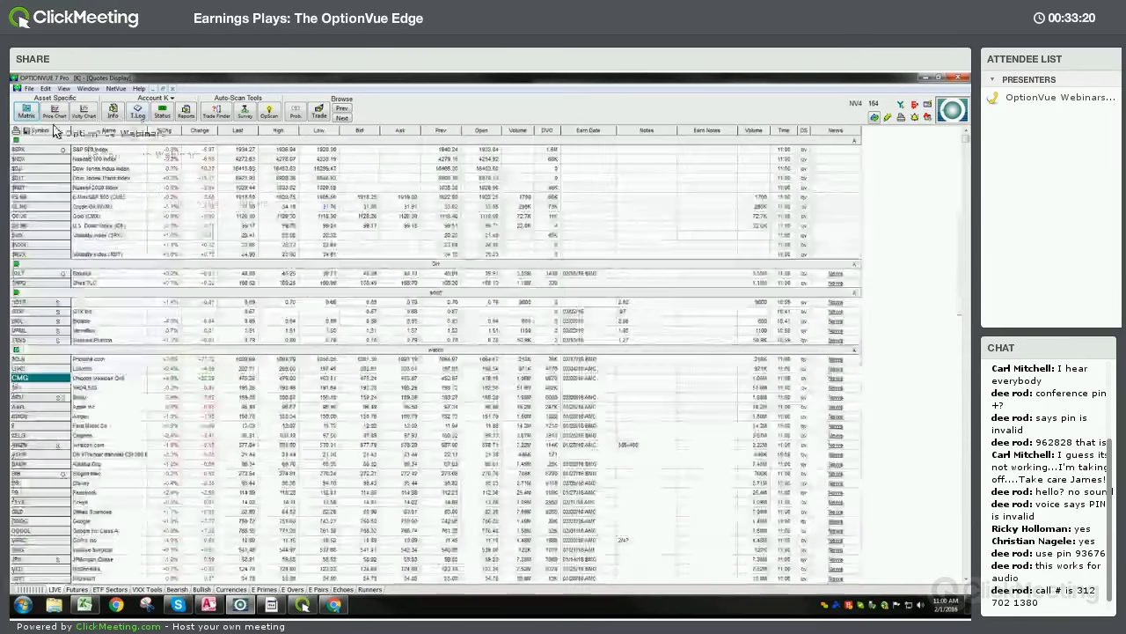
pyautogui.click(27, 110)
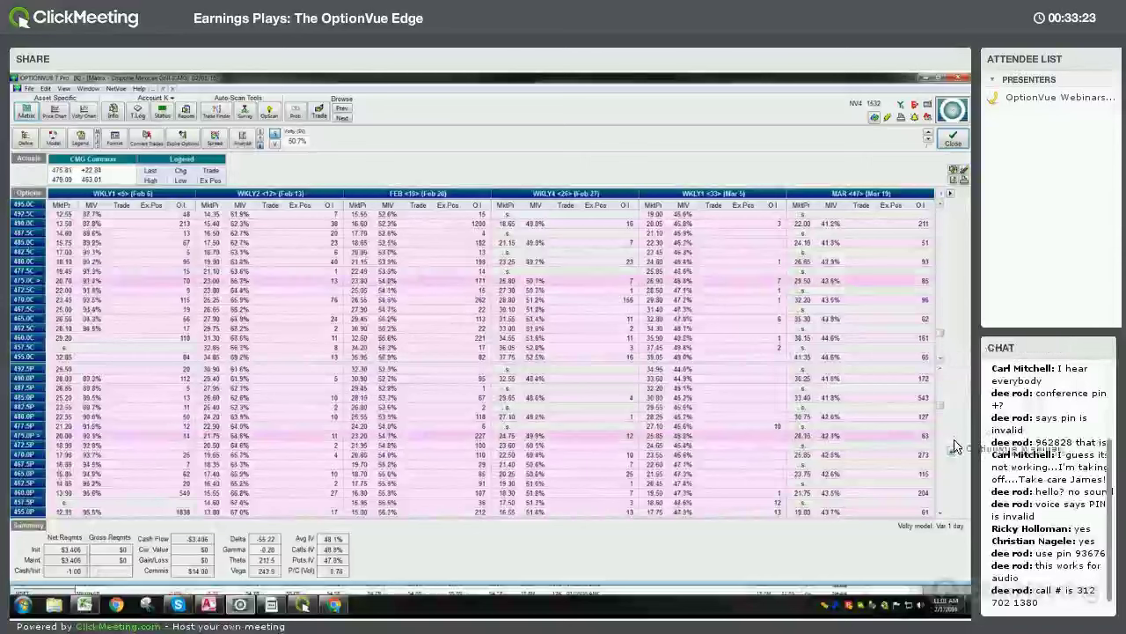
pyautogui.click(963, 172)
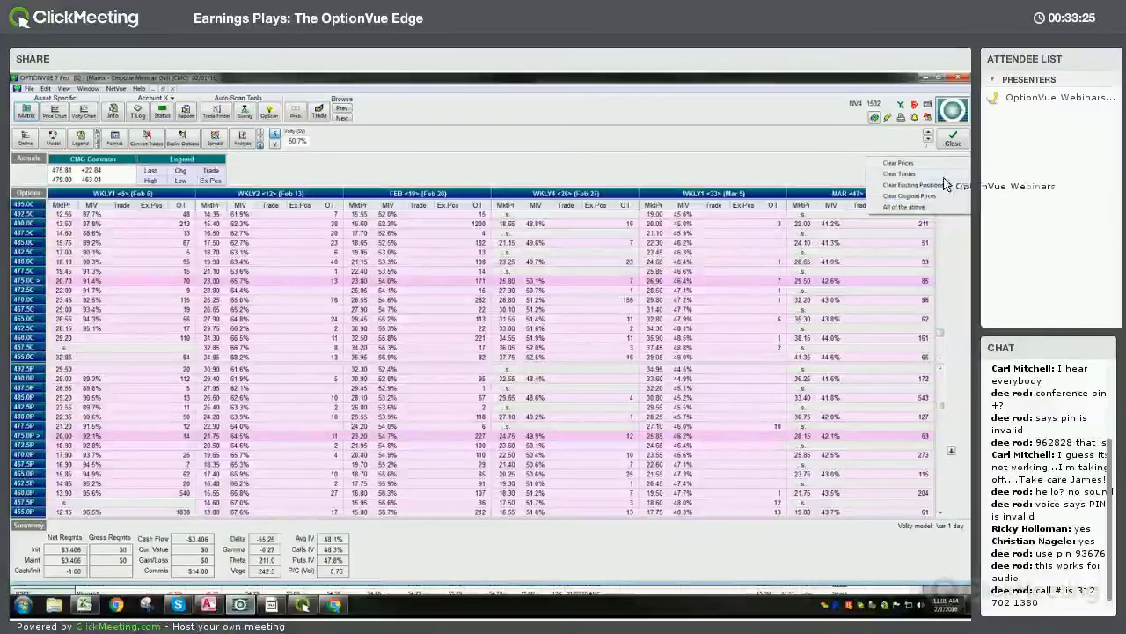
# Enter one long 475 call and one long 475 put in WKLY1 (Feb 6), and graph the straddle's yield
pyautogui.click(132, 281)
pyautogui.click(124, 435)
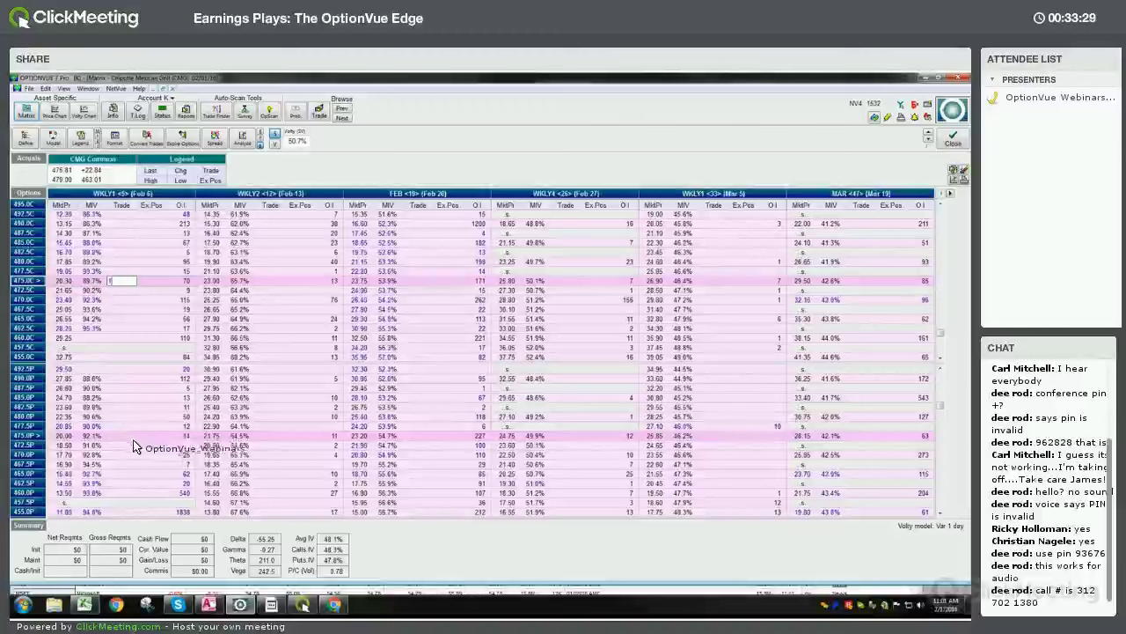
pyautogui.write('1')
pyautogui.press('Up')
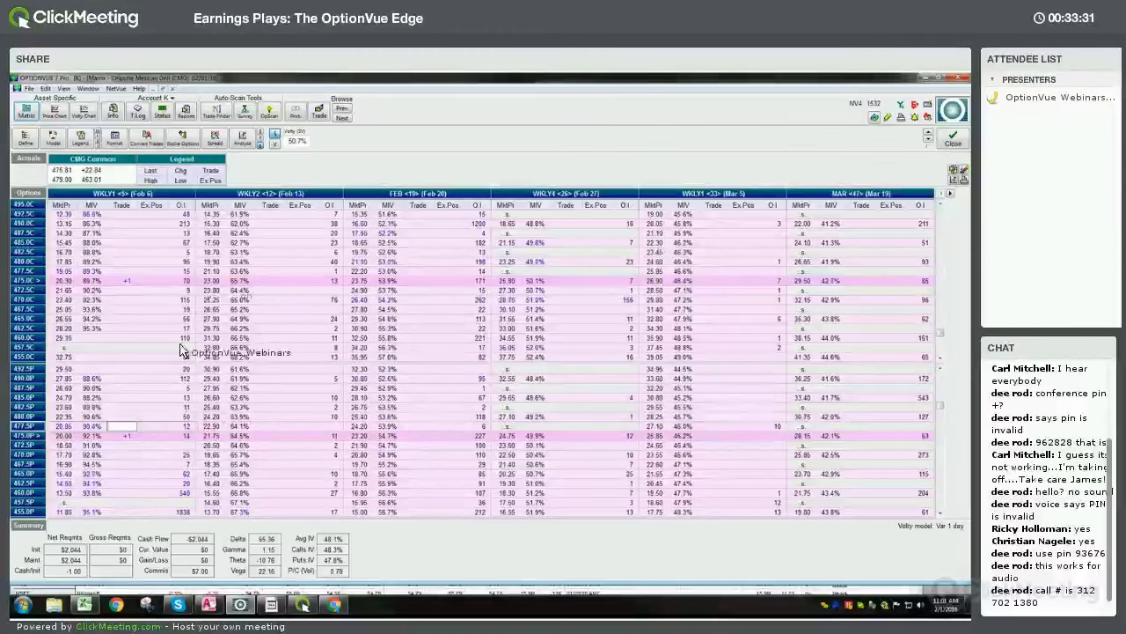
pyautogui.click(245, 140)
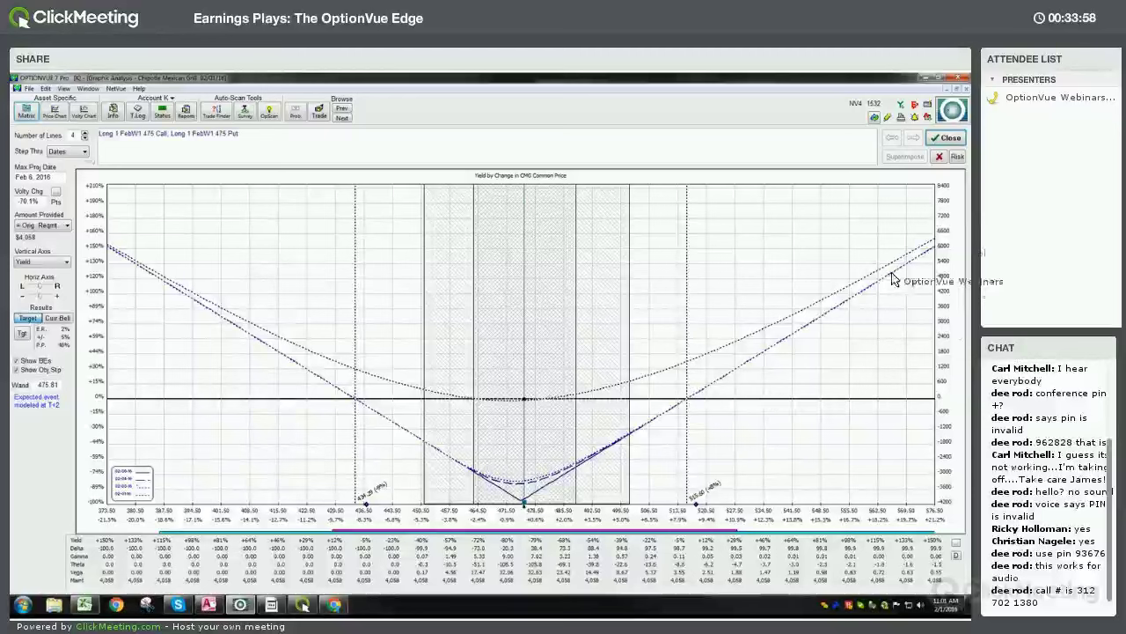
pyautogui.click(946, 139)
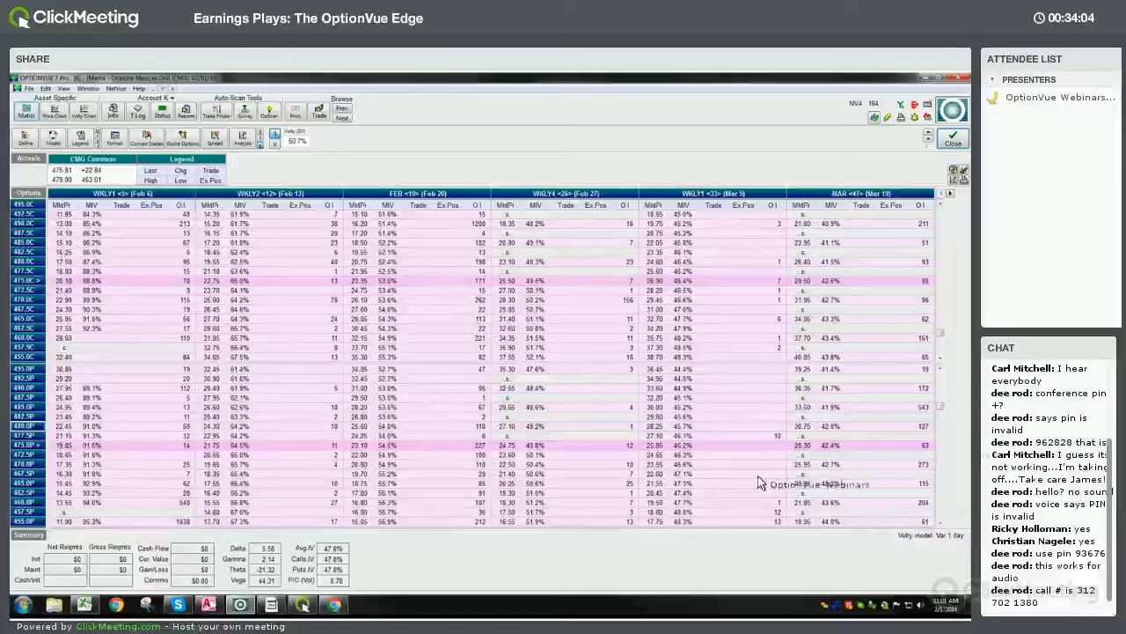
# Bring up the ClickMeeting panel to check the chat messages, and minimize it
pyautogui.click(344, 605)
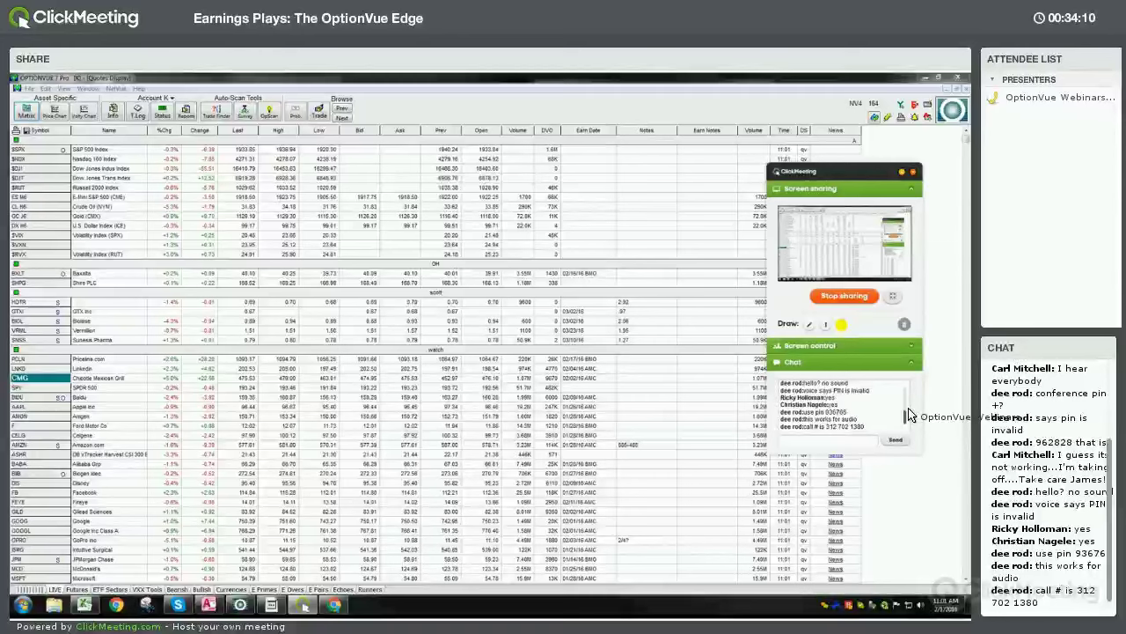
pyautogui.click(902, 174)
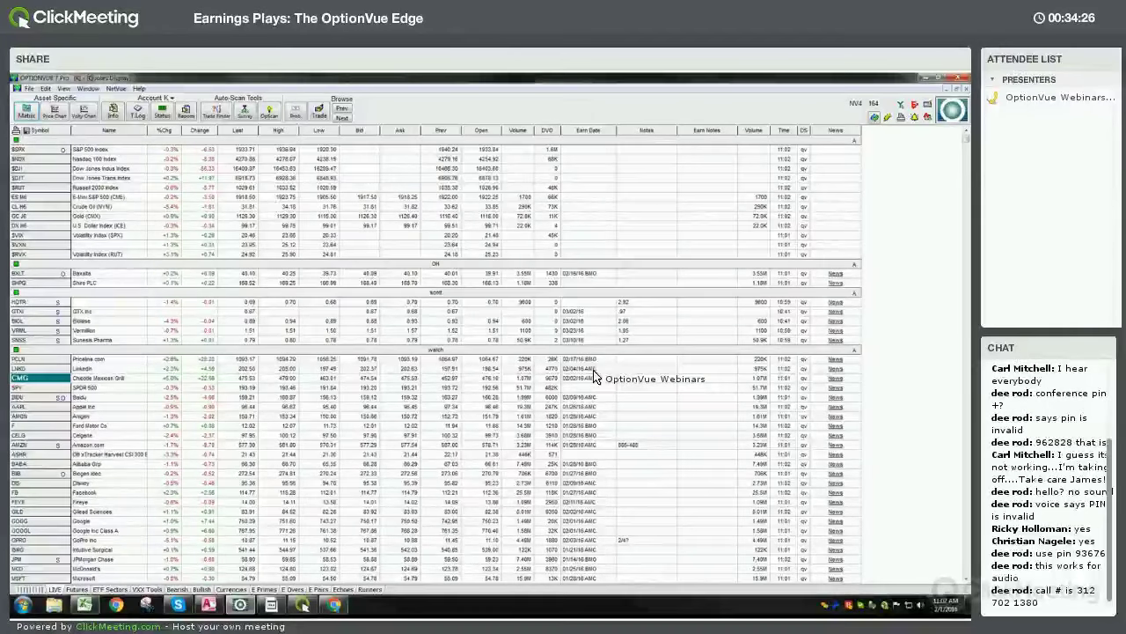
# Open the LinkedIn (LNKD) options matrix and clear its existing 195 put trades
pyautogui.doubleClick(49, 371)
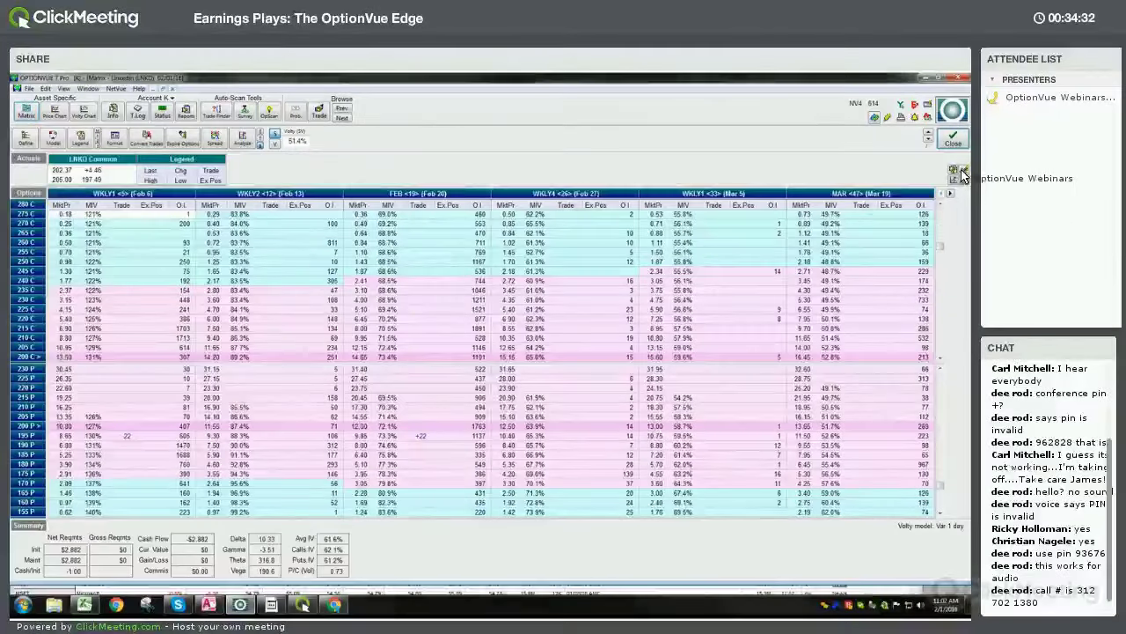
pyautogui.click(959, 178)
pyautogui.click(959, 175)
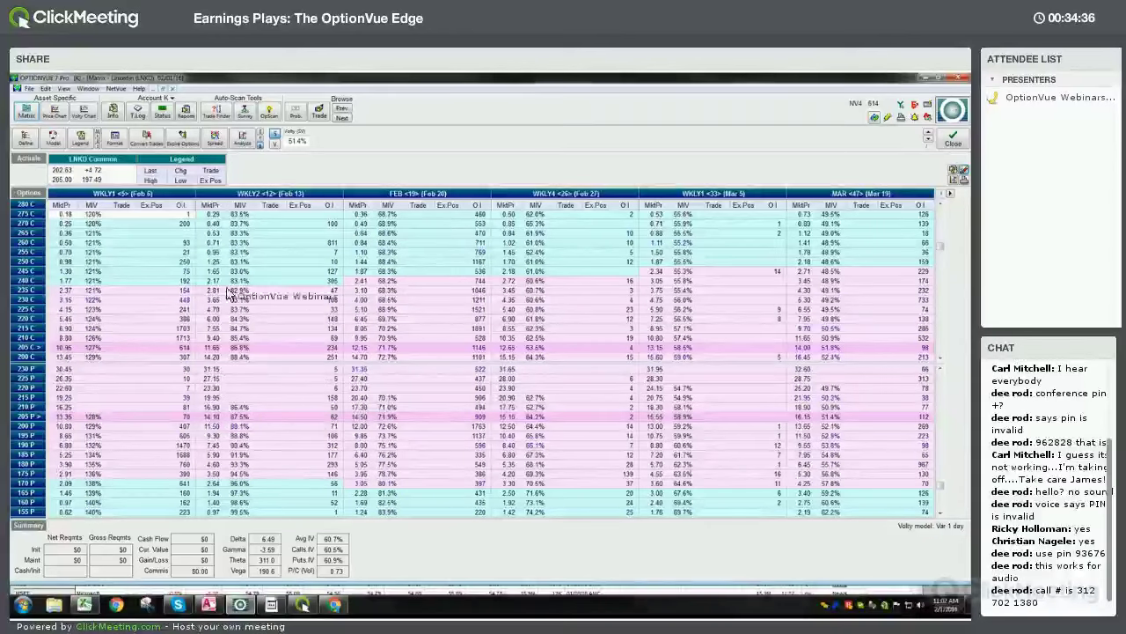
# Open Trade Finder and set LNKD as the selected asset to include
pyautogui.click(216, 110)
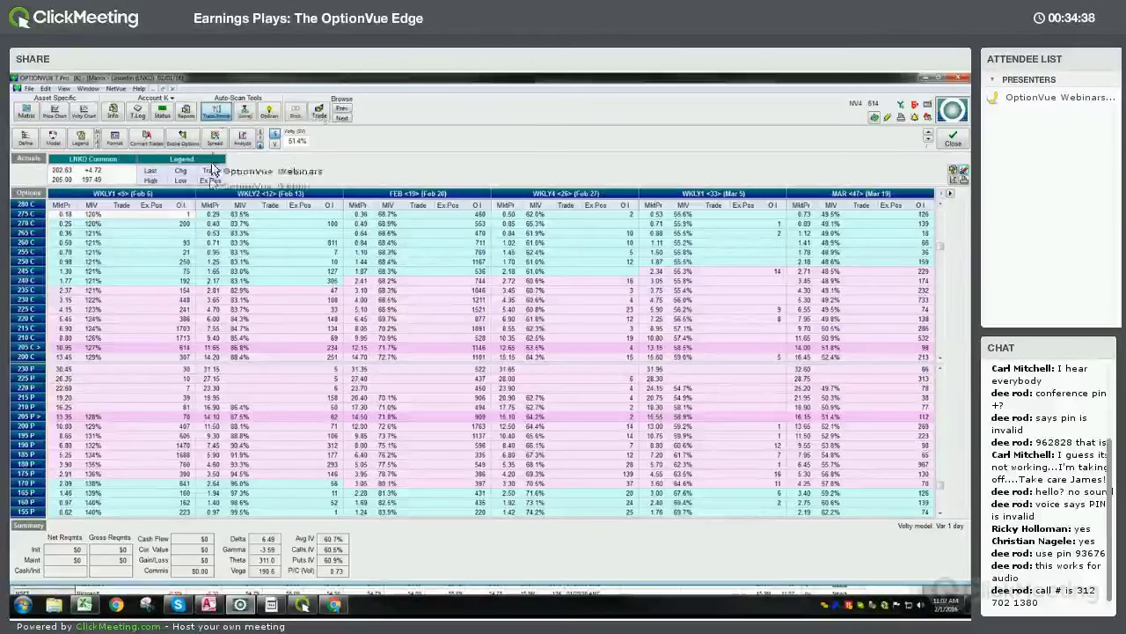
pyautogui.click(27, 134)
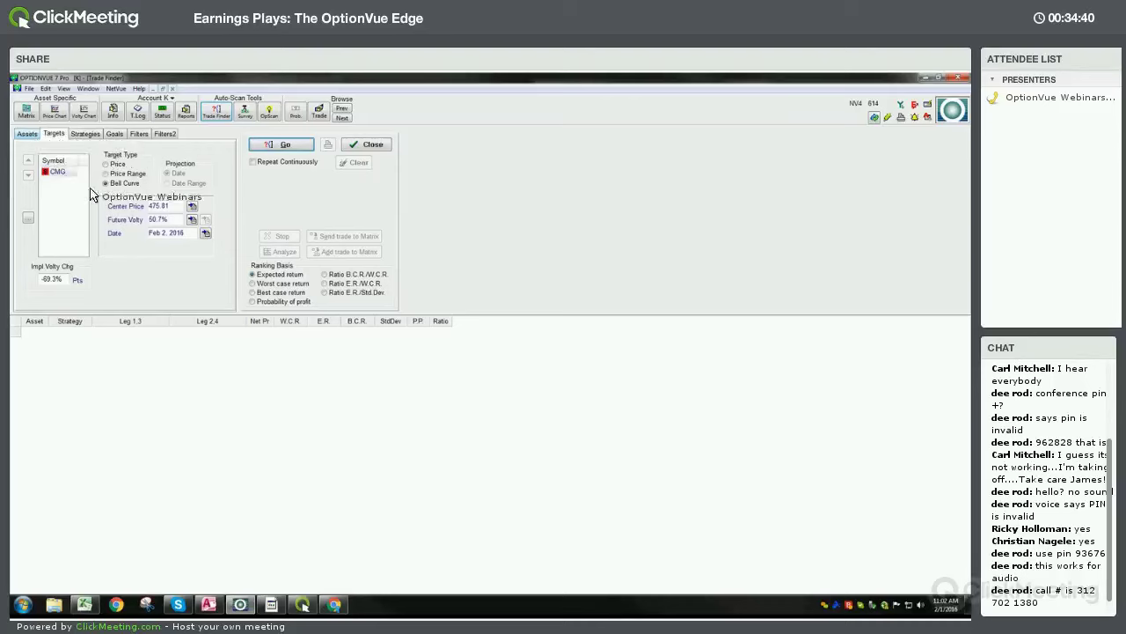
pyautogui.click(138, 203)
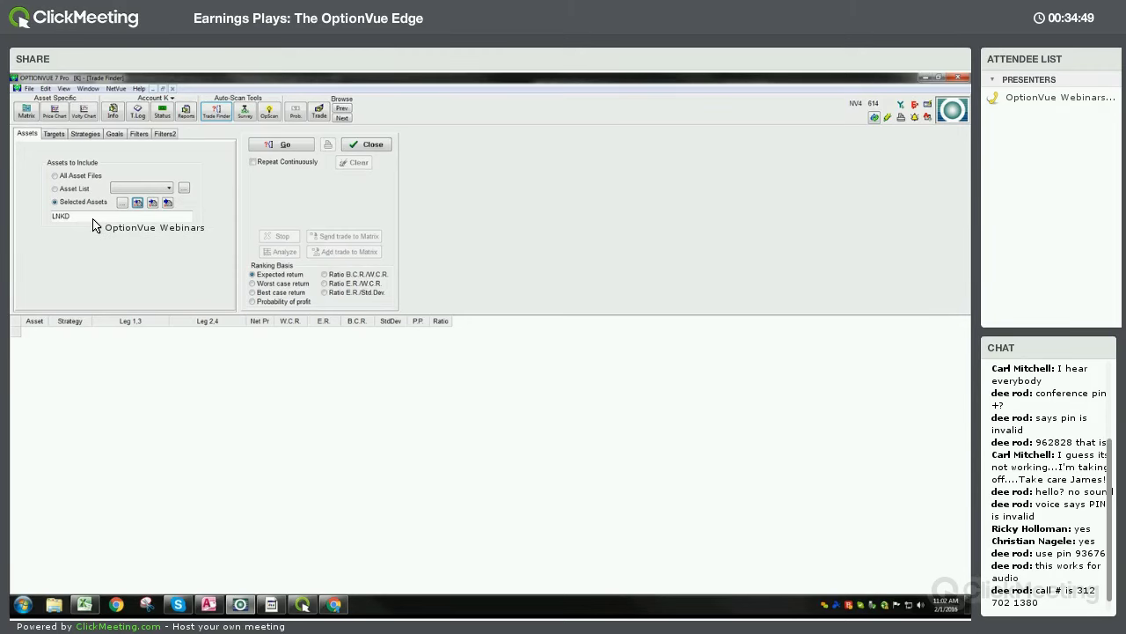
# Set the LNKD target to Center Price 202.57, Future Volty 51.4%, and the date Feb 4, 2016
pyautogui.click(55, 134)
pyautogui.click(192, 220)
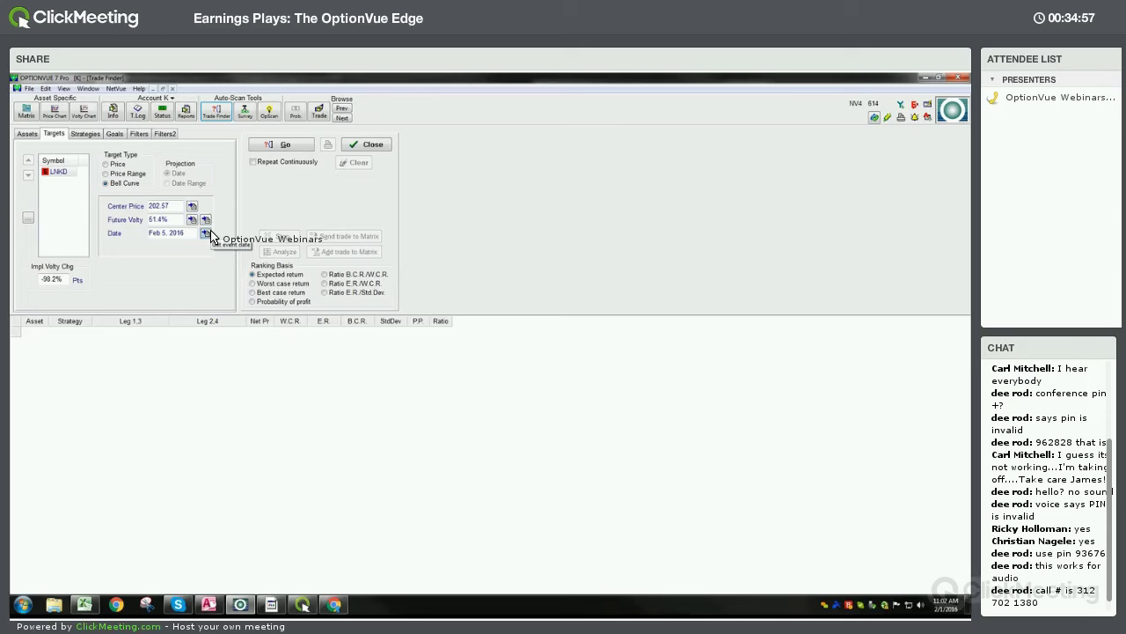
pyautogui.click(163, 233)
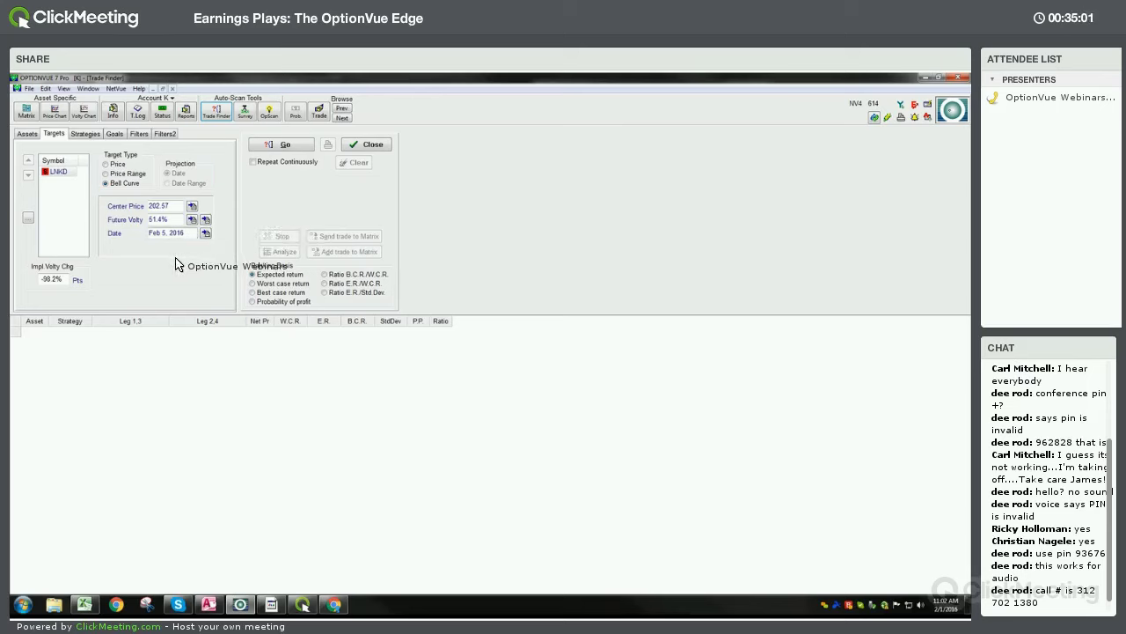
pyautogui.write('4')
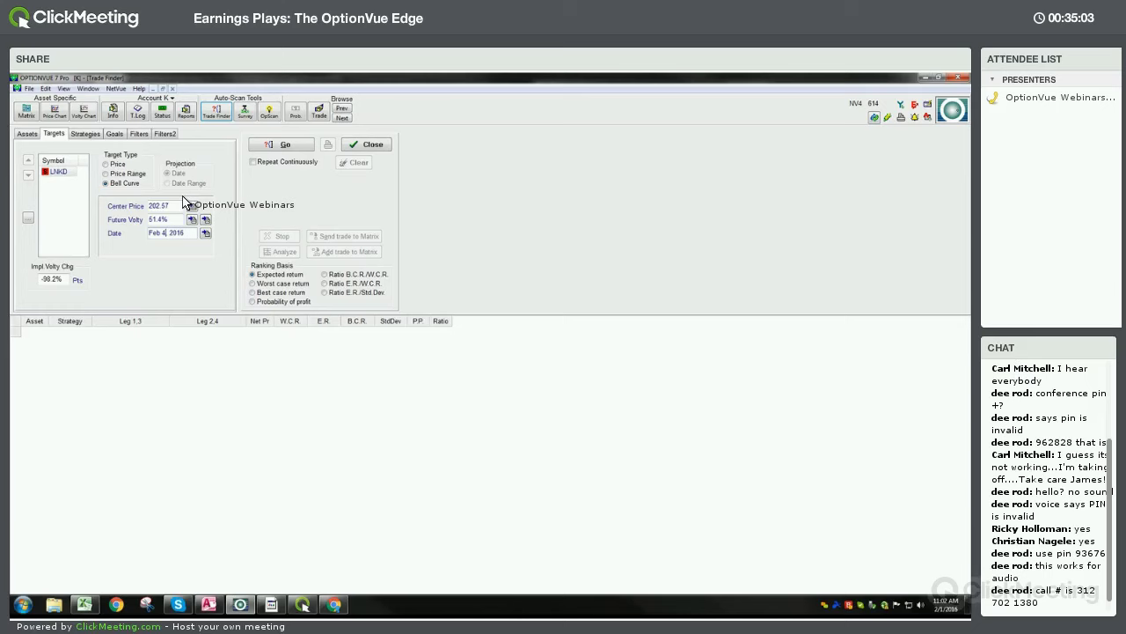
# Review the Trade Finder strategies, goals, and filters, and run the search for LNKD horizontal debit spreads
pyautogui.click(86, 134)
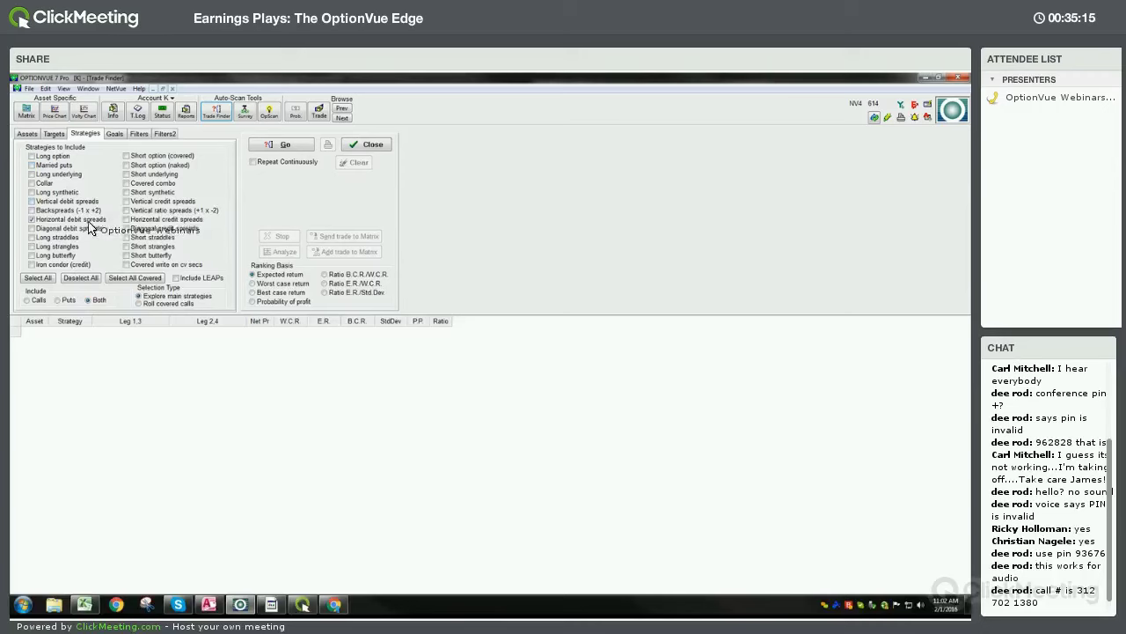
pyautogui.click(120, 136)
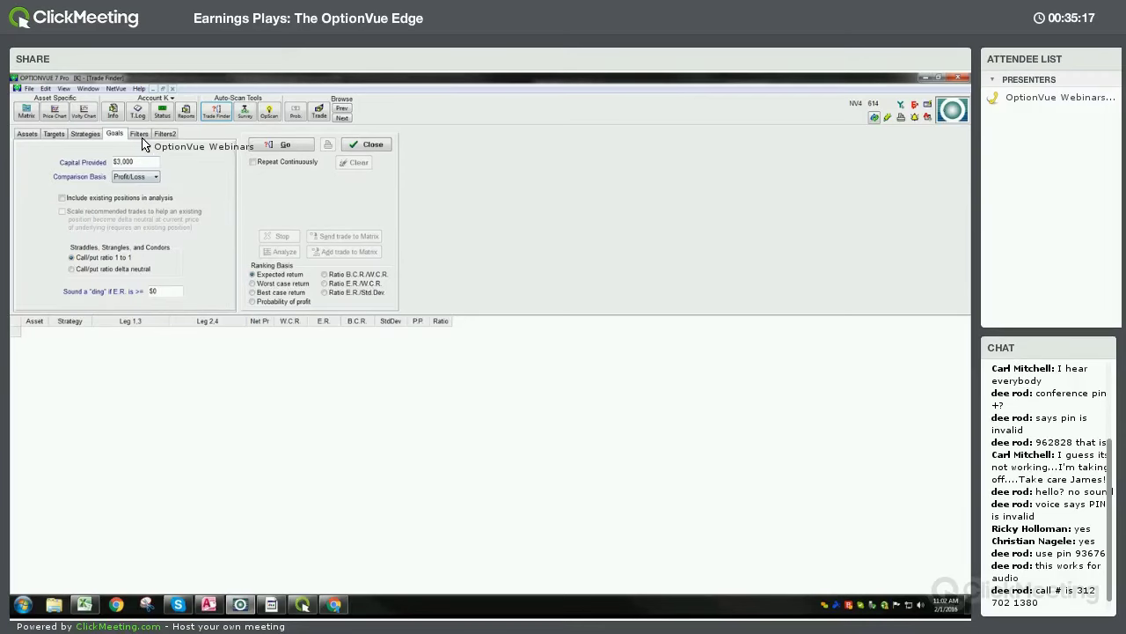
pyautogui.click(143, 137)
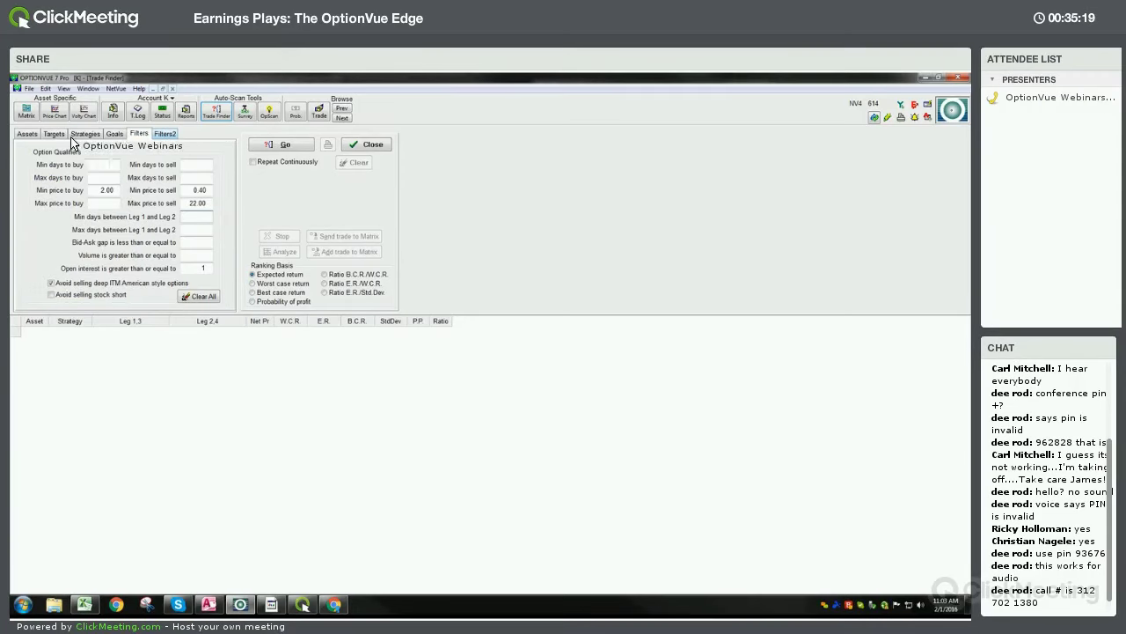
pyautogui.click(273, 146)
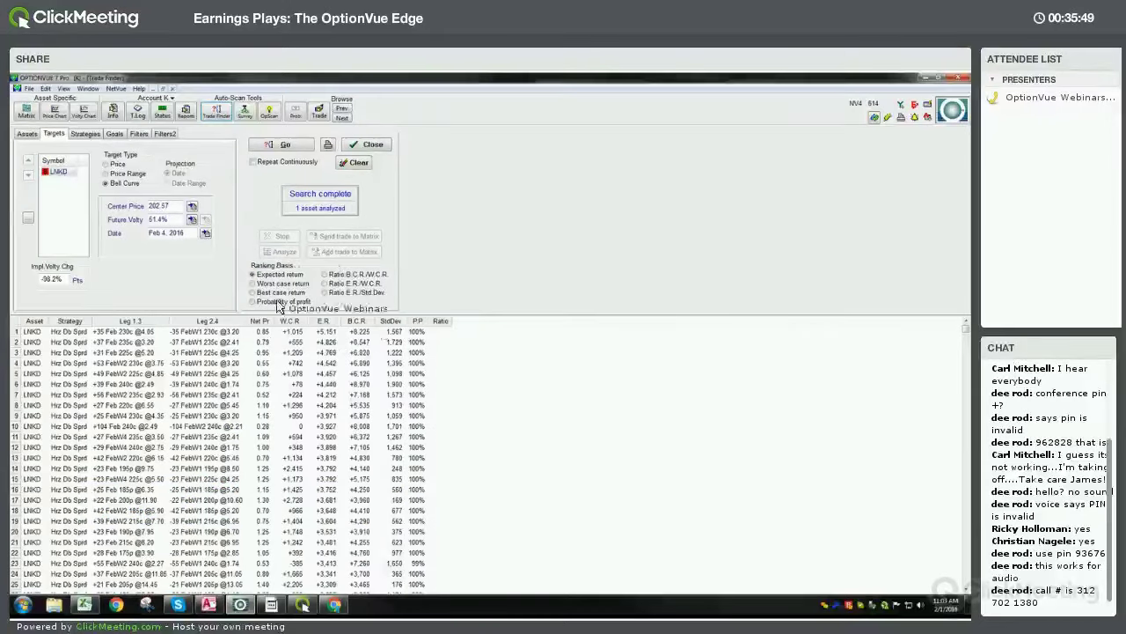
# Review the pricing model settings of the LNKD matrix and accept them
pyautogui.click(27, 113)
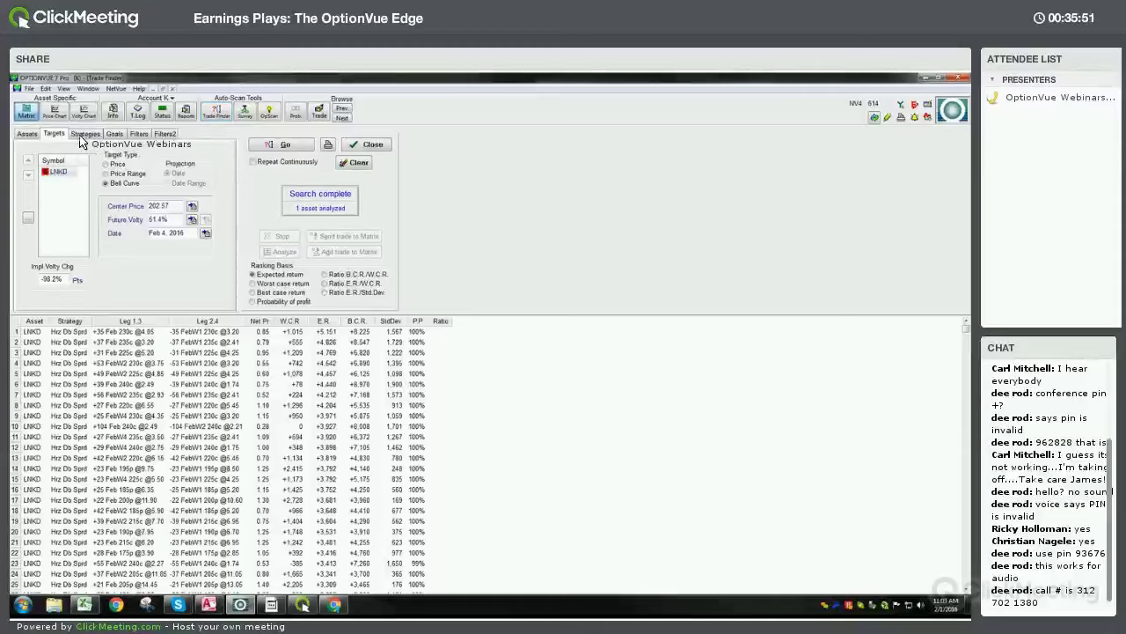
pyautogui.click(53, 138)
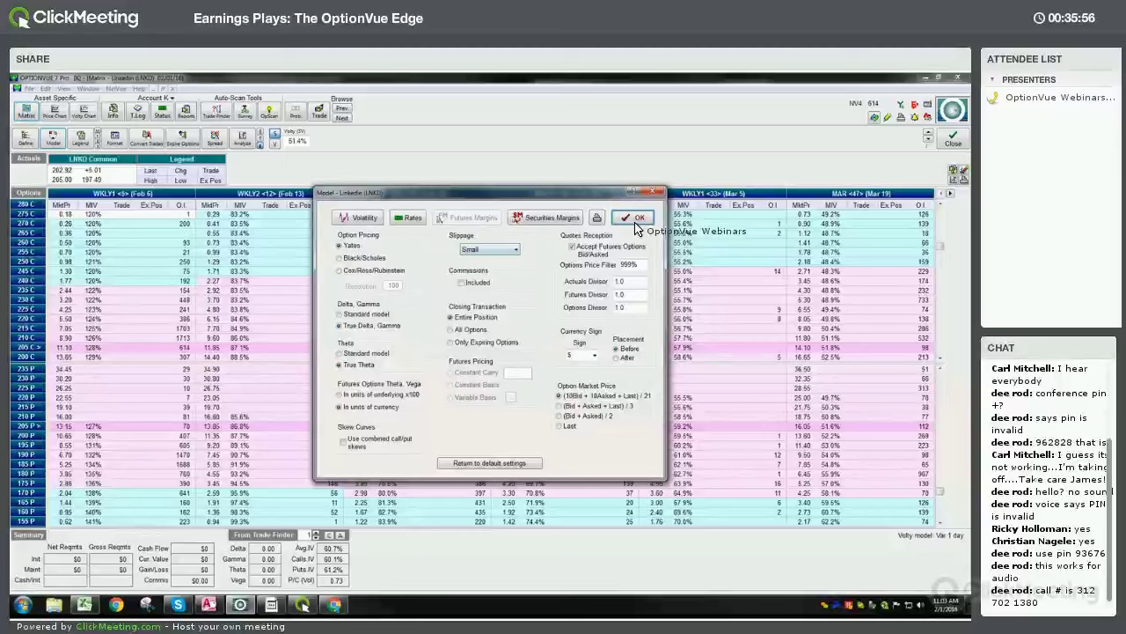
pyautogui.click(636, 220)
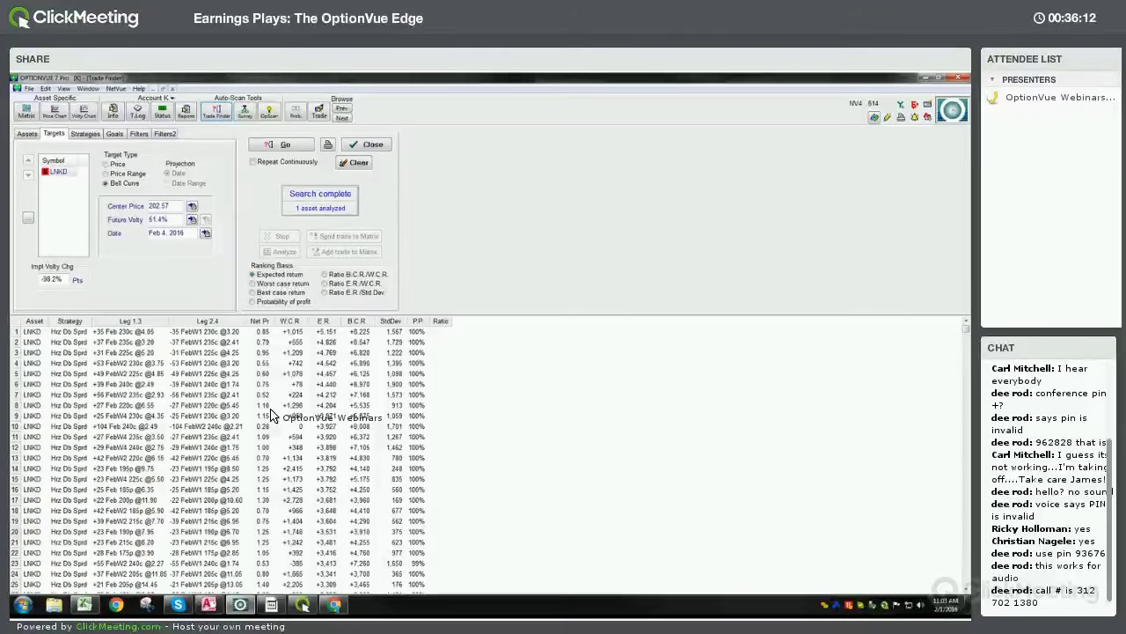
# Graph the profit/loss of the 23-contract LNKD 195 put calendar (Feb against FebW1) from the search results
pyautogui.click(245, 471)
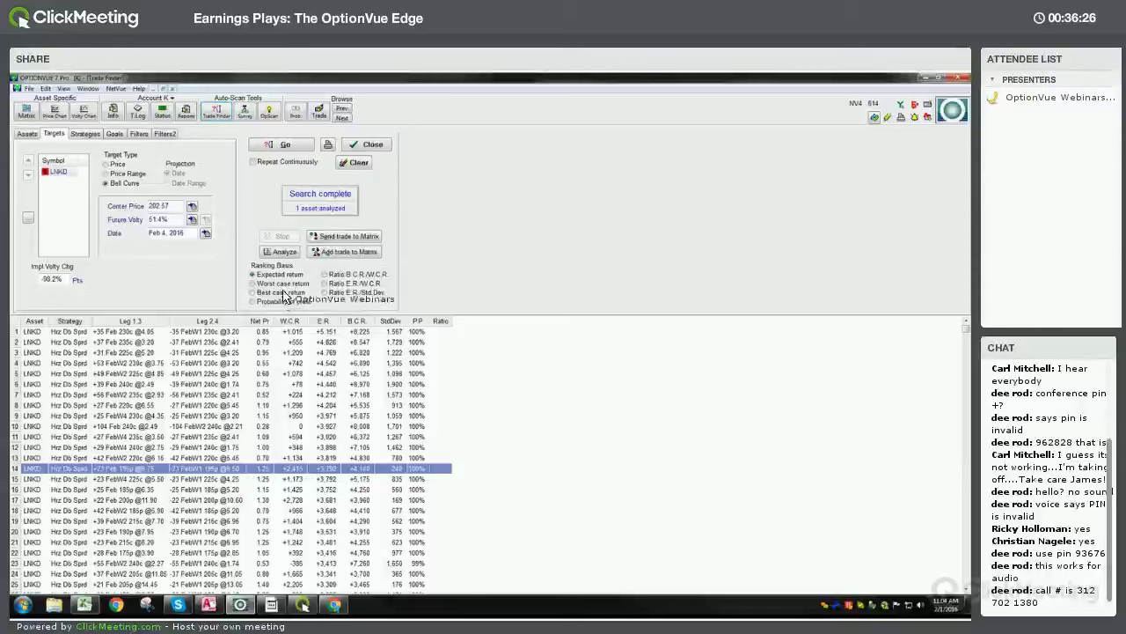
pyautogui.click(283, 252)
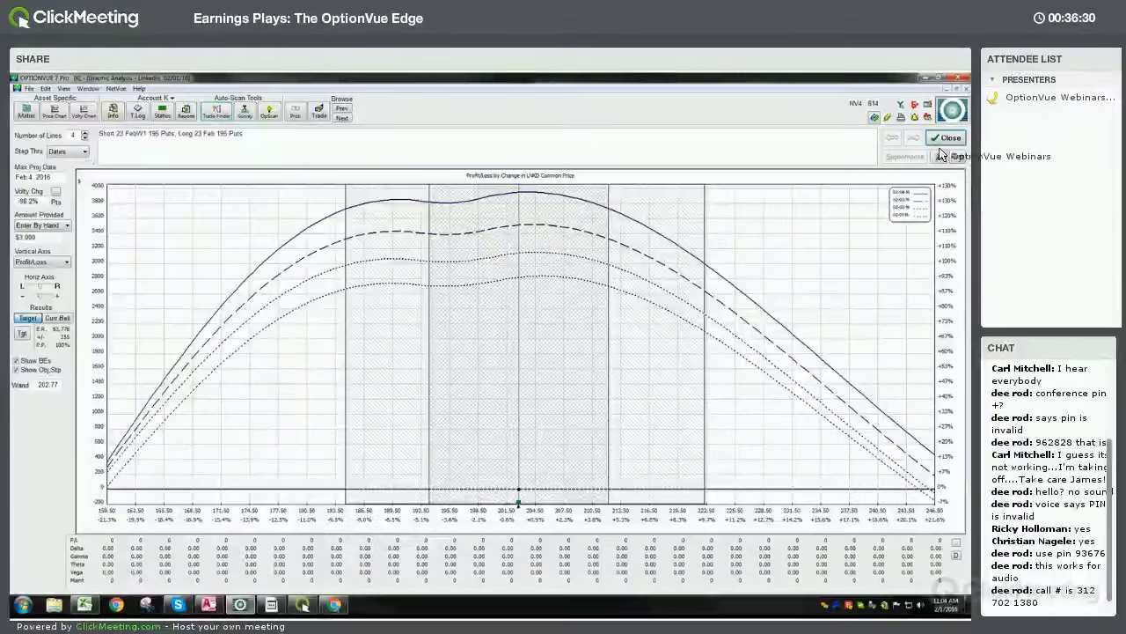
pyautogui.click(949, 139)
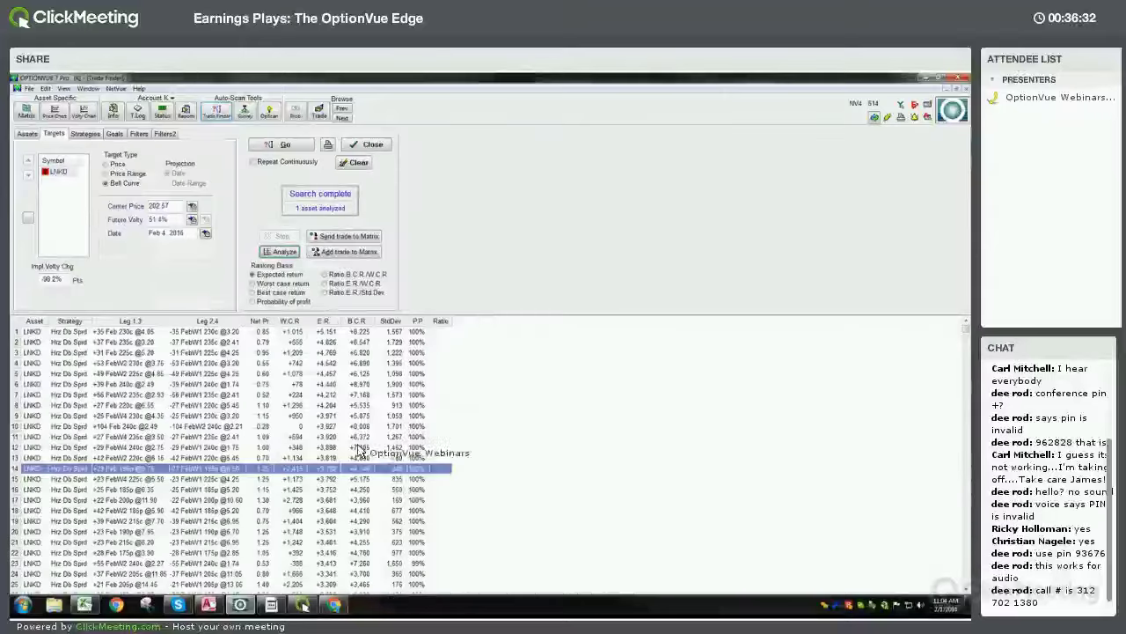
# Analyze the 22-contract LNKD 200 put calendar and superimpose the 195 put calendar on its graph for comparison
pyautogui.click(304, 500)
pyautogui.click(296, 255)
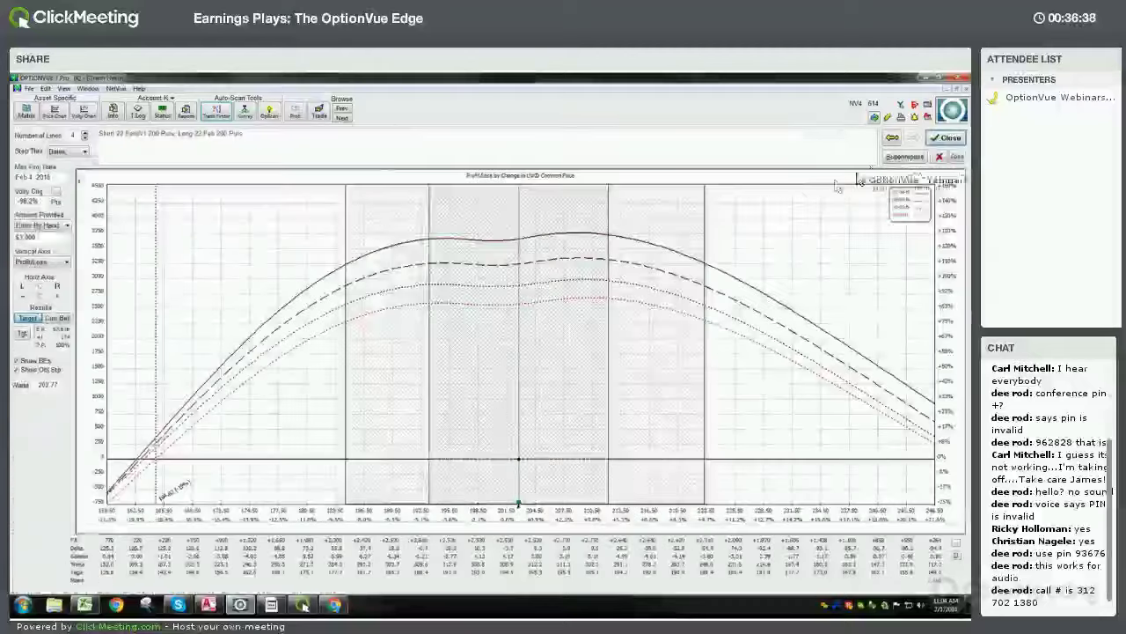
pyautogui.click(897, 159)
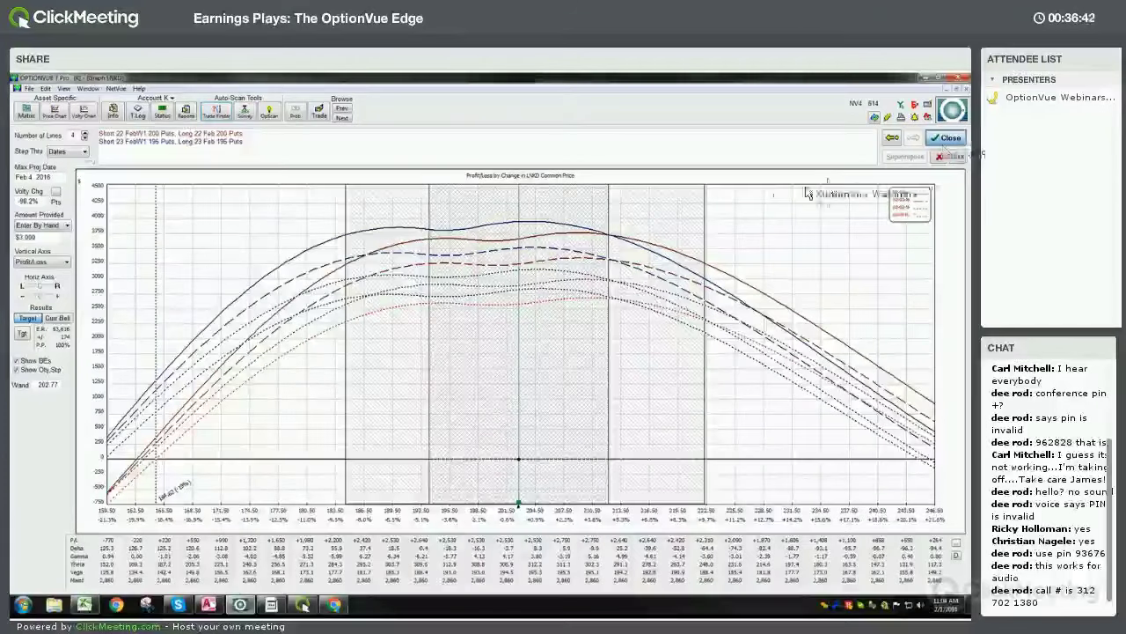
pyautogui.press('Escape')
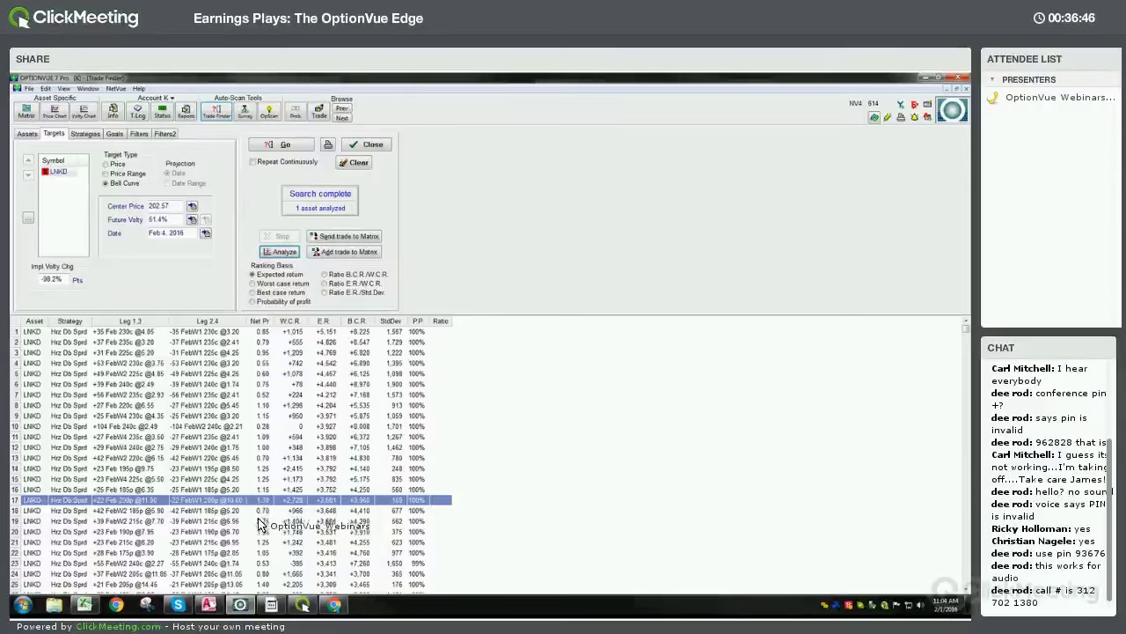
# Send the 23-contract LNKD 195 put calendar to the matrix and examine its profit/loss graph there
pyautogui.click(259, 468)
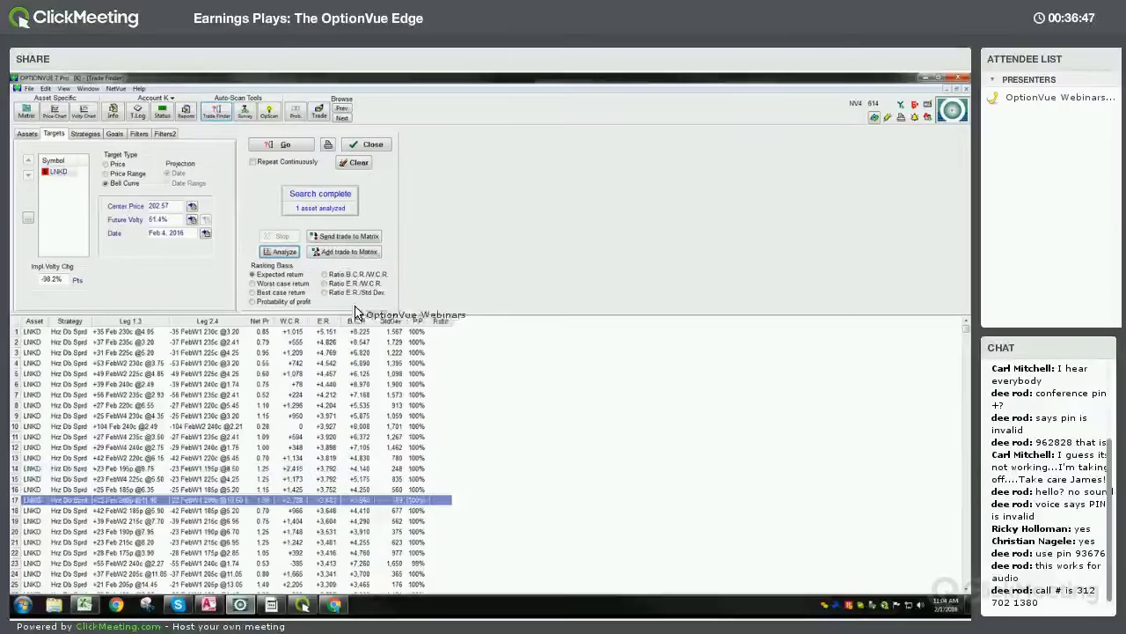
pyautogui.click(378, 252)
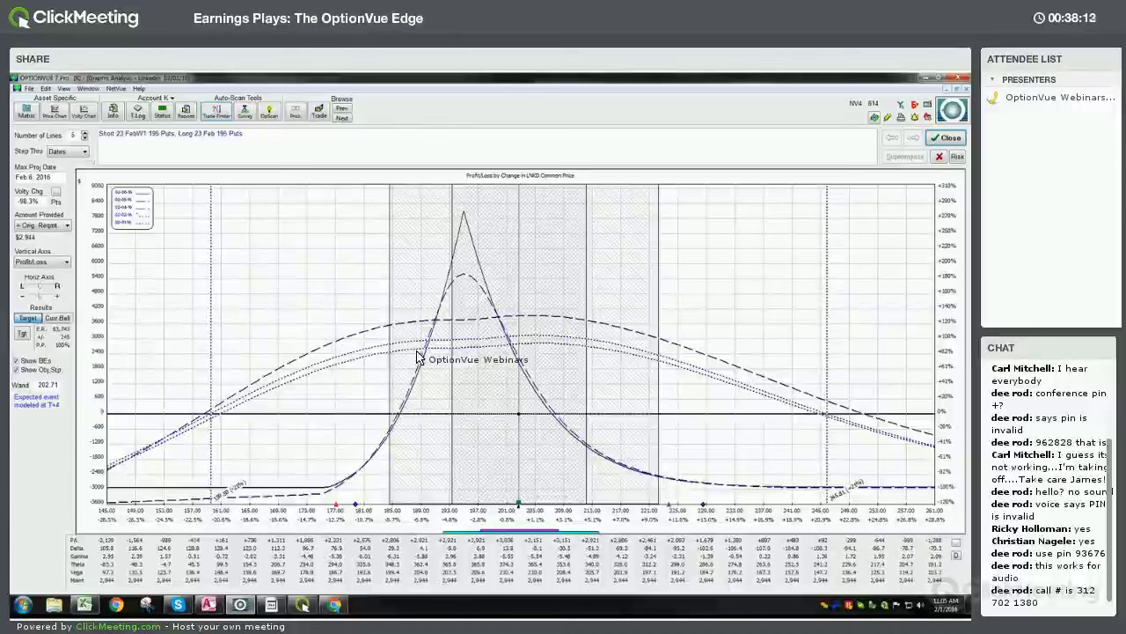
pyautogui.click(950, 139)
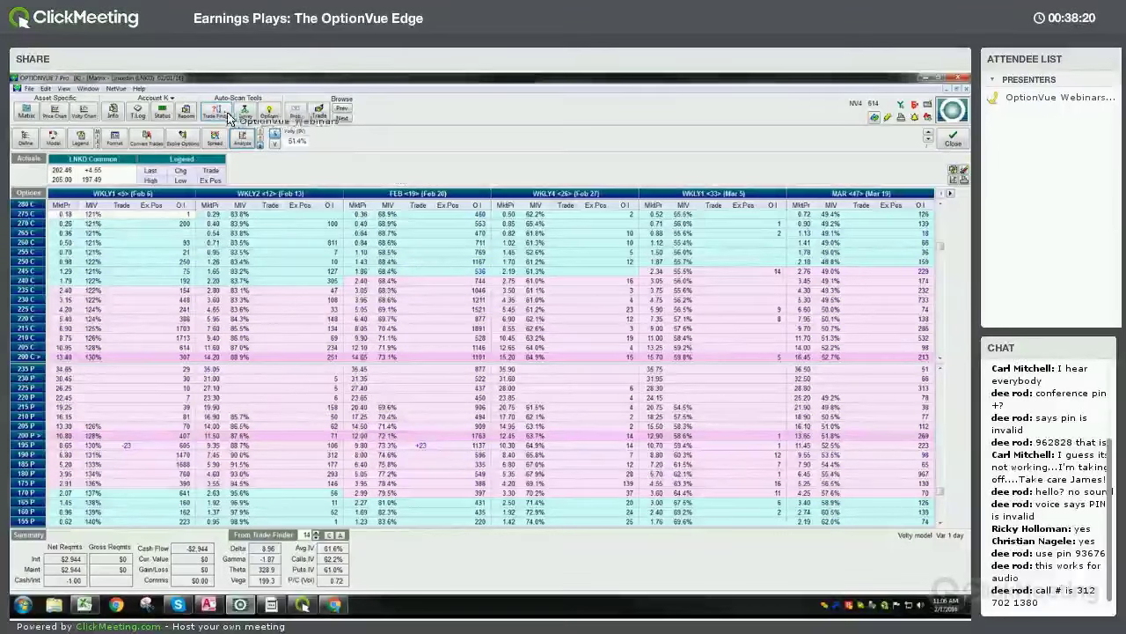
pyautogui.hotkey('ctrl', 'Tab')
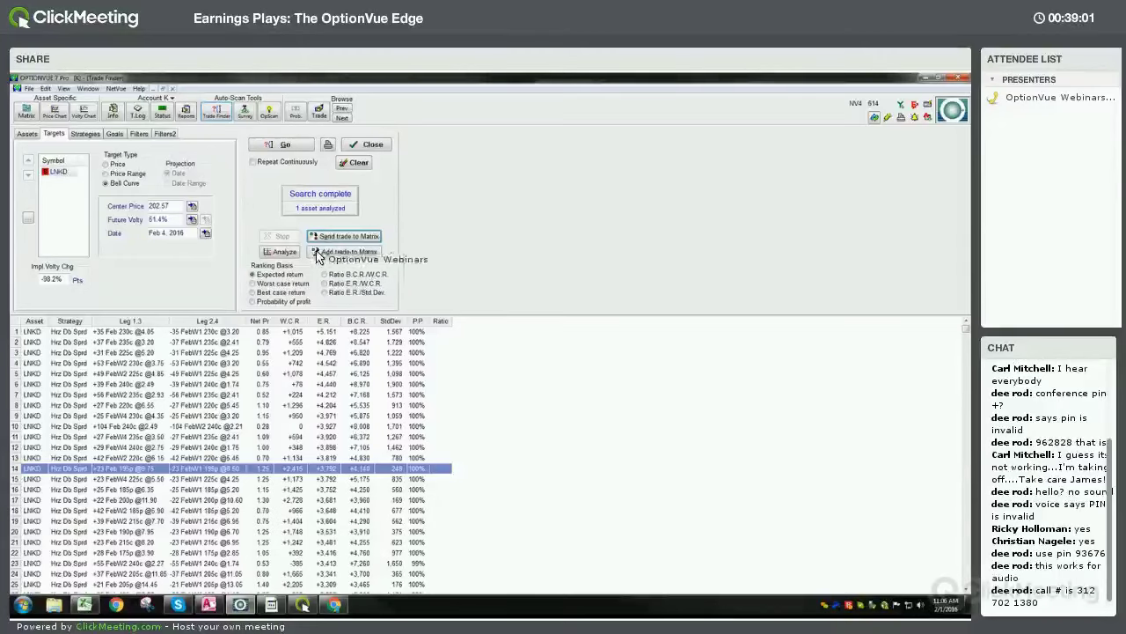
# Close Trade Finder, open the Priceline (PCLN) matrix from the quotes display, and clear its existing trades
pyautogui.click(375, 149)
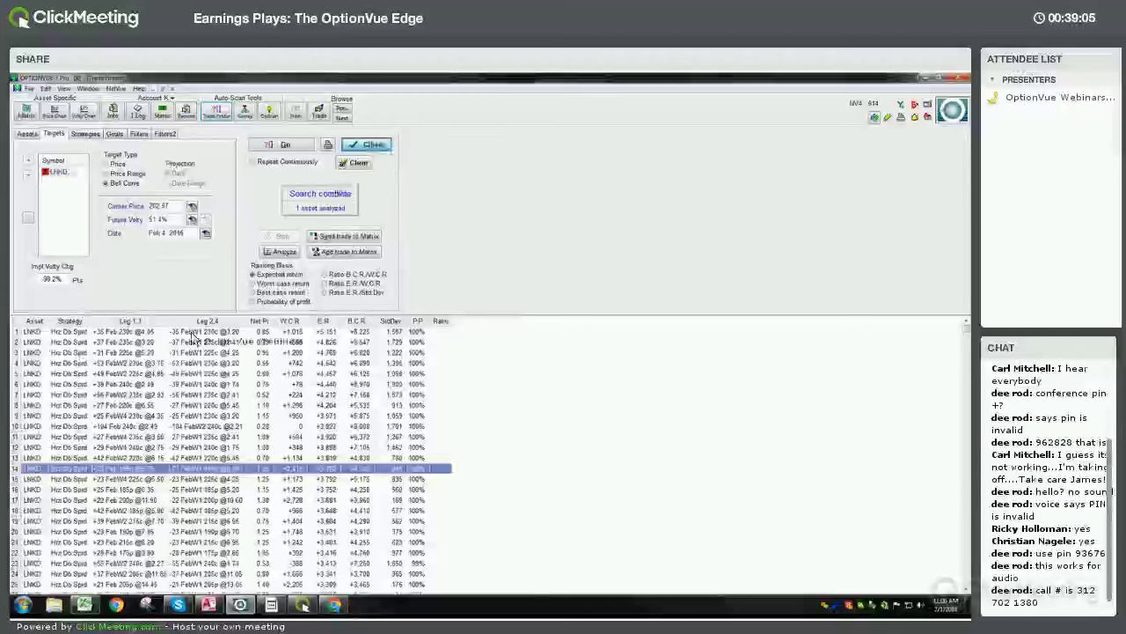
pyautogui.click(375, 149)
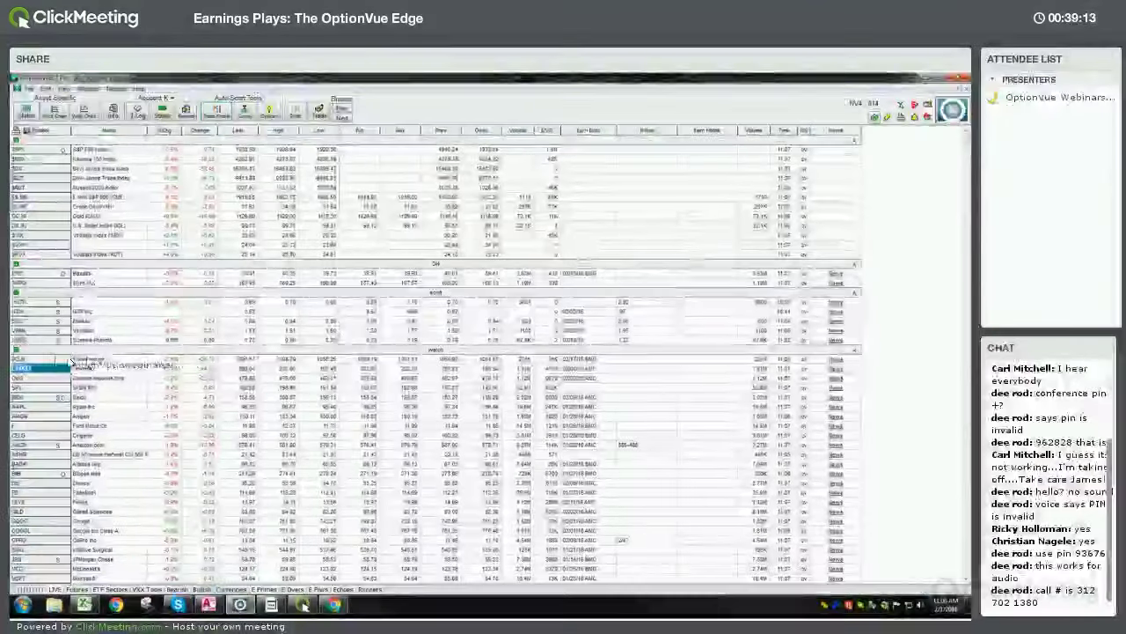
pyautogui.doubleClick(46, 361)
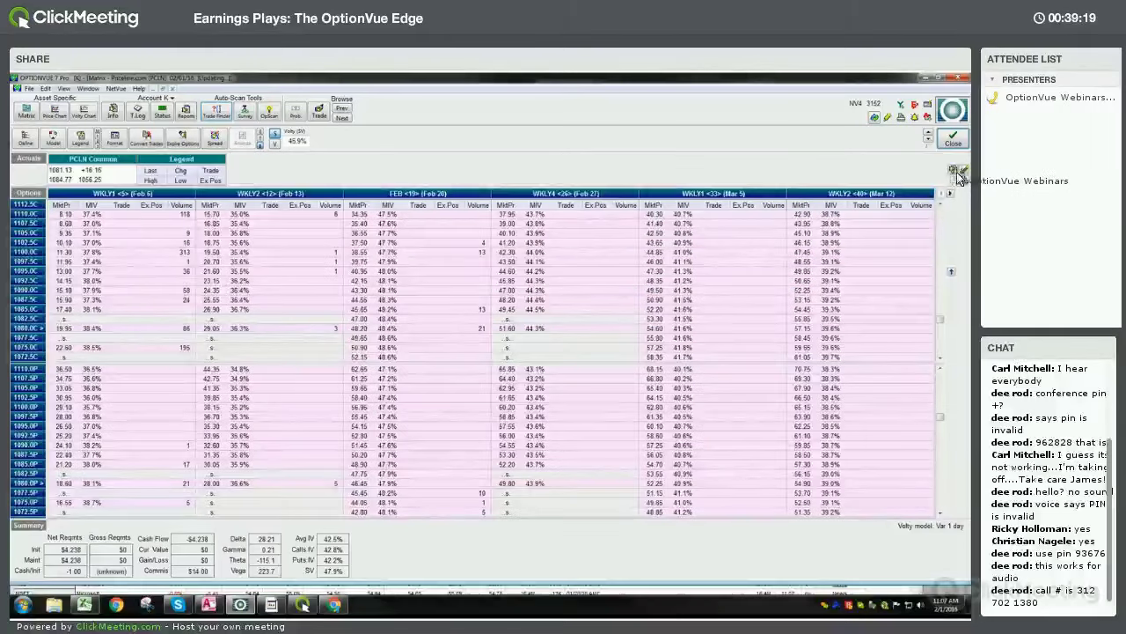
pyautogui.click(954, 171)
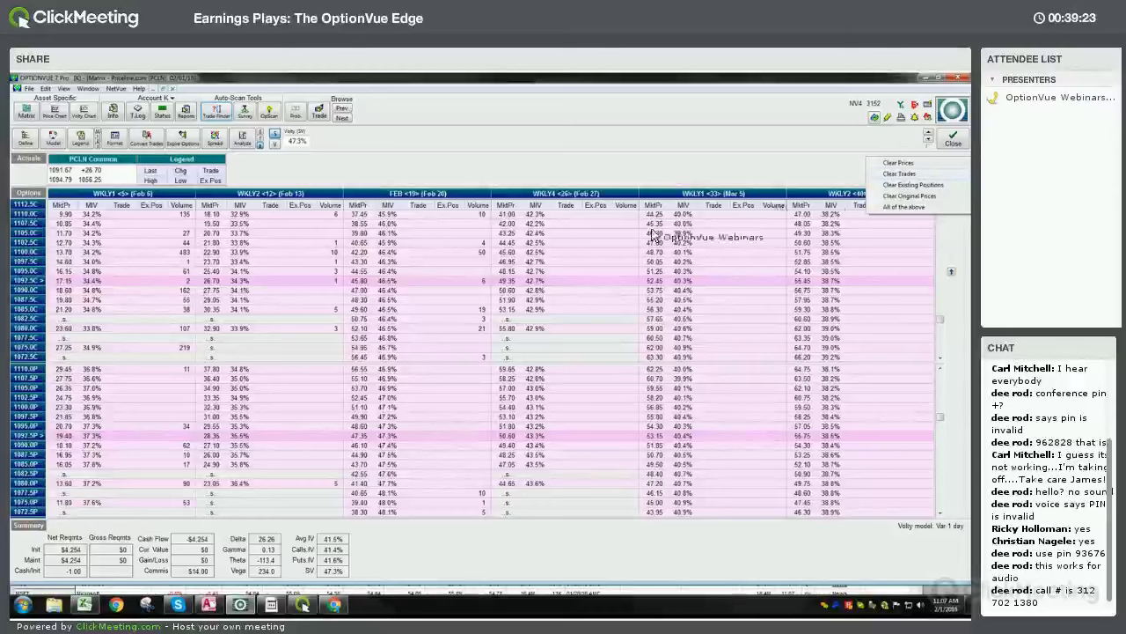
pyautogui.press('Escape')
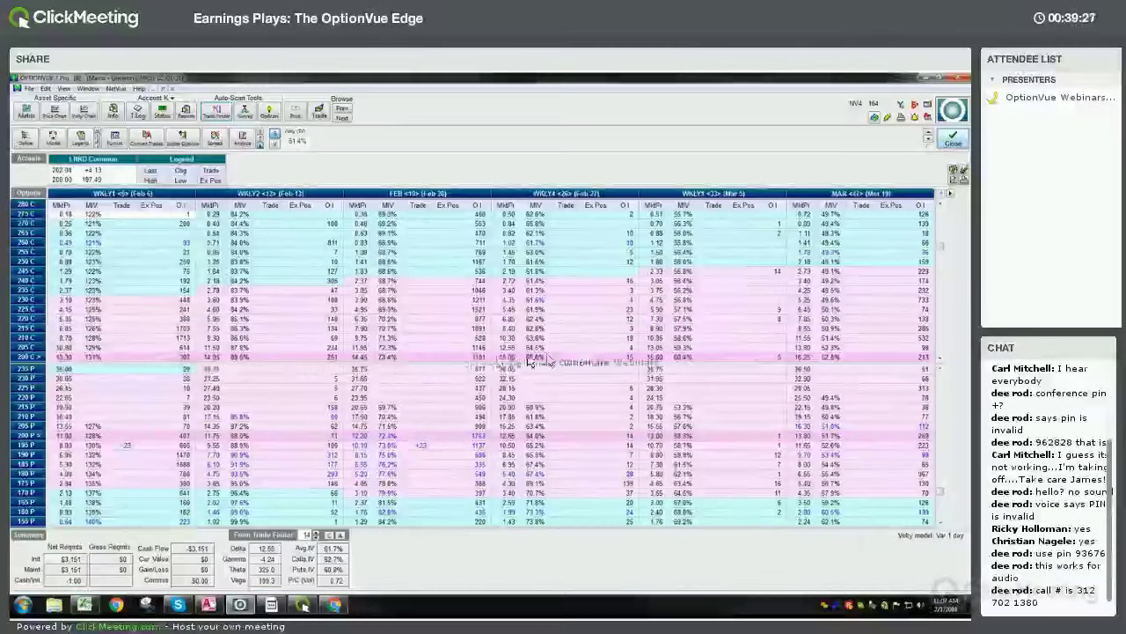
pyautogui.hotkey('ctrl', 'Tab')
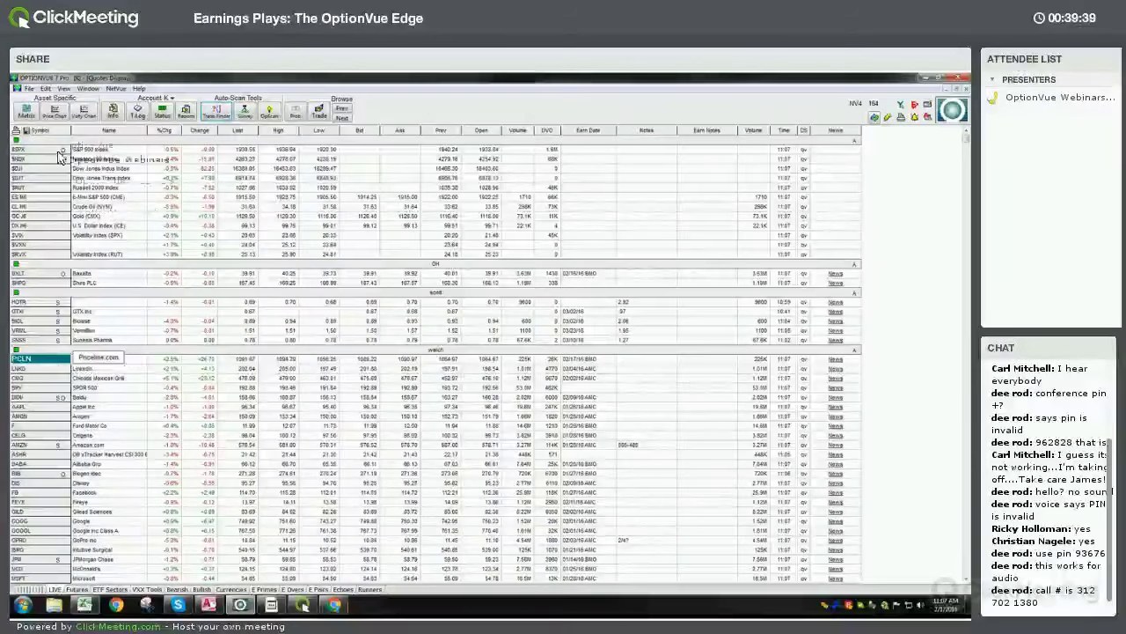
# Reopen the PCLN matrix and check its pricing model settings
pyautogui.click(26, 112)
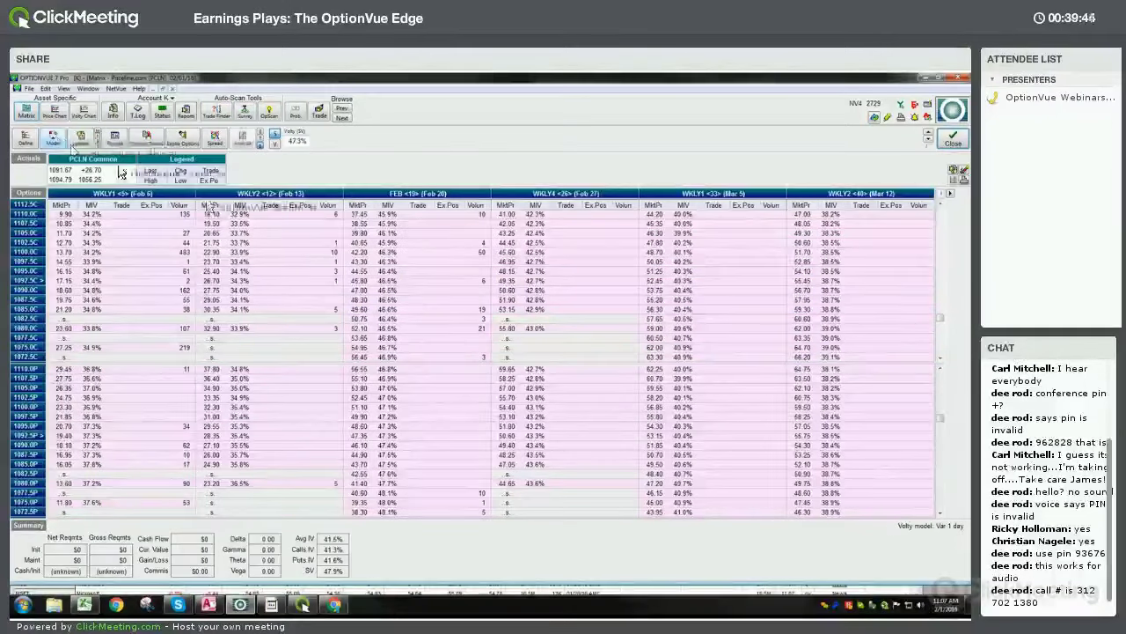
pyautogui.click(52, 138)
pyautogui.click(638, 217)
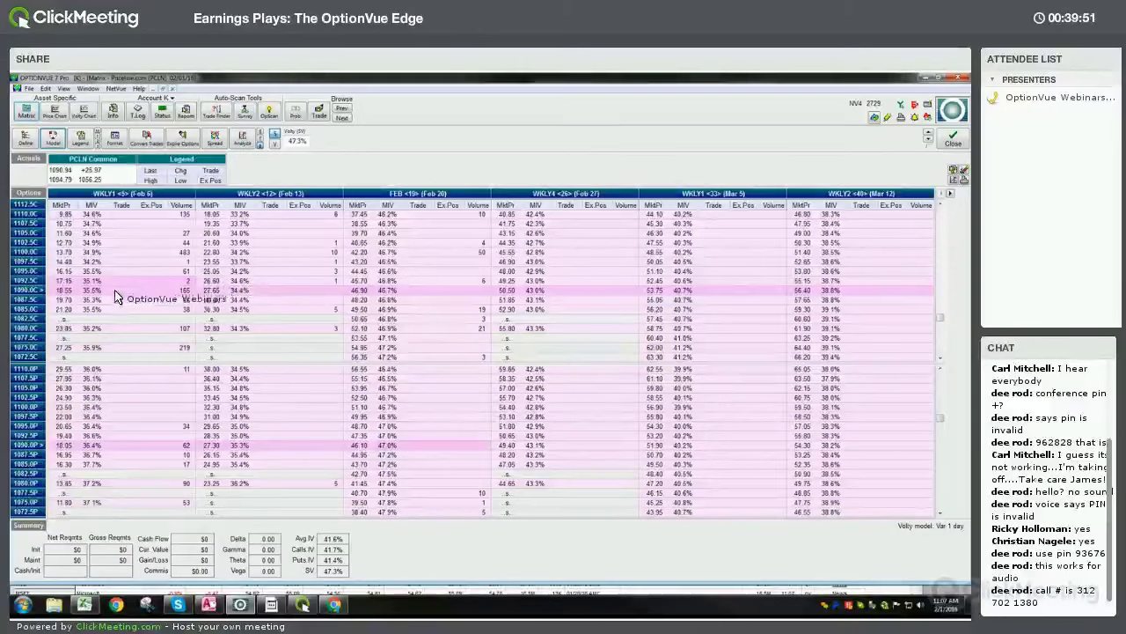
# Open Trade Finder and make PCLN the selected asset to include
pyautogui.click(216, 111)
pyautogui.click(27, 134)
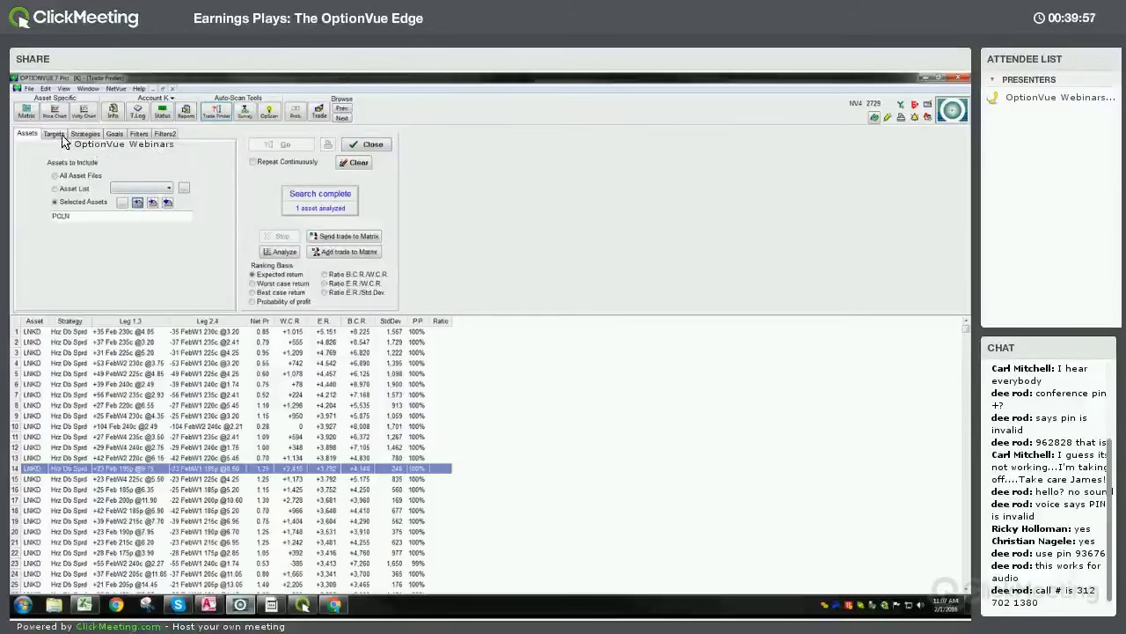
pyautogui.click(139, 203)
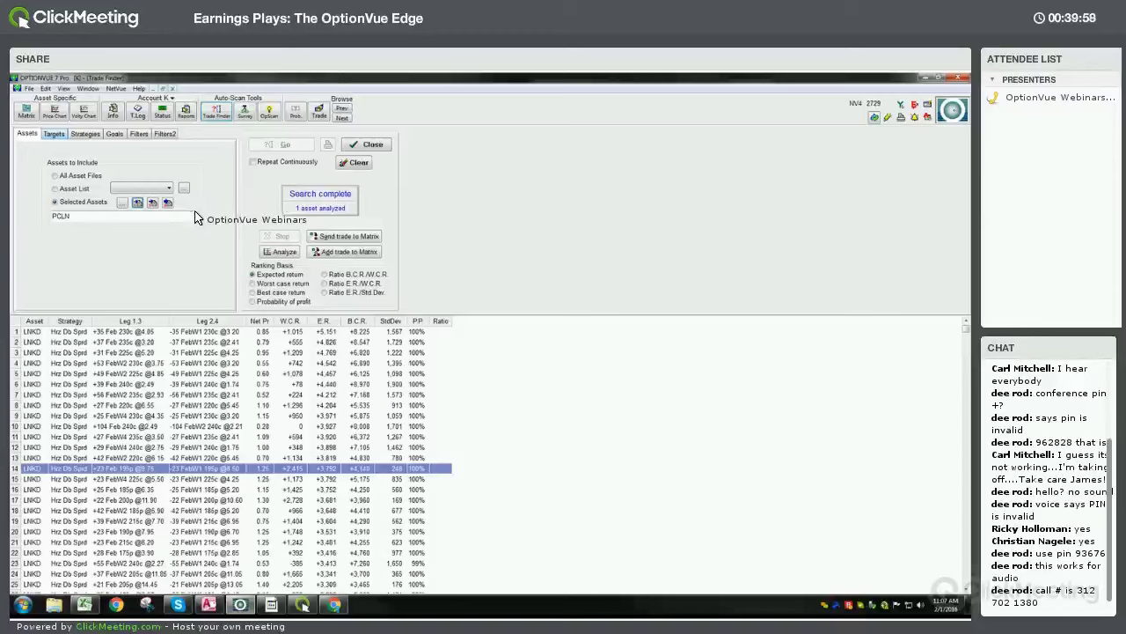
# Set the PCLN target date to Feb 16, 2016, clear the old LNKD results, and run the search
pyautogui.hotkey('ctrl', 'Tab')
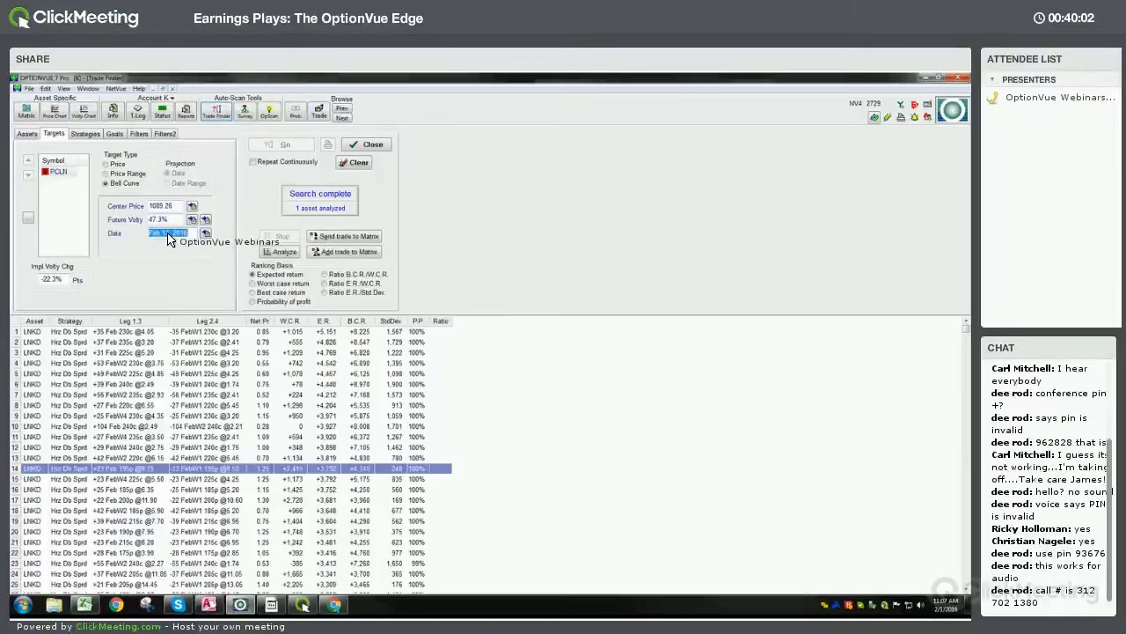
pyautogui.click(205, 273)
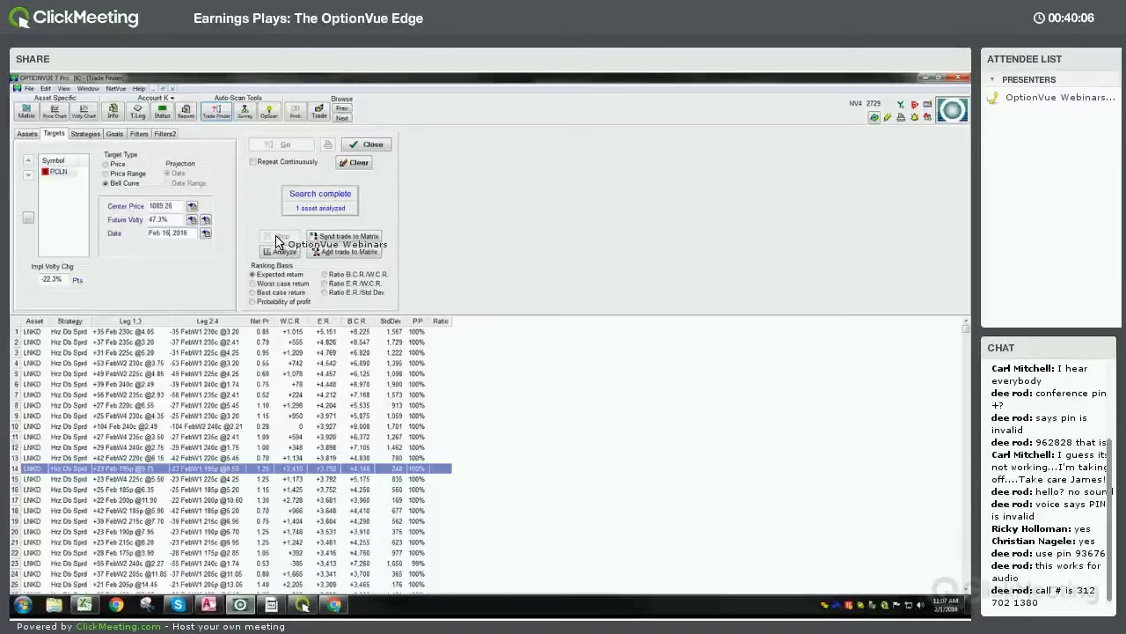
pyautogui.click(356, 162)
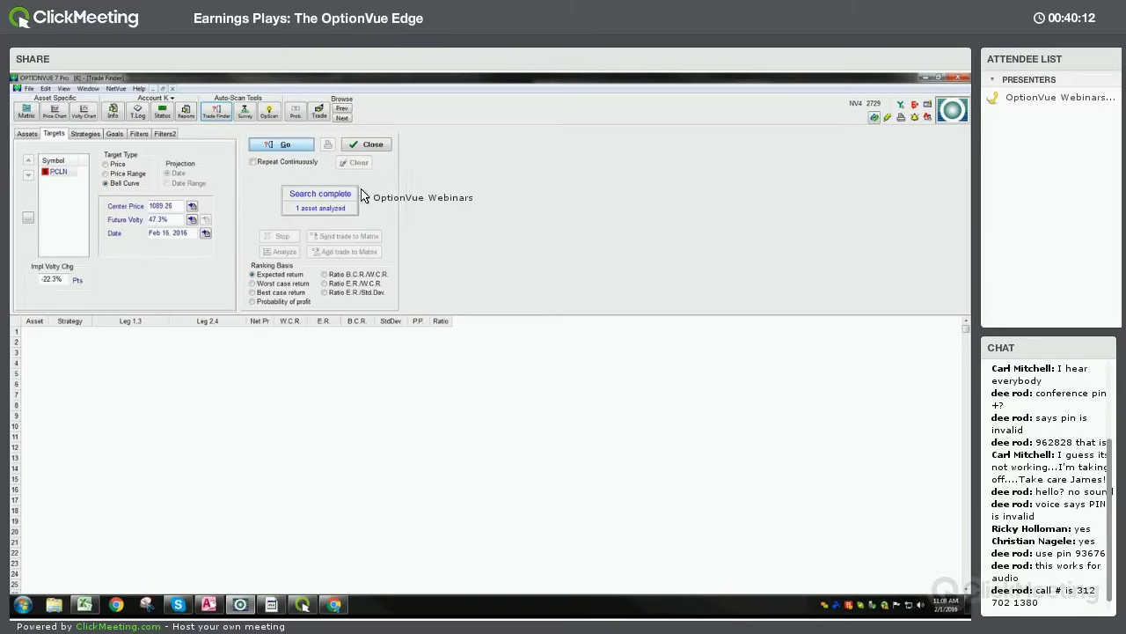
pyautogui.press('Return')
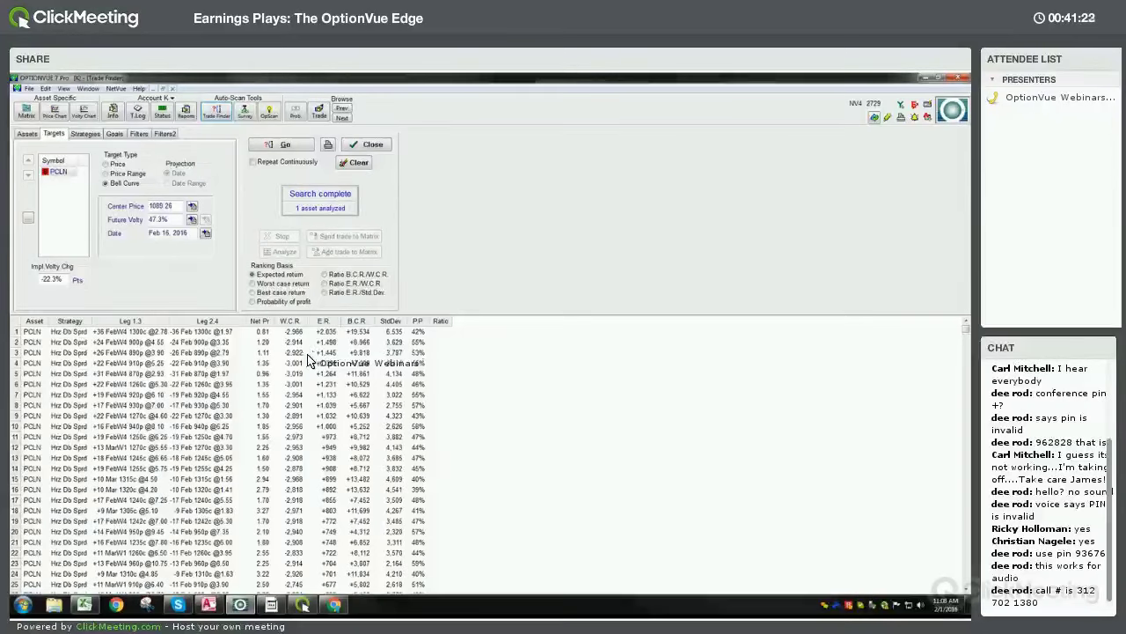
# Send the top-ranked PCLN 1300 call calendar to the matrix and replace the Volume column with open interest
pyautogui.click(333, 332)
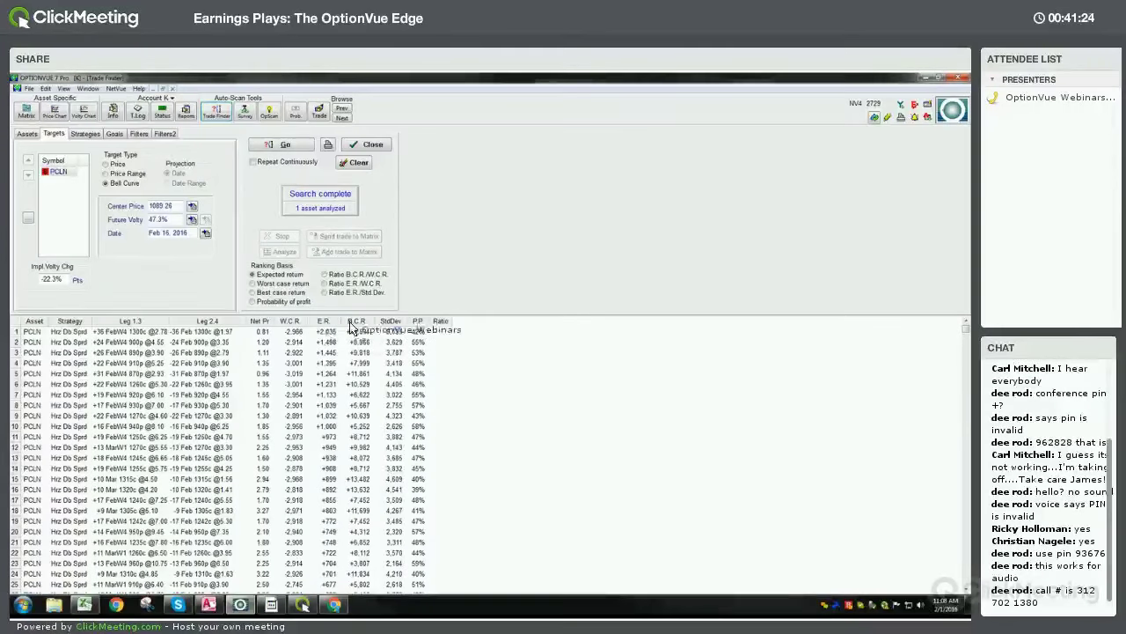
pyautogui.click(344, 238)
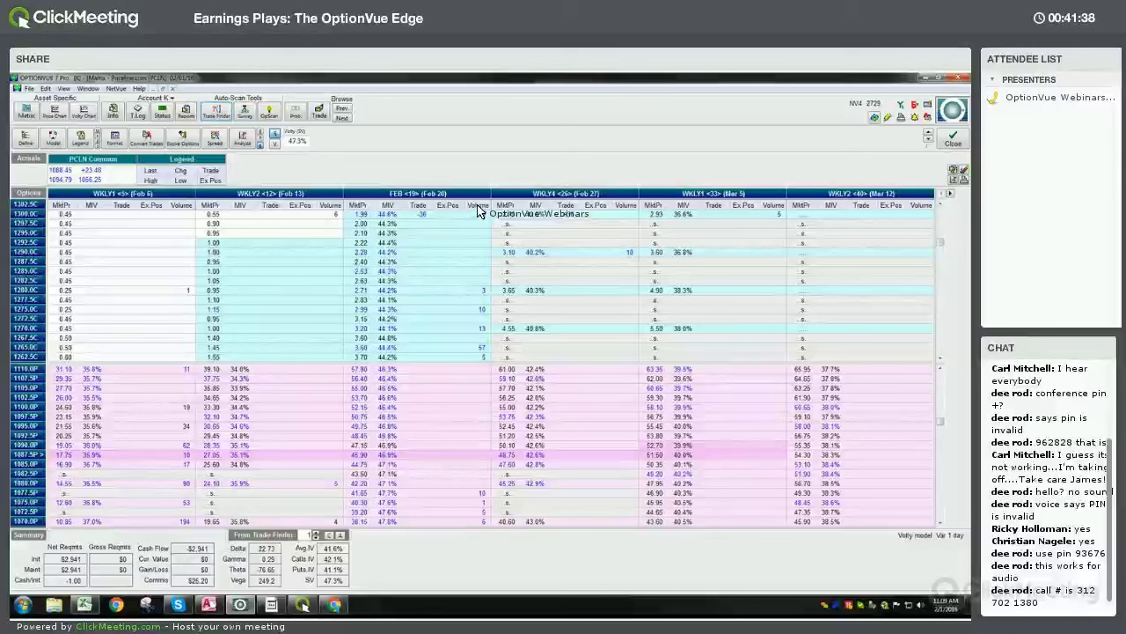
pyautogui.click(478, 207)
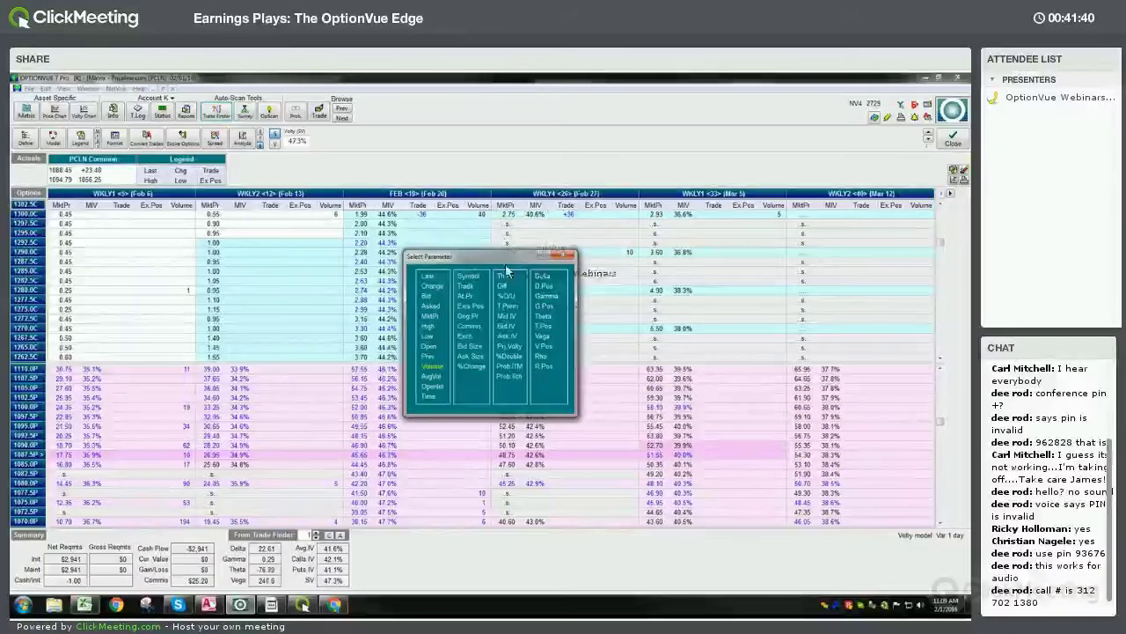
pyautogui.doubleClick(441, 384)
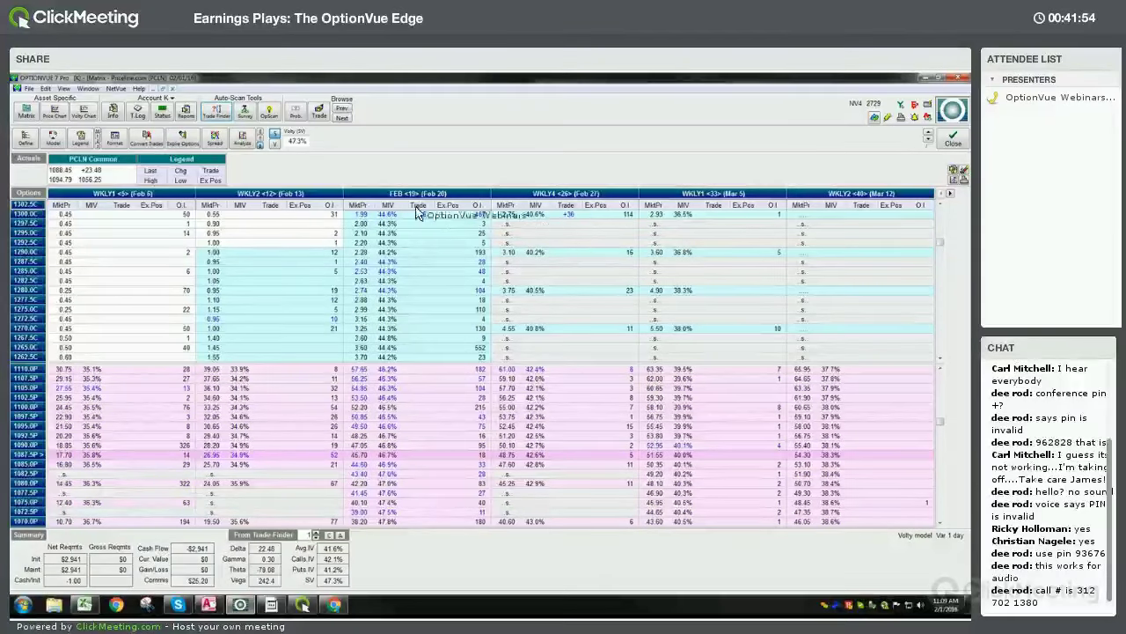
# Graph the PCLN 1300 call calendar and examine its individual projection date lines
pyautogui.click(249, 142)
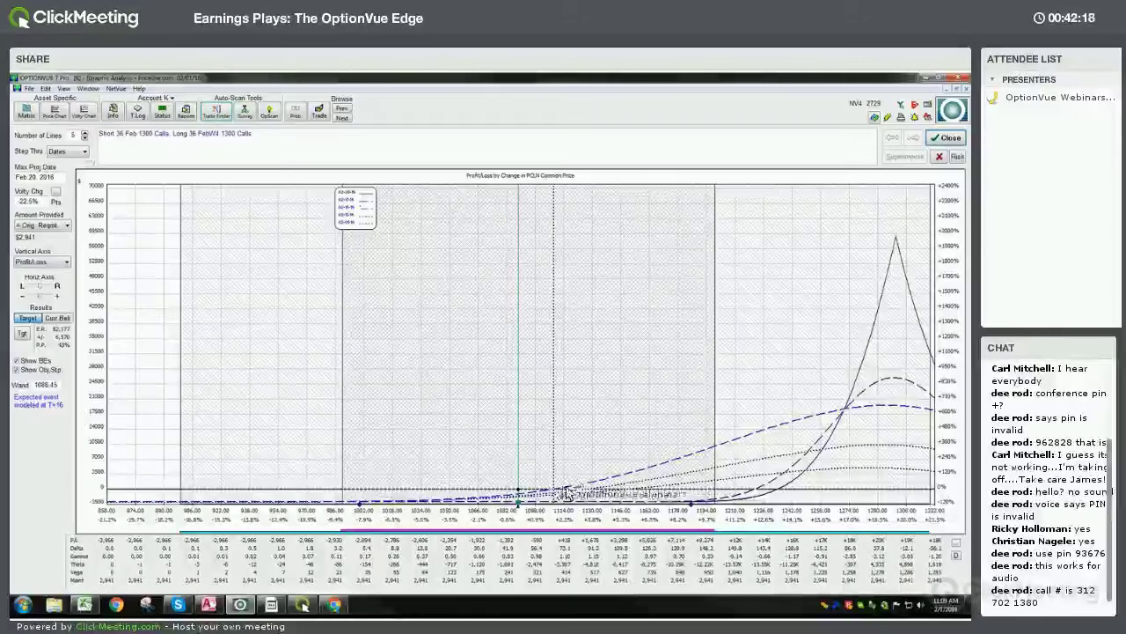
pyautogui.click(357, 217)
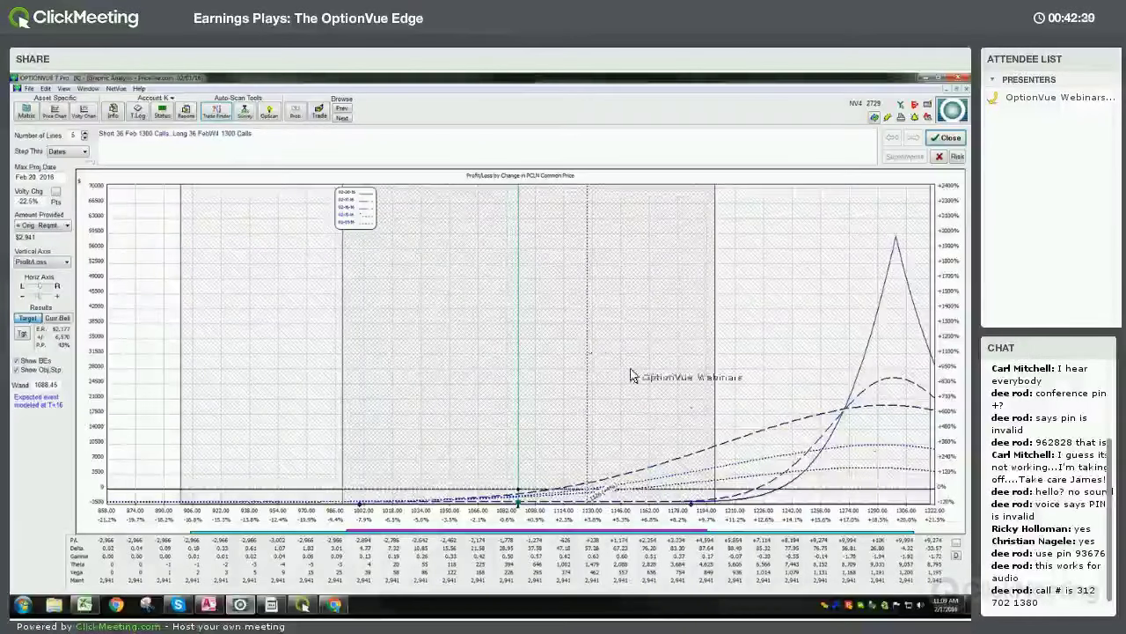
pyautogui.click(356, 207)
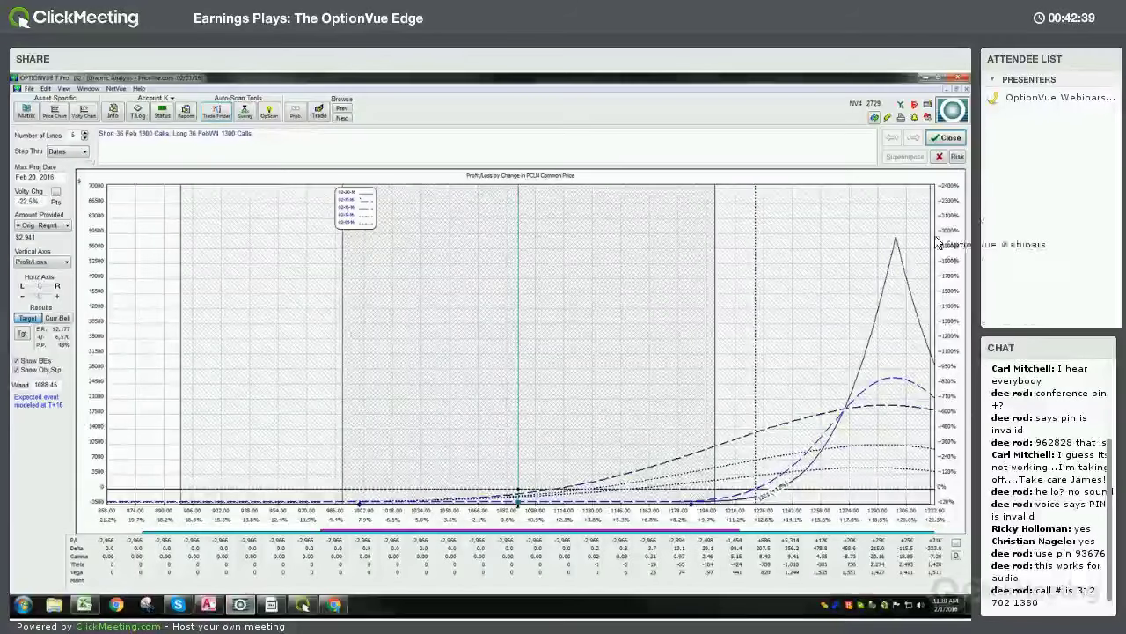
# Close the graph, clear the calendar trade from the PCLN matrix, and return to the Trade Finder results
pyautogui.click(938, 140)
pyautogui.click(959, 172)
pyautogui.click(940, 187)
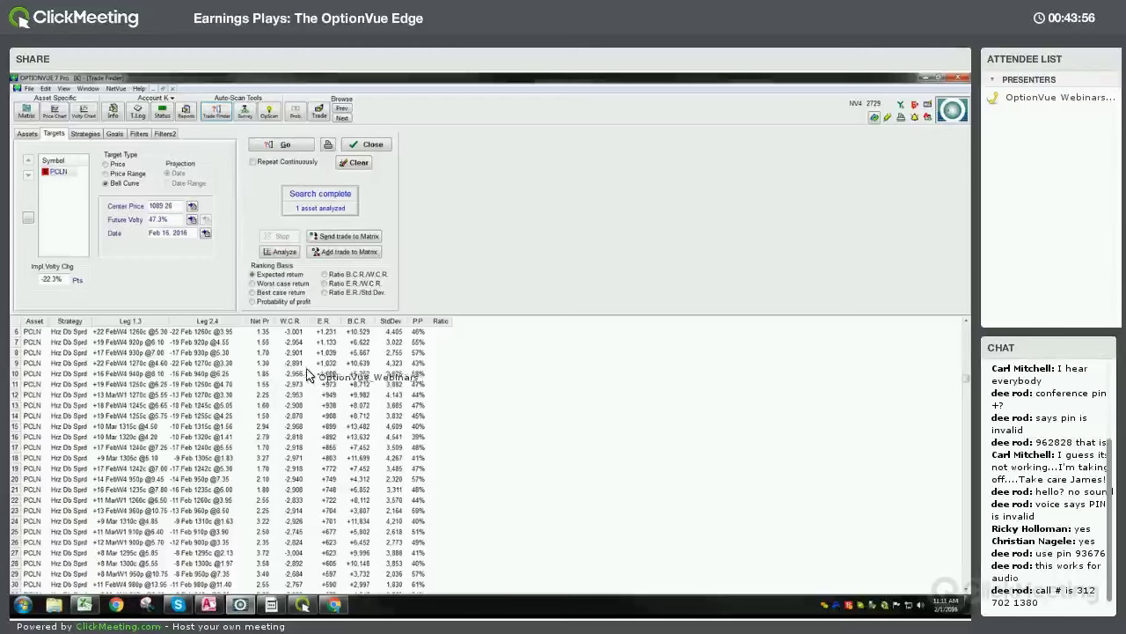
# Send the eighth-ranked PCLN 930 put calendar to the matrix, locate its legs, and graph the trade
pyautogui.click(238, 352)
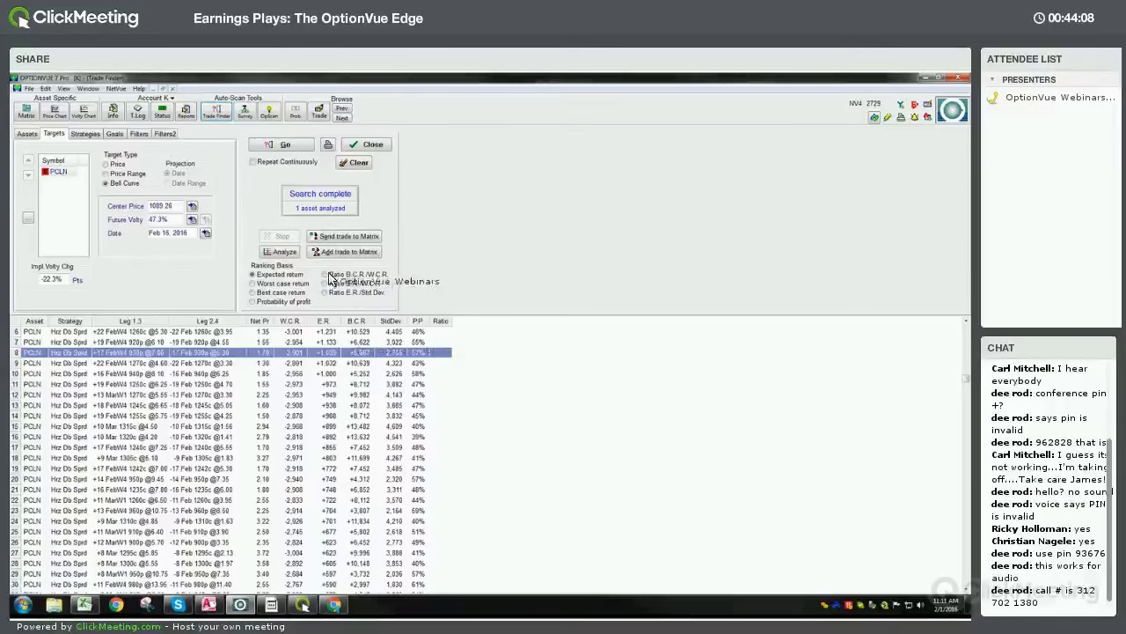
pyautogui.click(336, 240)
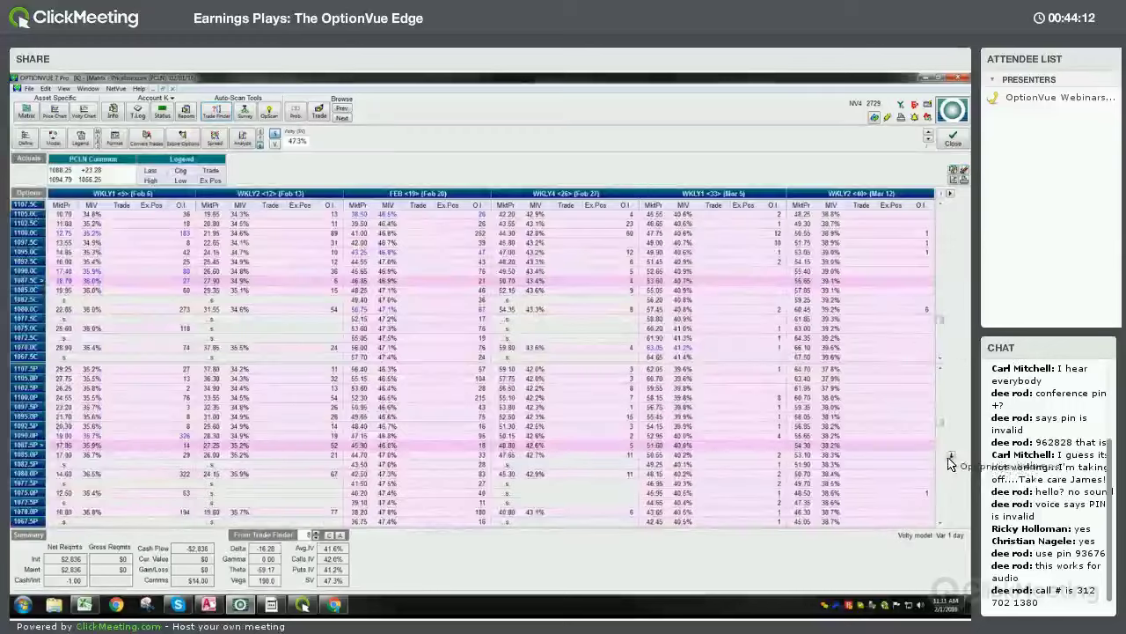
pyautogui.scroll(-5, 953, 457)
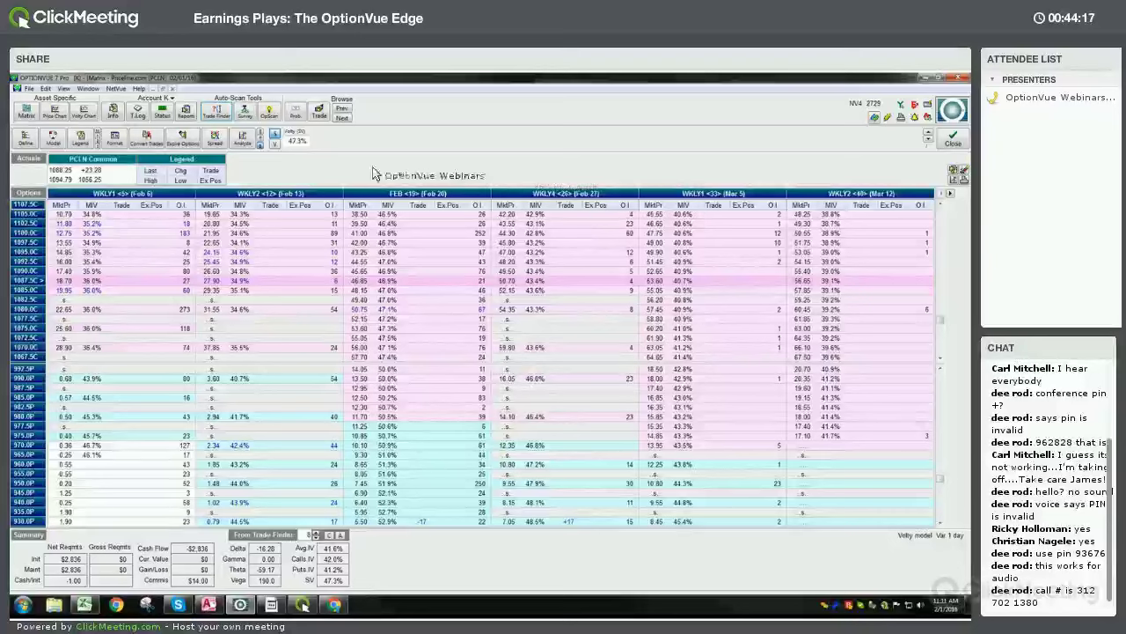
pyautogui.click(243, 140)
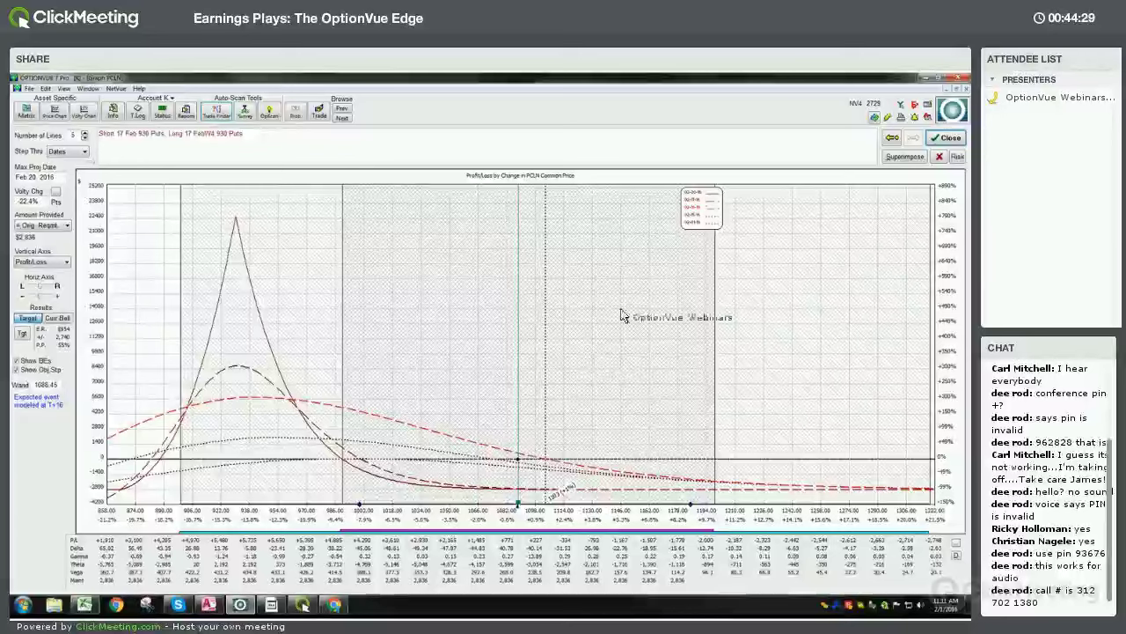
# Set the marker to the current PCLN price and change the graph's vertical axis to Yield to read the put calendar
pyautogui.click(518, 504)
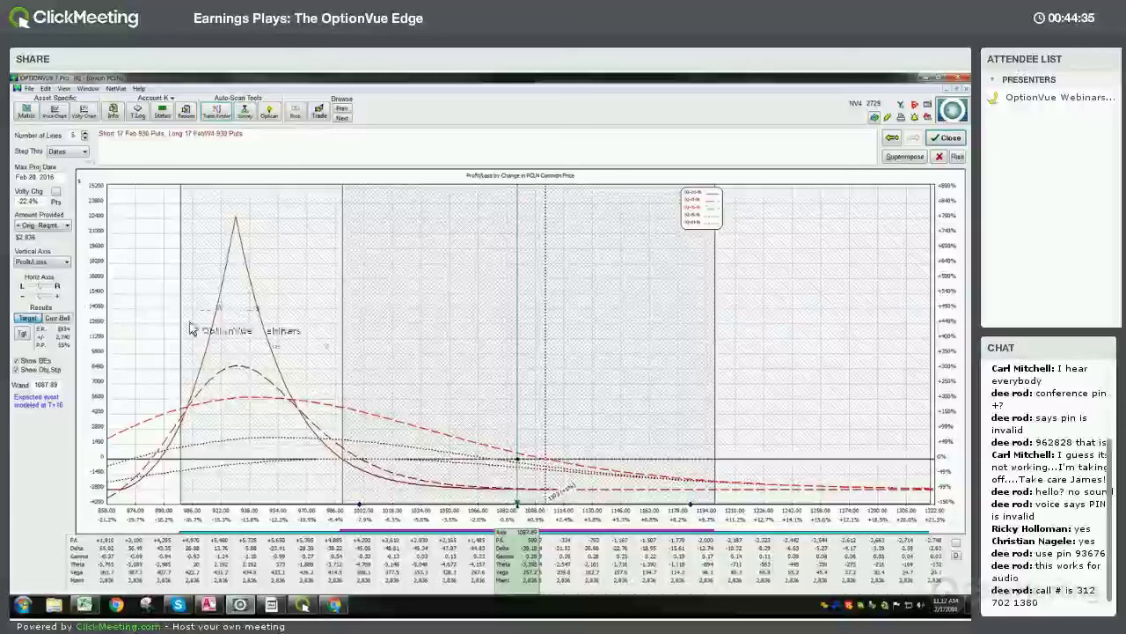
pyautogui.click(41, 261)
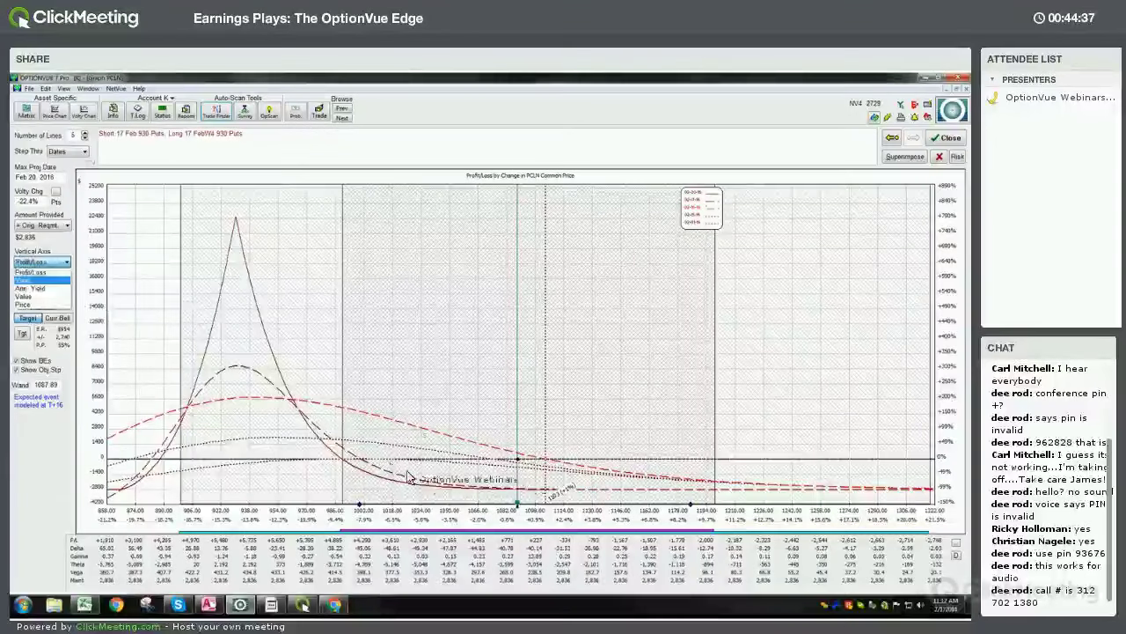
pyautogui.click(35, 271)
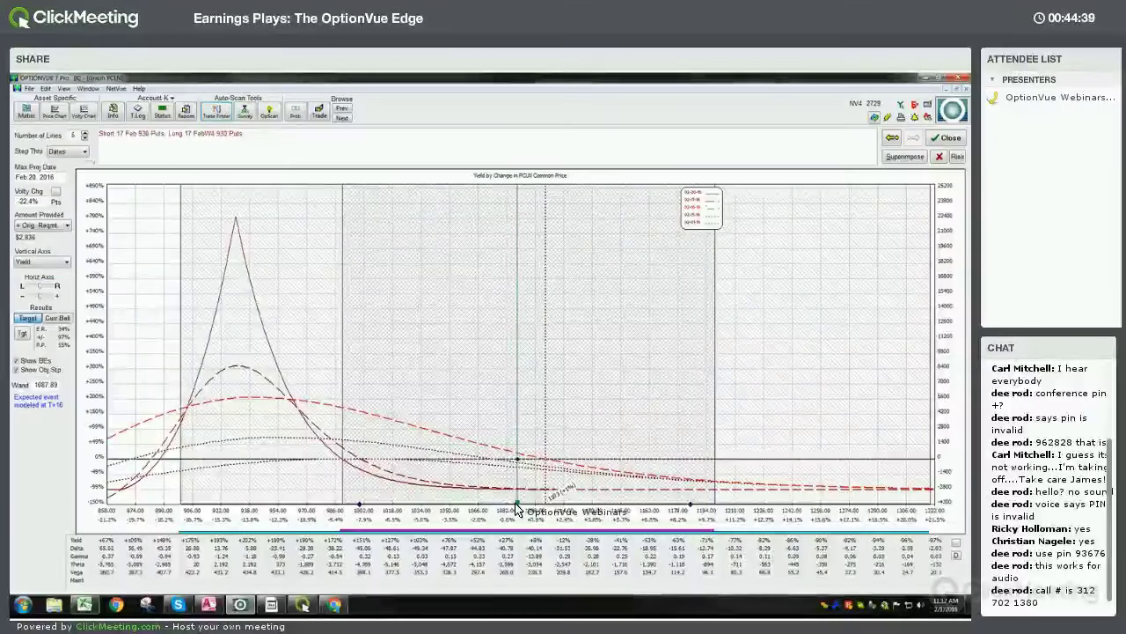
pyautogui.moveTo(519, 509)
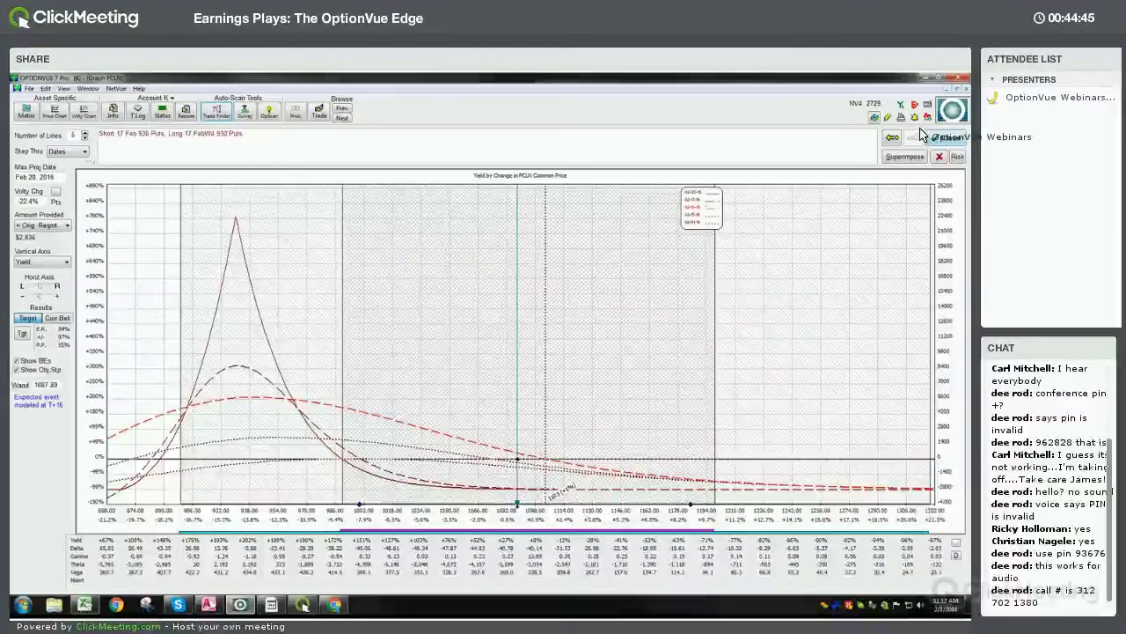
# Close the graph, clear the put calendar from the PCLN matrix, and leave the matrix and Trade Finder
pyautogui.click(924, 134)
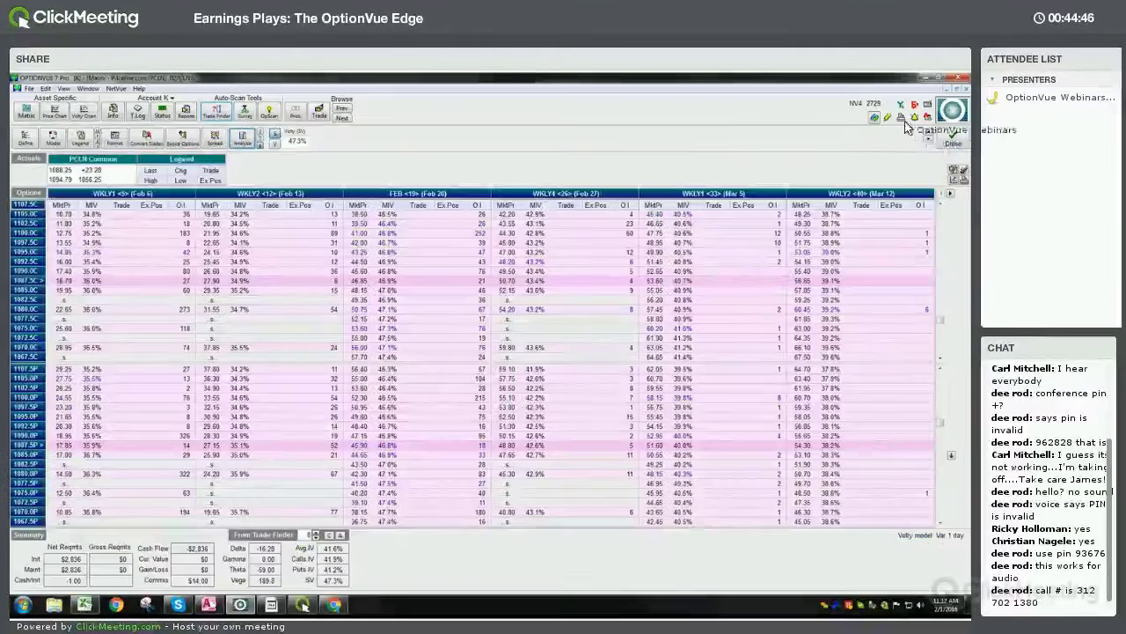
pyautogui.click(963, 172)
pyautogui.click(960, 146)
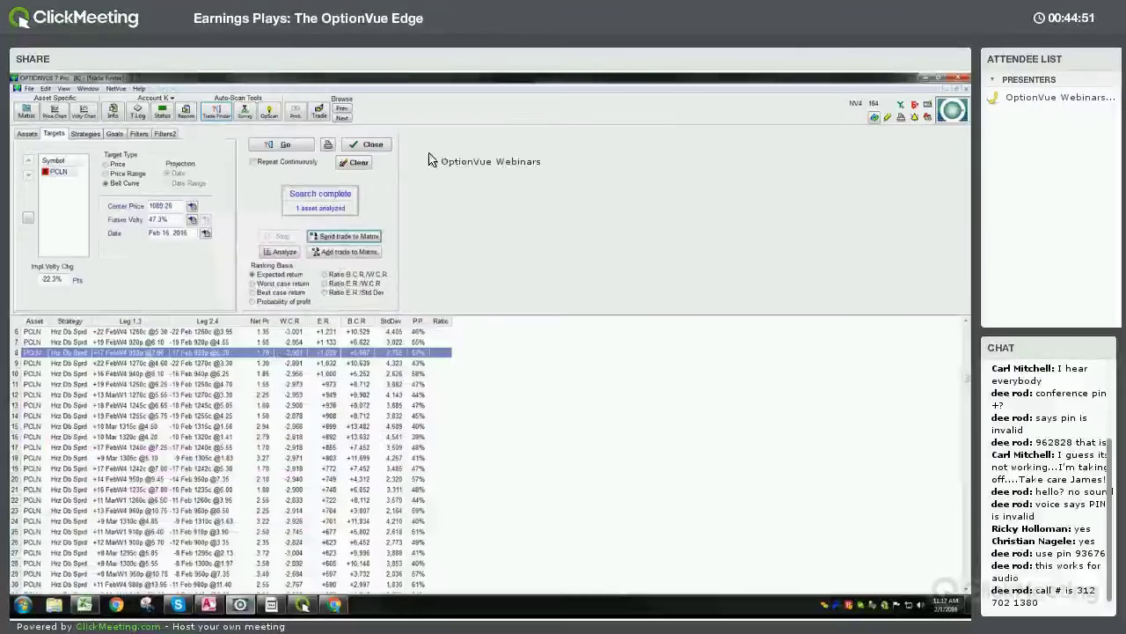
pyautogui.click(368, 144)
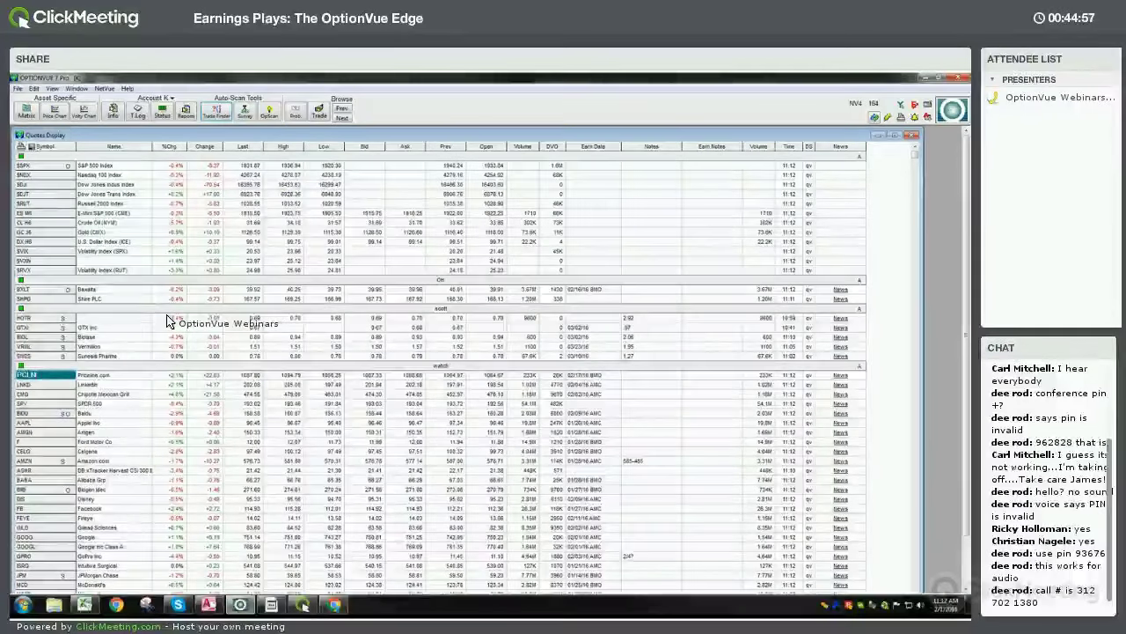
# Open the LNKD matrix maximized and bring up its volatility model settings with the horizontal skew curve
pyautogui.click(61, 386)
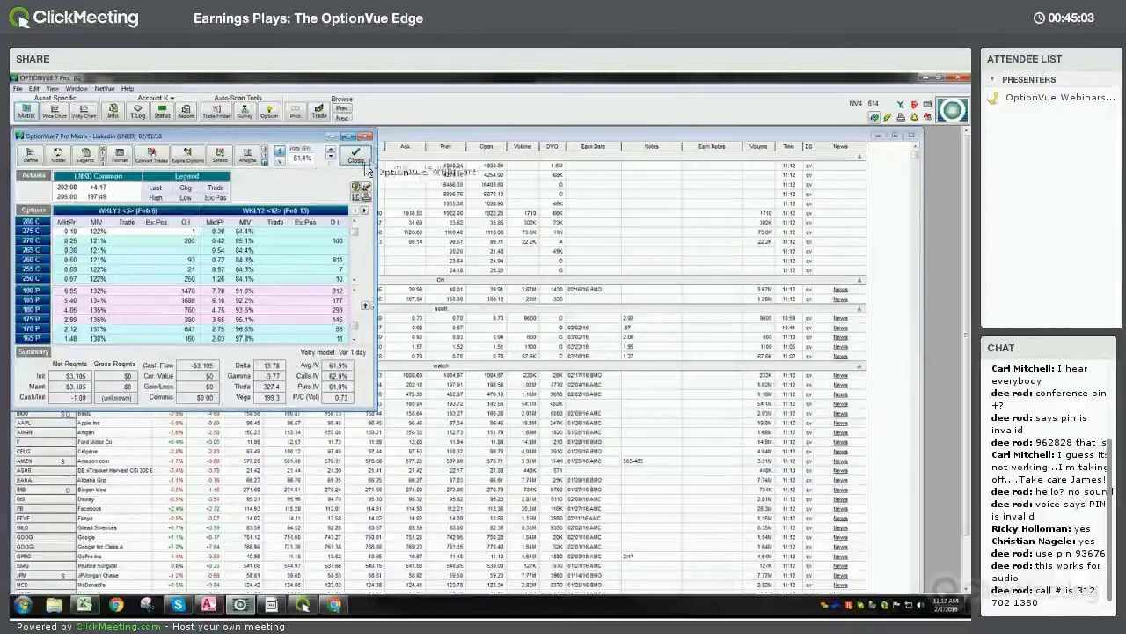
pyautogui.doubleClick(97, 139)
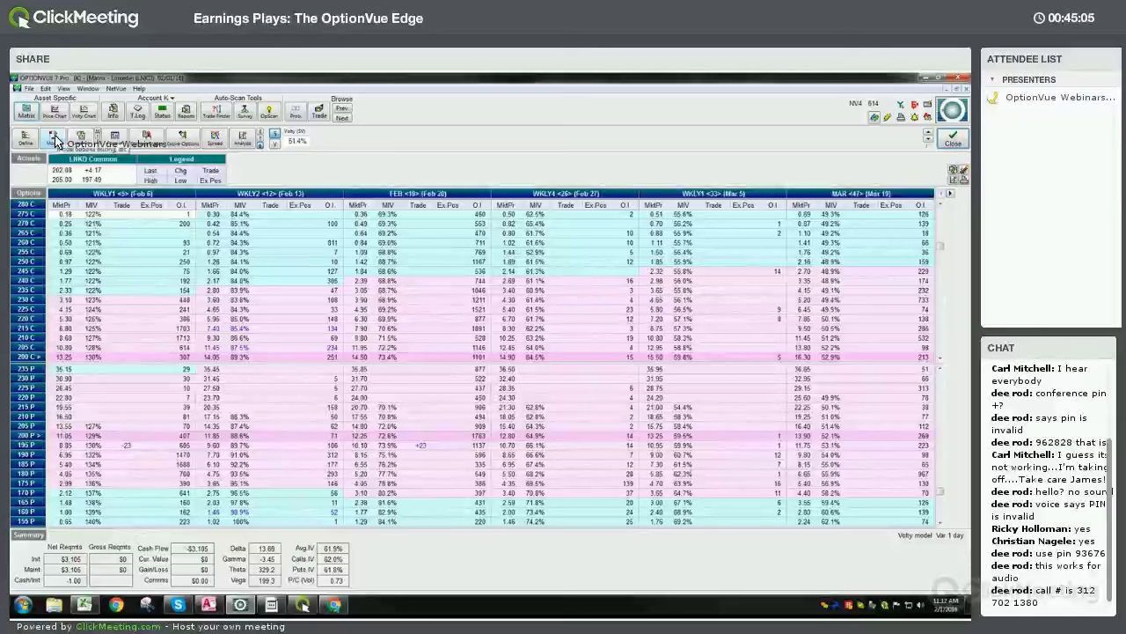
pyautogui.click(54, 139)
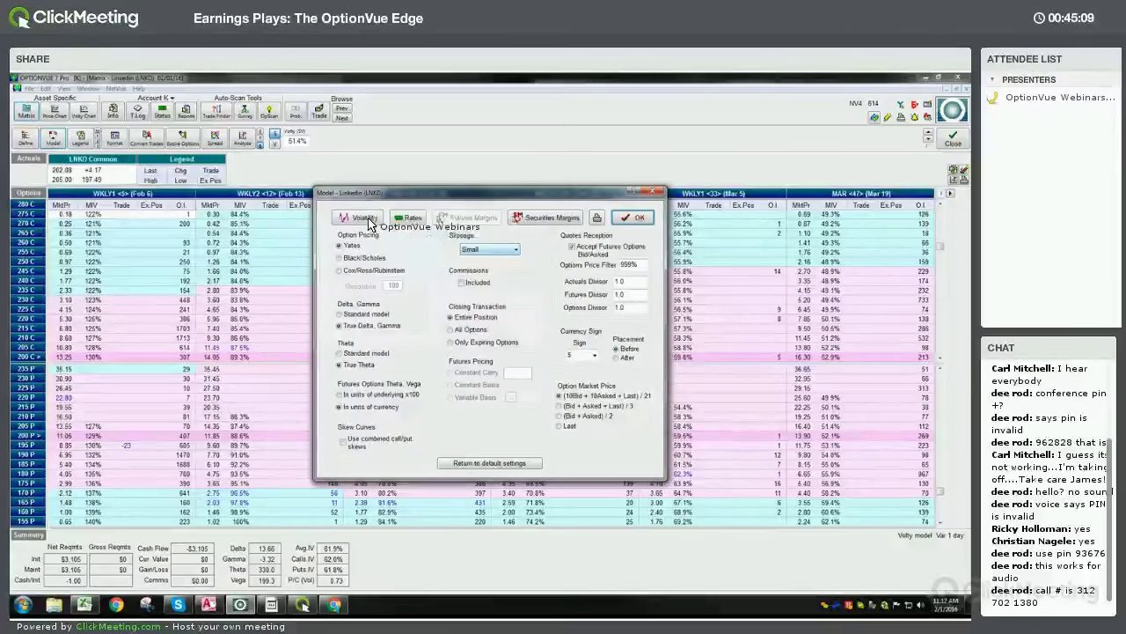
pyautogui.click(363, 218)
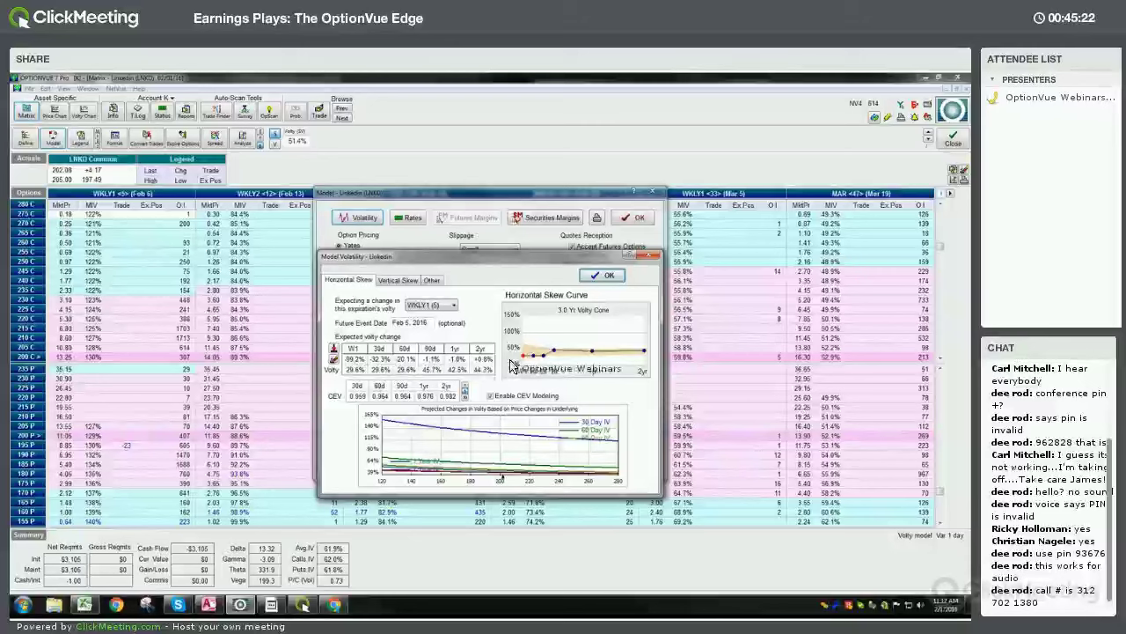
# Zero LNKD's expected volatility changes, recalculate them for the Feb 5, 2016 event, and accept the model settings
pyautogui.click(335, 359)
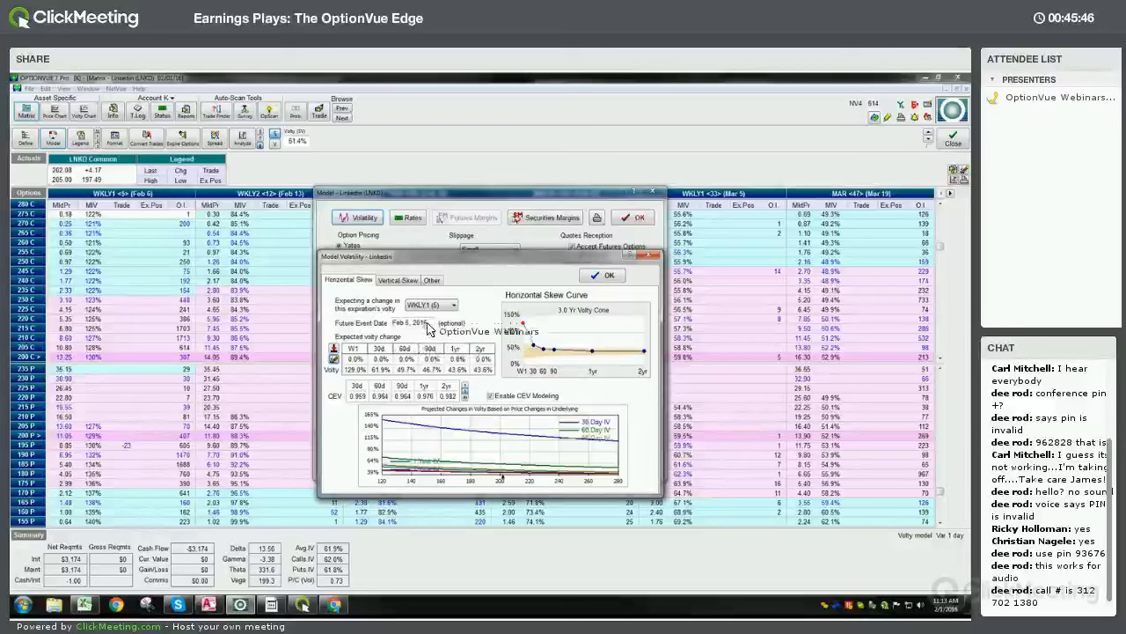
pyautogui.click(335, 352)
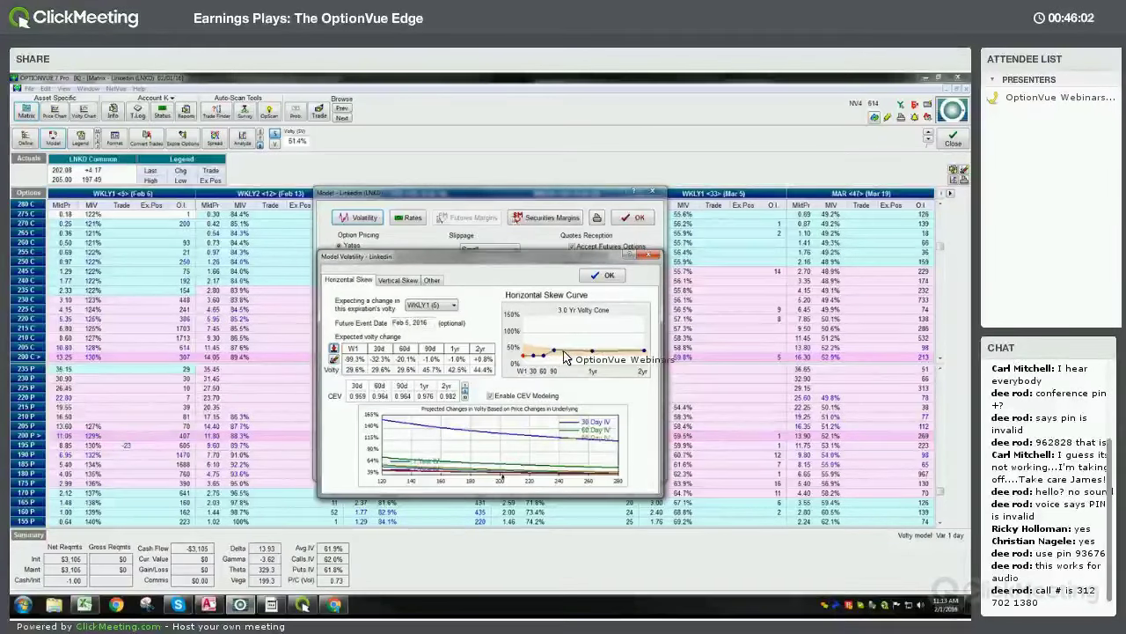
pyautogui.click(605, 277)
pyautogui.click(634, 217)
# Examine LNKD's price and volatility chart around past earnings dates, close it, and bring up the ClickMeeting panel
pyautogui.click(54, 110)
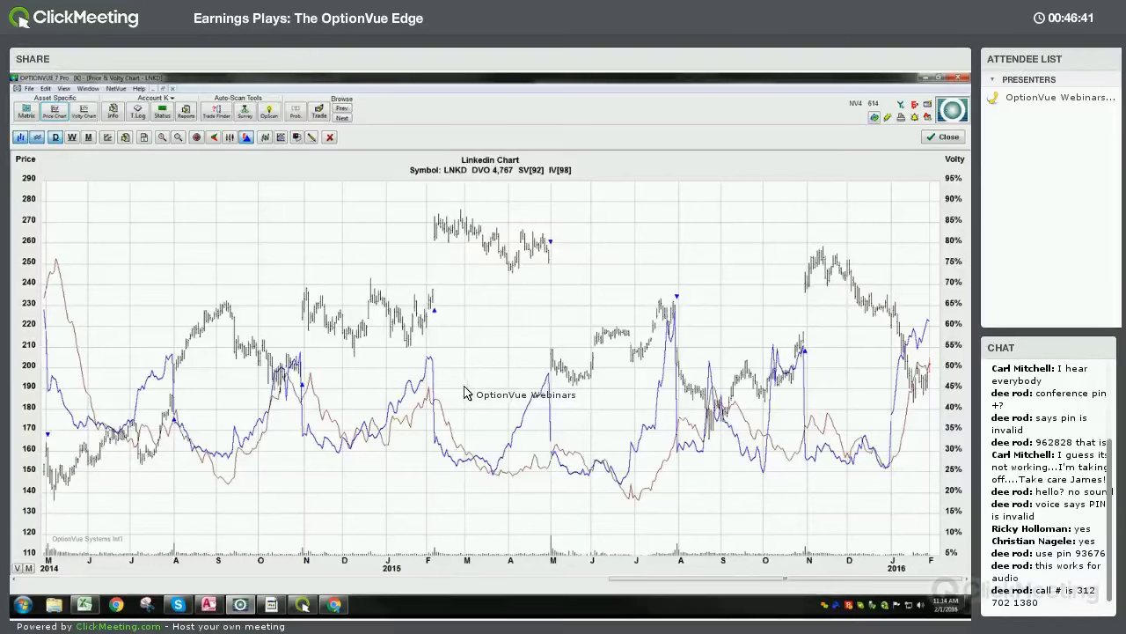
pyautogui.click(942, 138)
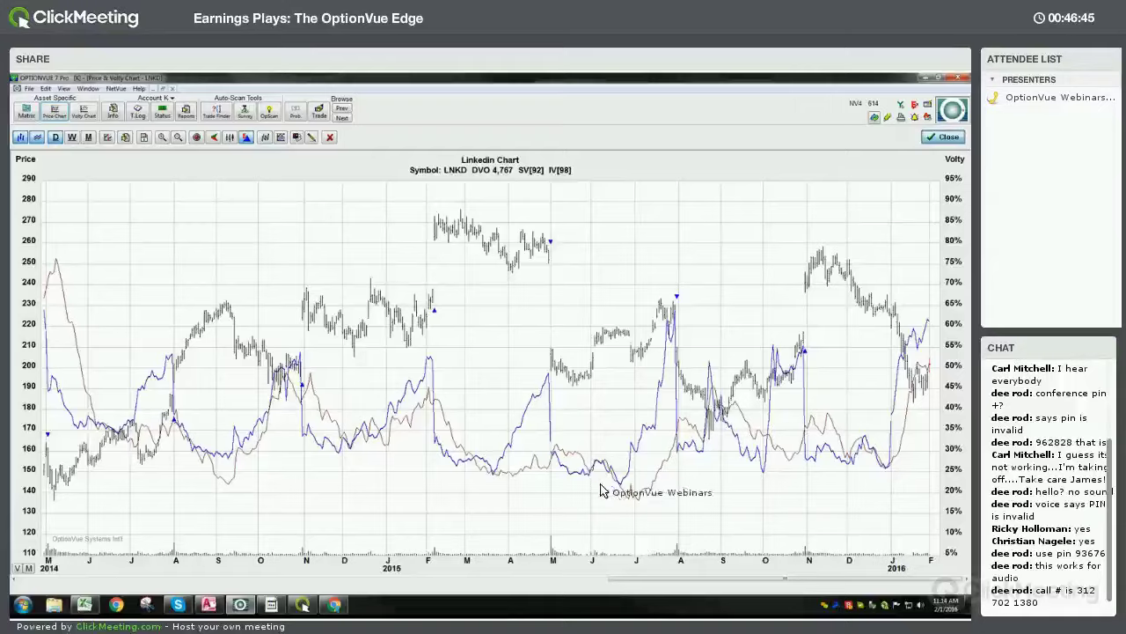
pyautogui.click(302, 603)
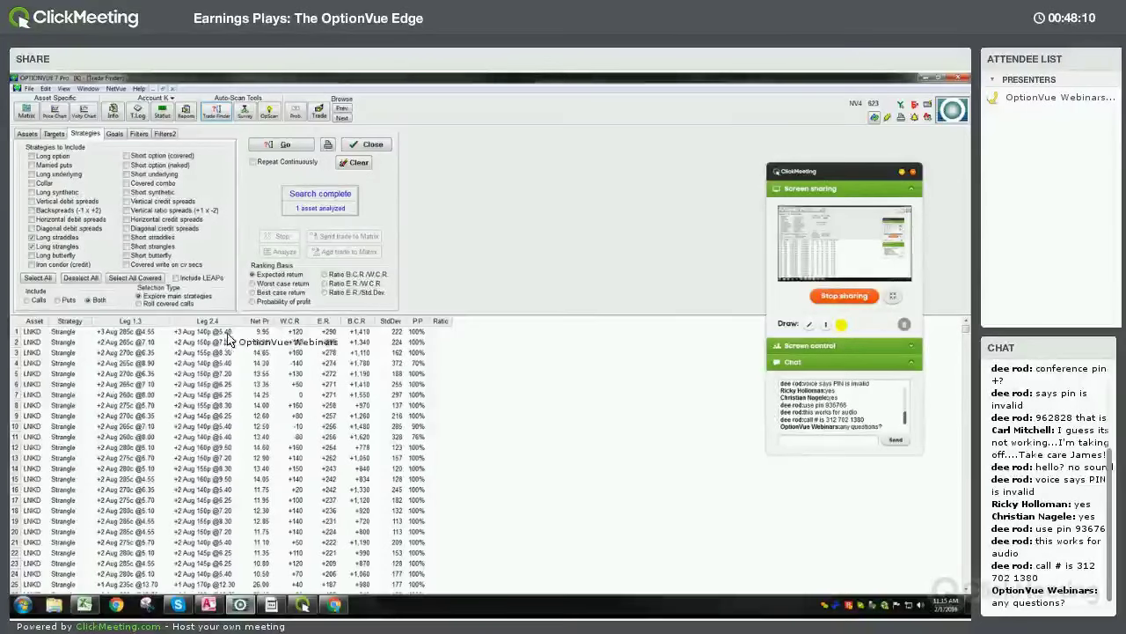
# Send the top-ranked LNKD Aug 285 call/140 put strangle to the matrix, minimize the ClickMeeting panel, and graph the trade
pyautogui.click(328, 334)
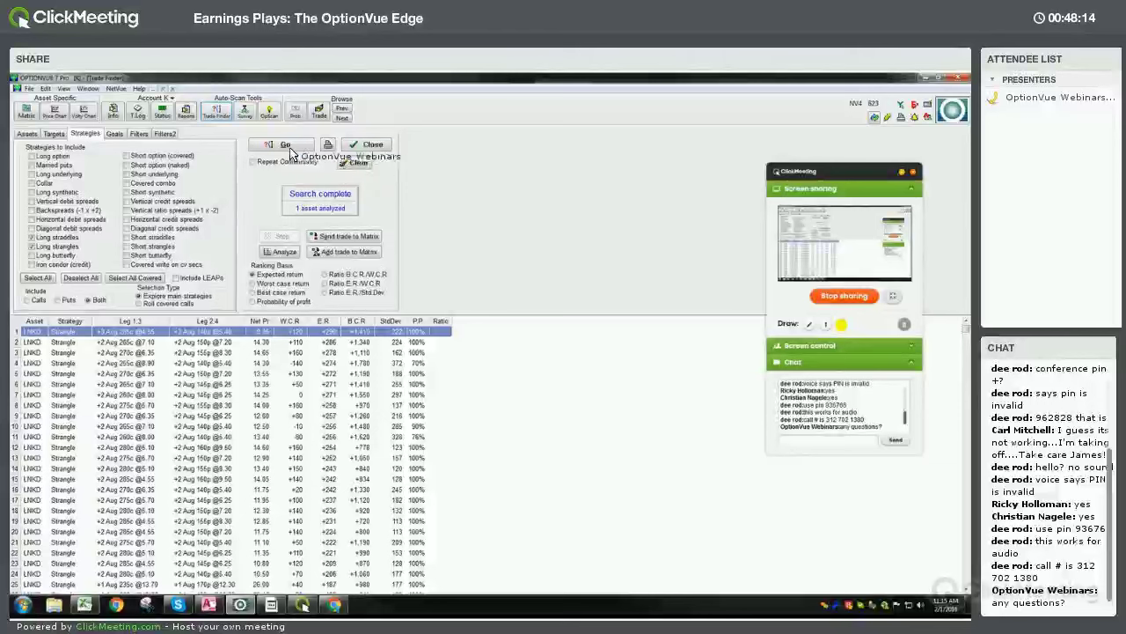
pyautogui.click(348, 236)
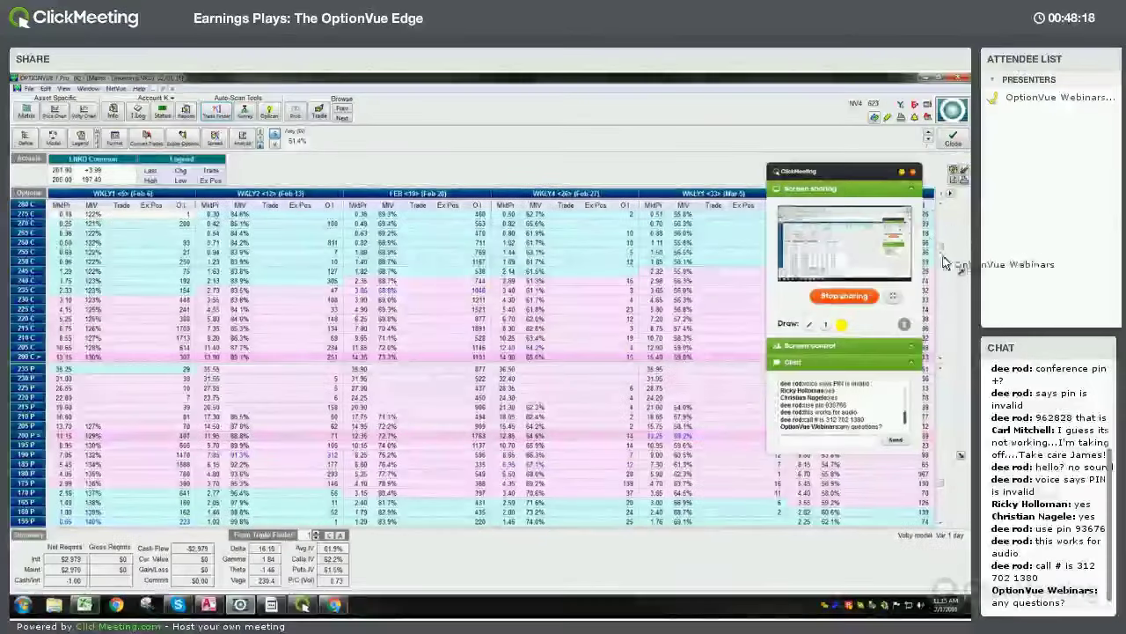
pyautogui.click(903, 174)
pyautogui.hscroll(3, 964, 412)
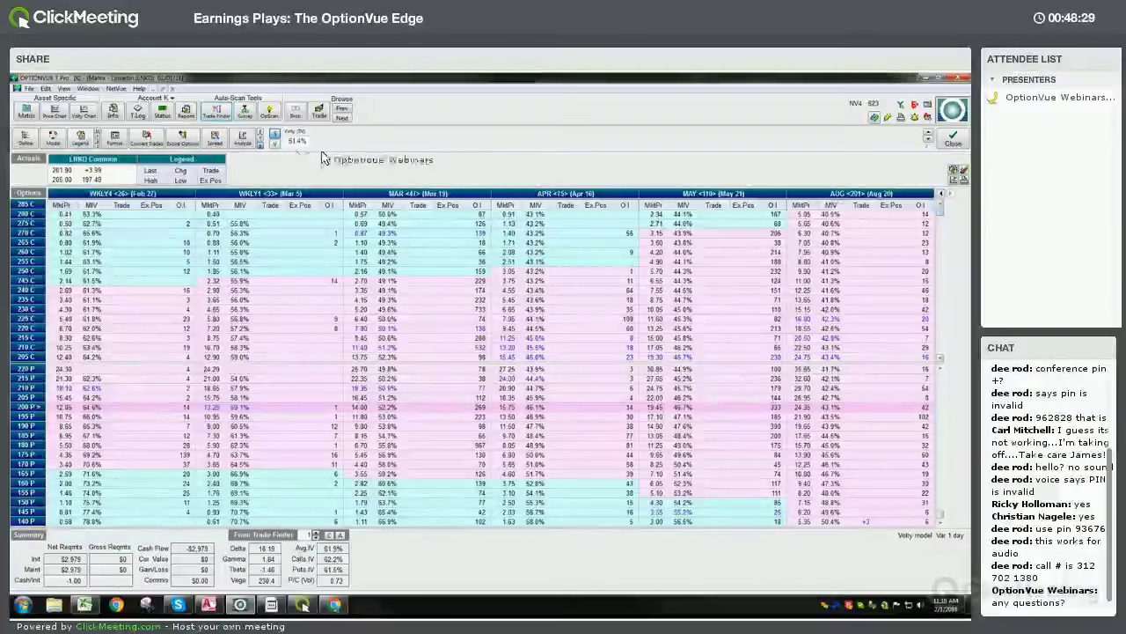
pyautogui.click(240, 140)
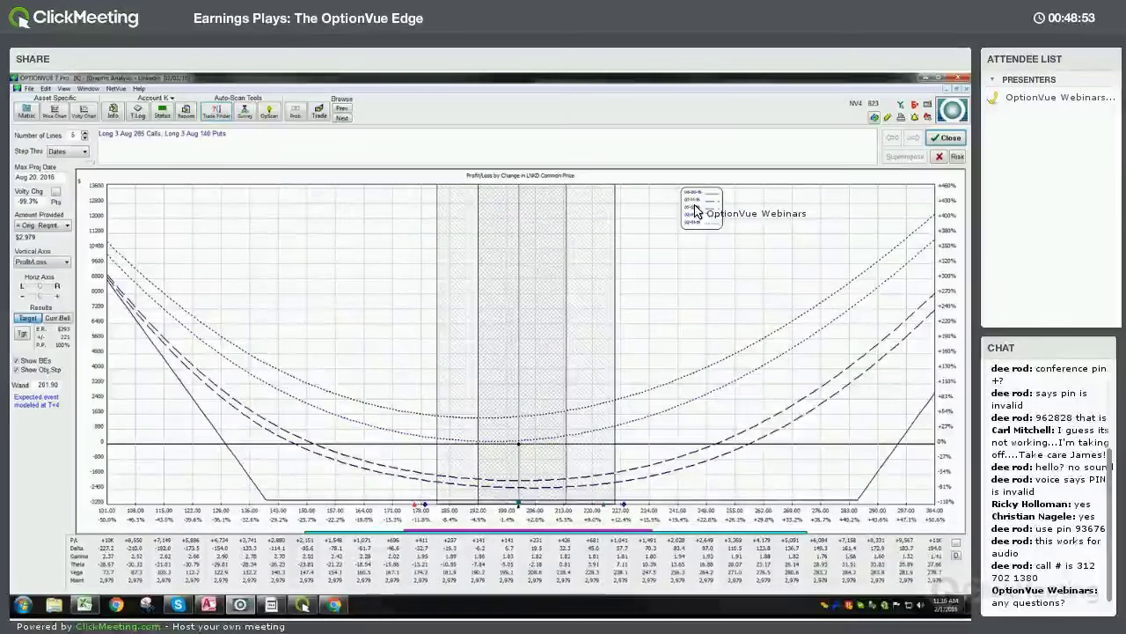
# Close the strangle graph, clear the trade from the LNKD matrix, and return to the Trade Finder results
pyautogui.click(947, 141)
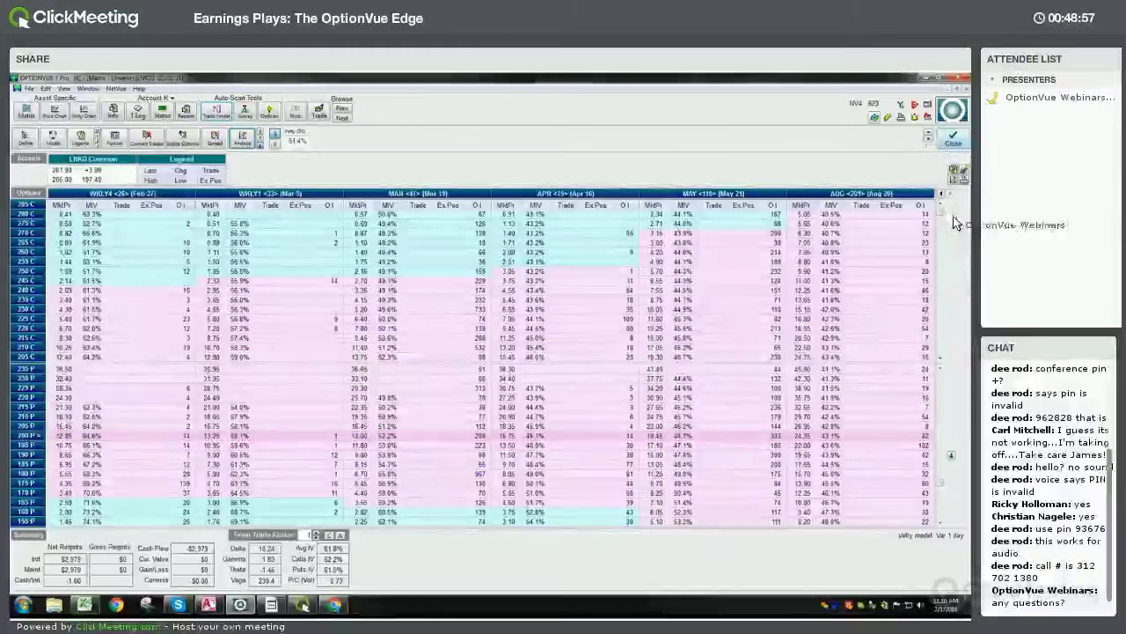
pyautogui.click(938, 172)
pyautogui.click(936, 174)
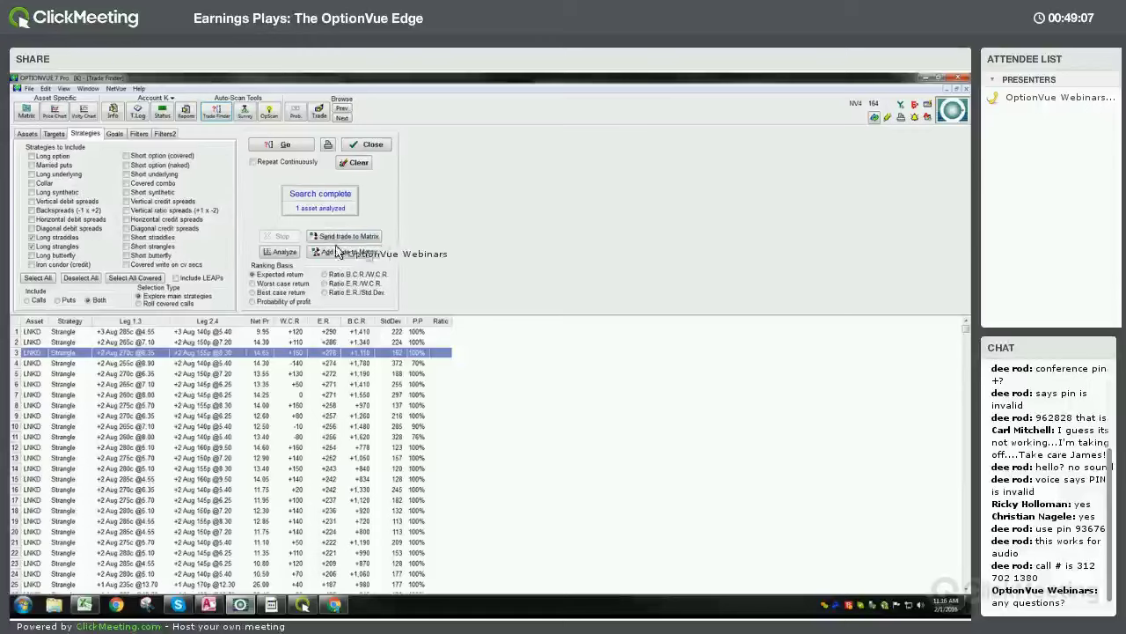
# Analyze the third-ranked LNKD Aug 270 call/155 put strangle directly from the results, then close its graph
pyautogui.click(281, 251)
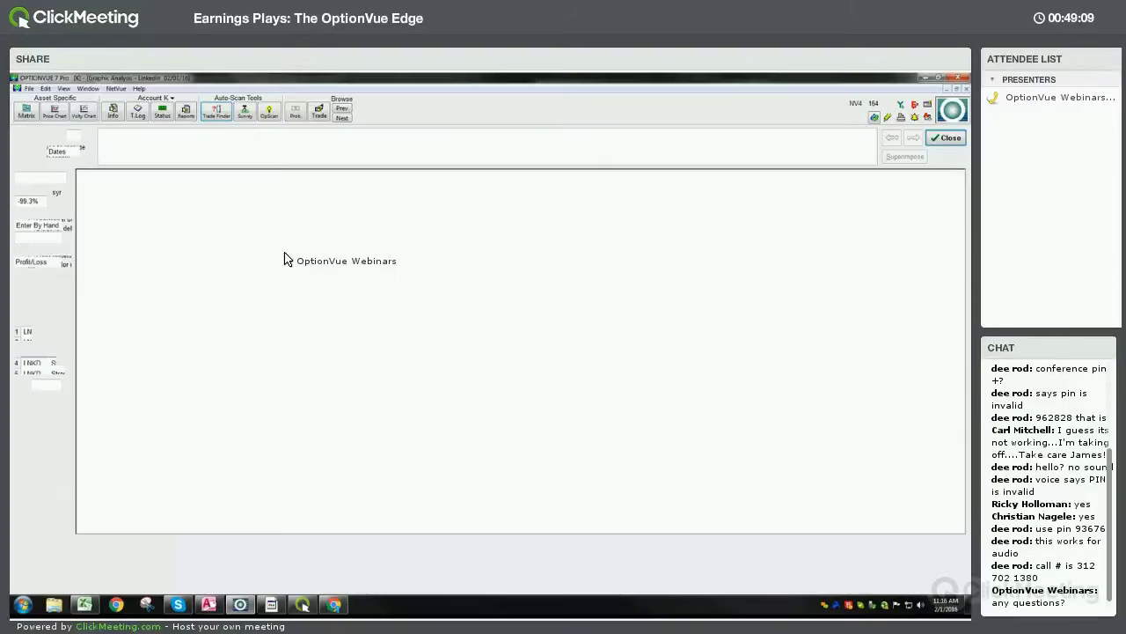
pyautogui.click(944, 139)
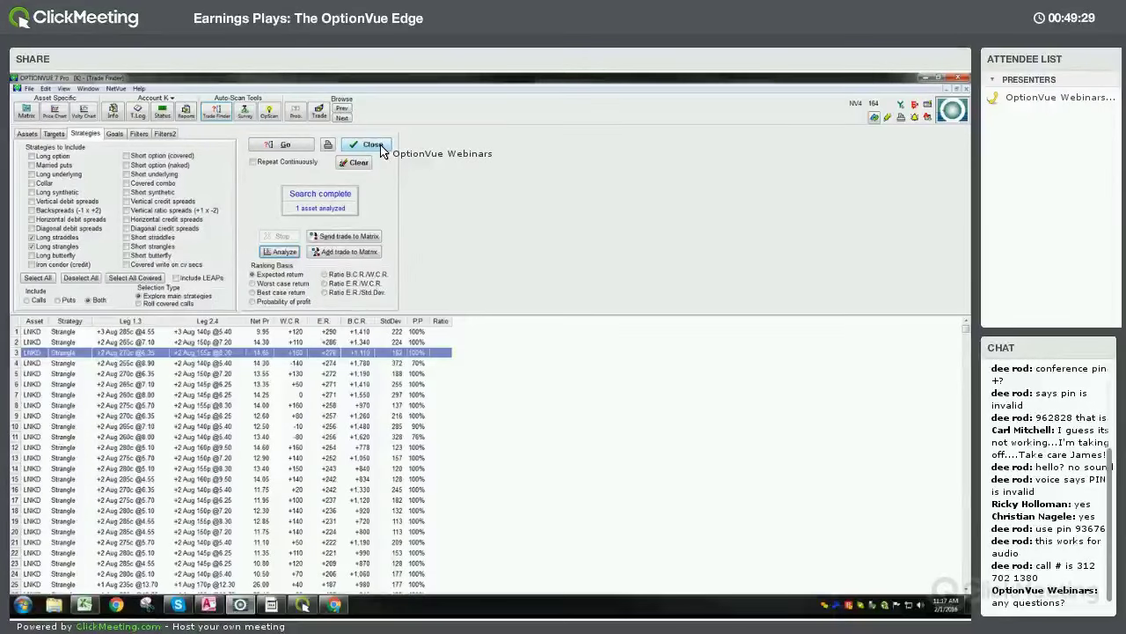
# Exclude long straddles and long strangles from the Trade Finder strategies, close it, and maximize the quotes display
pyautogui.click(33, 238)
pyautogui.click(32, 246)
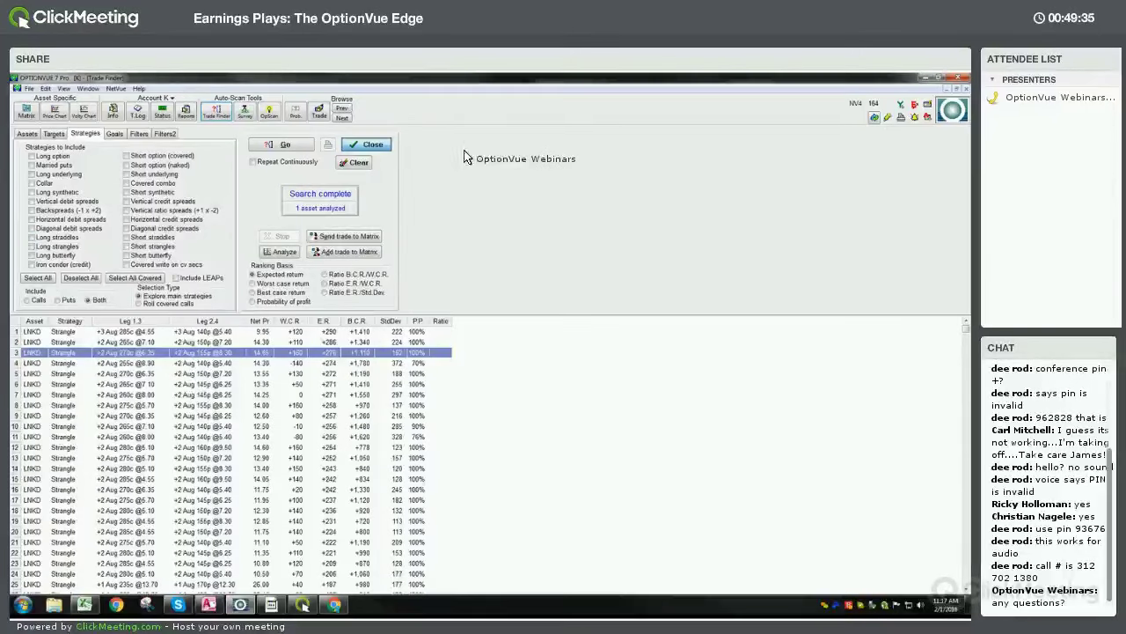
pyautogui.click(366, 144)
pyautogui.click(893, 138)
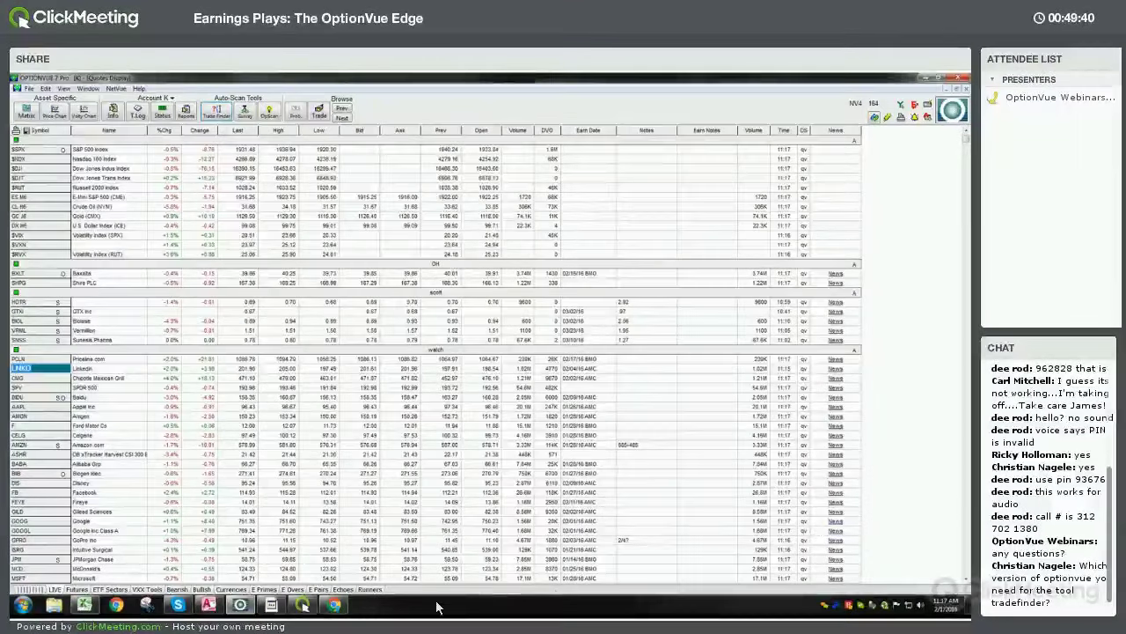
# Bring the ClickMeeting panel to the front to check the attendee chat
pyautogui.click(302, 603)
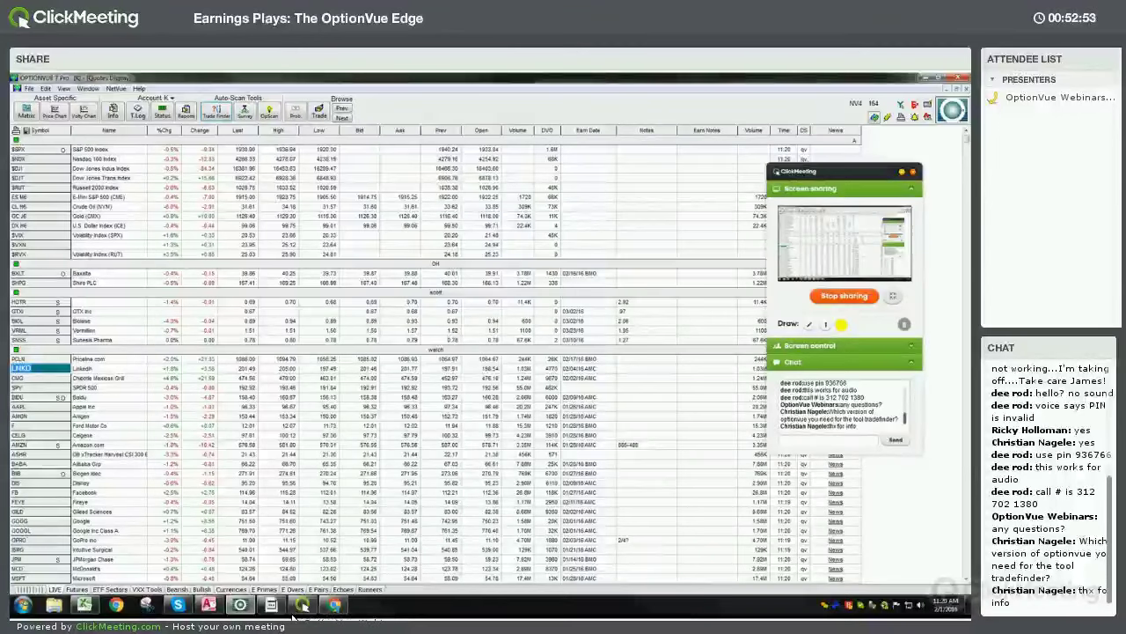
pyautogui.moveTo(304, 606)
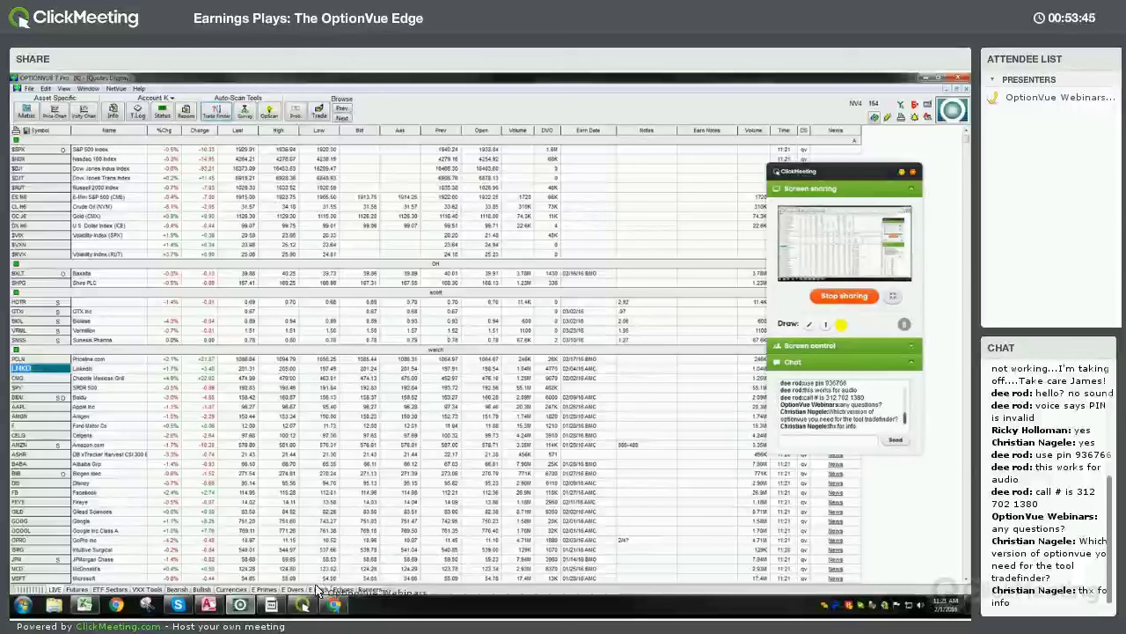
# Review the settings for importing earnings play candidates, close them without importing, and move the ClickMeeting panel aside
pyautogui.click(63, 89)
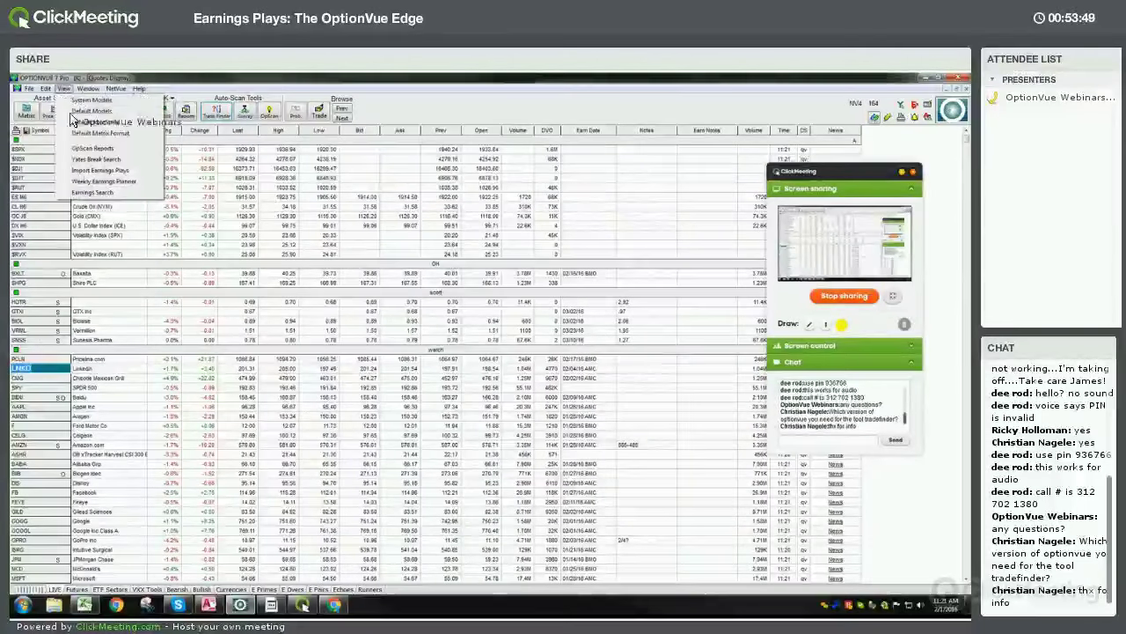
pyautogui.click(146, 186)
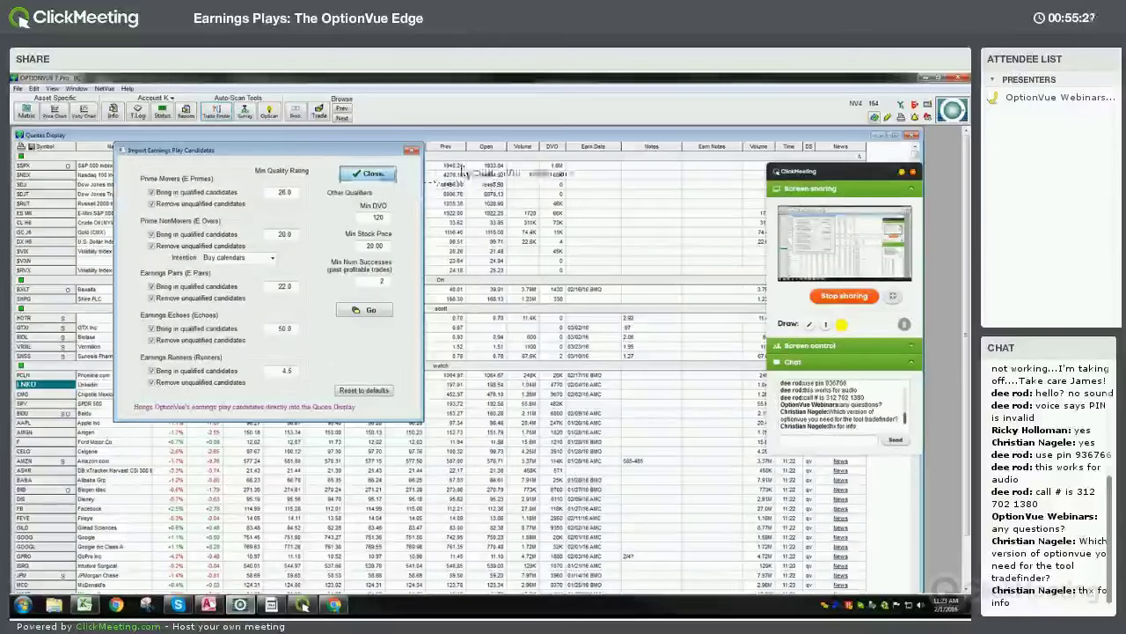
pyautogui.click(386, 176)
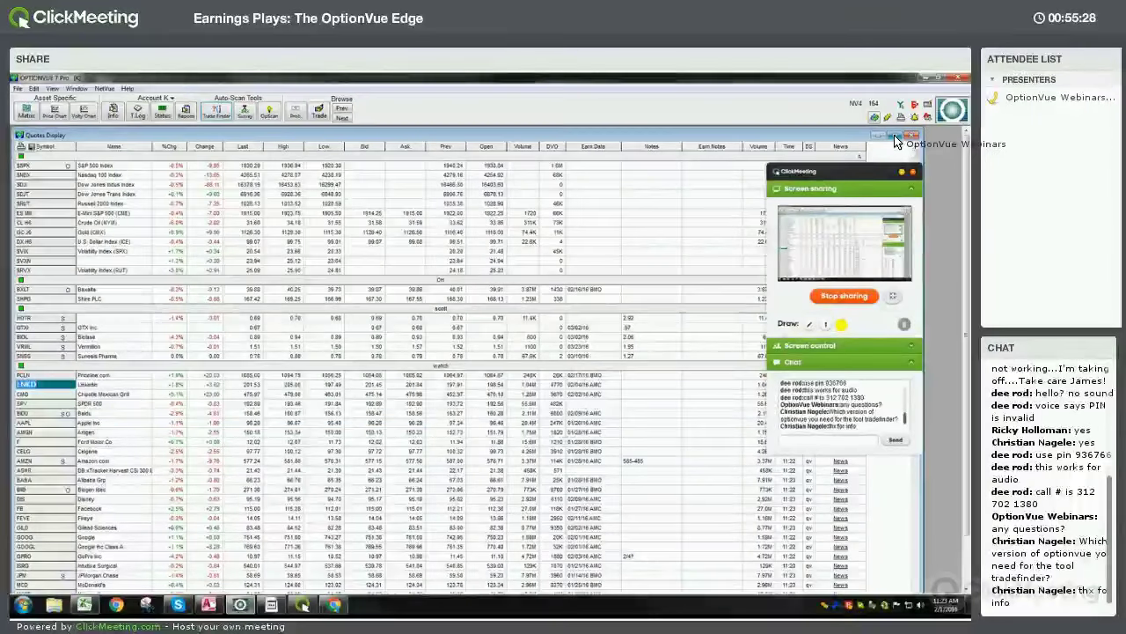
pyautogui.moveTo(874, 176); pyautogui.dragTo(702, 117)
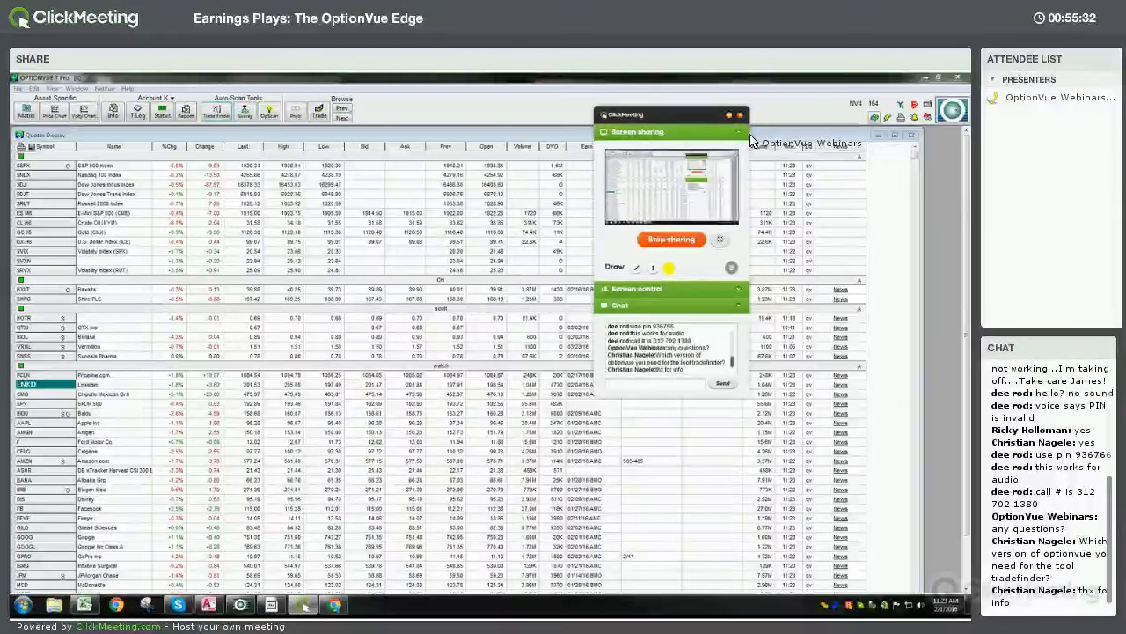